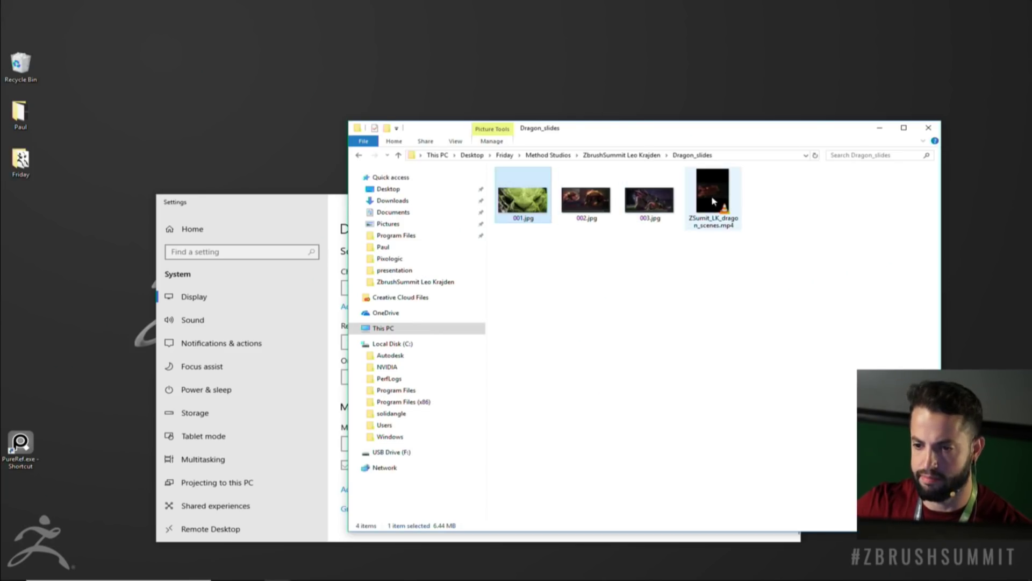
Open ZSumit_LK_dragon_scenes.mp4 from the Dragon_slides folder and play it in the fullscreen interface
double_click(714, 201)
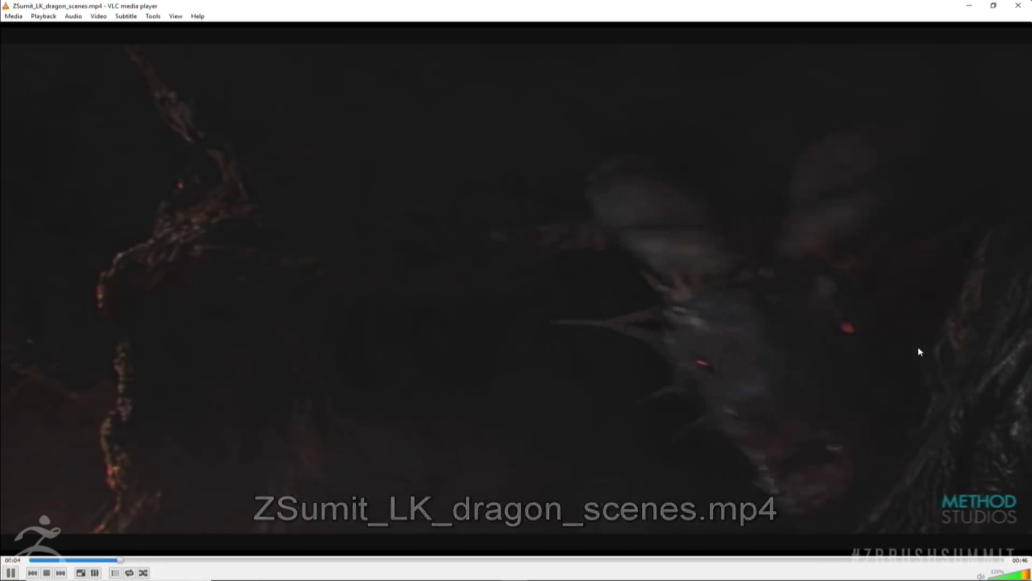
key("ctrl+f")
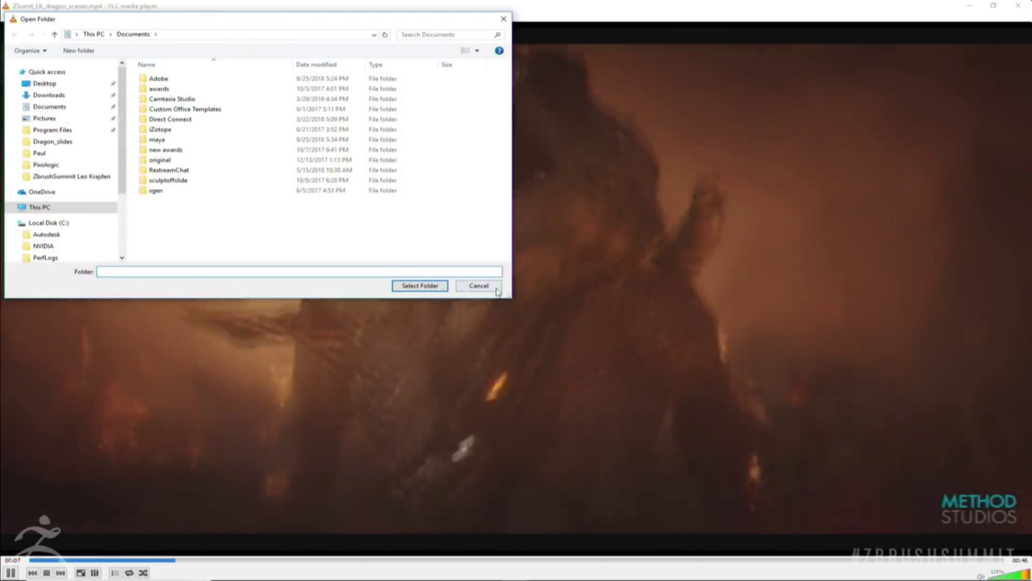
left_click(484, 286)
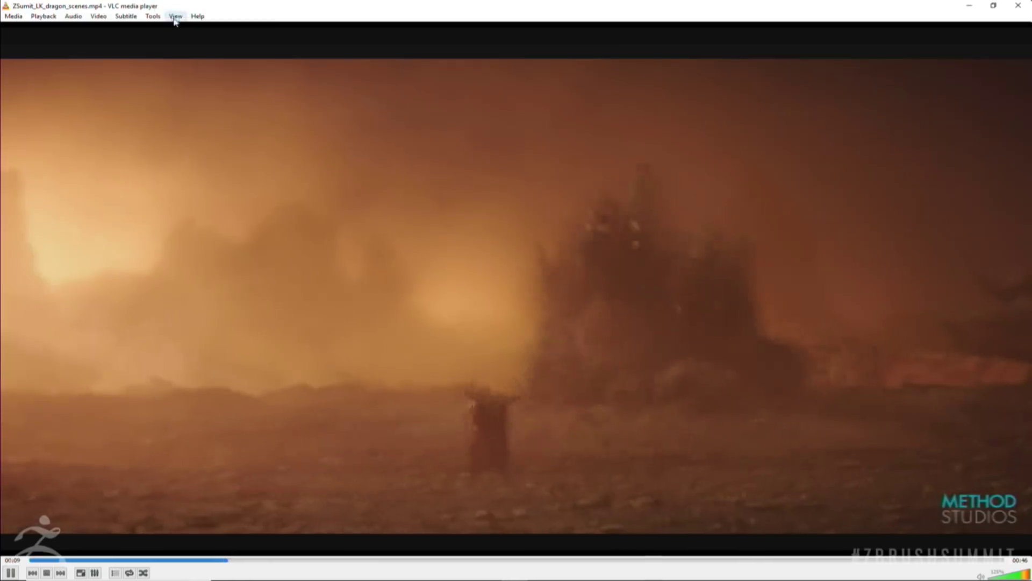
left_click(176, 18)
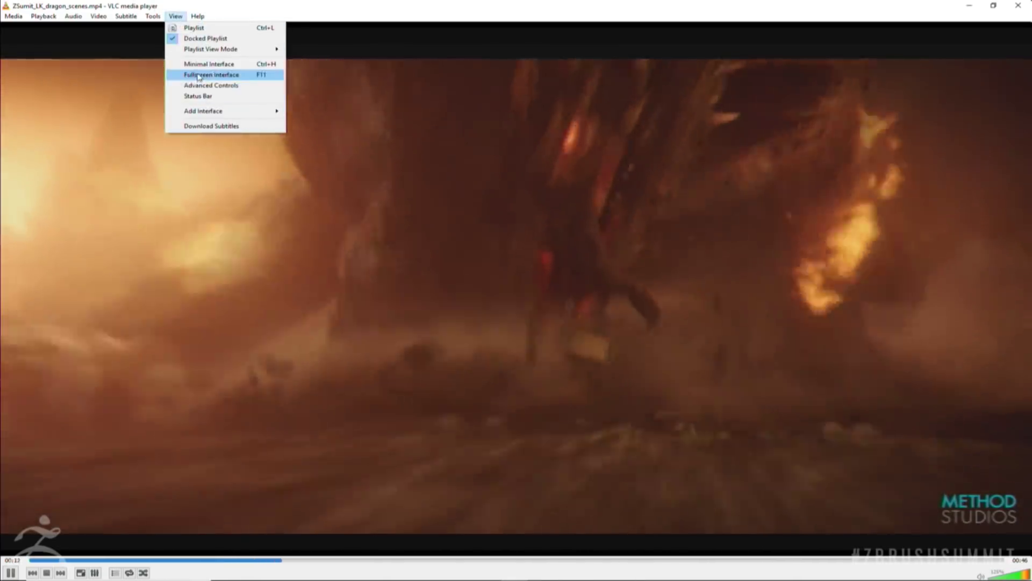
left_click(204, 75)
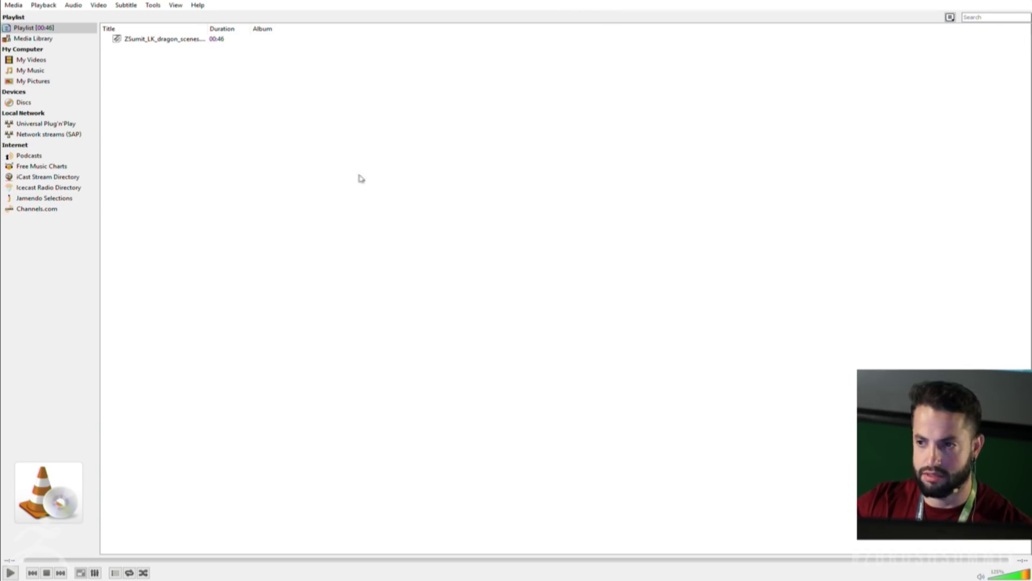
Leave the video player and bring up the green dragon head close-up image
key("alt+Tab")
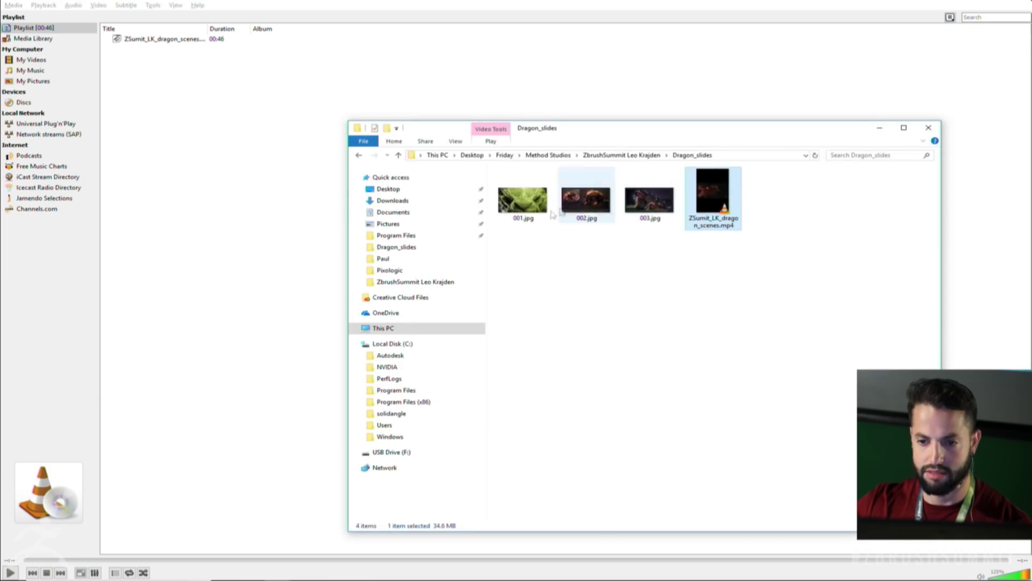
key("alt+Tab")
left_click(563, 264)
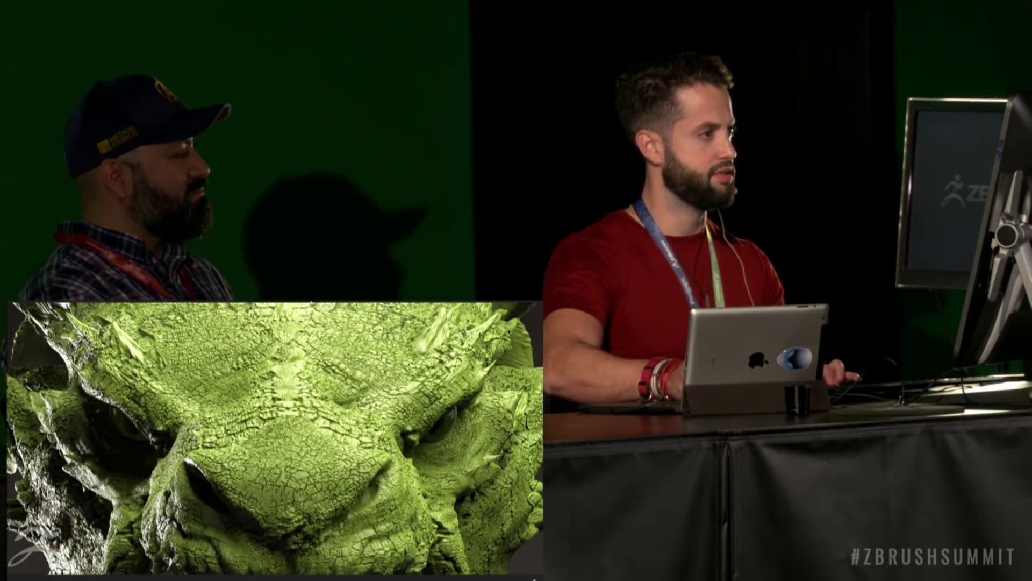
Advance through the next two dragon concept art slides, dismissing the drawing tools on each
key("Right")
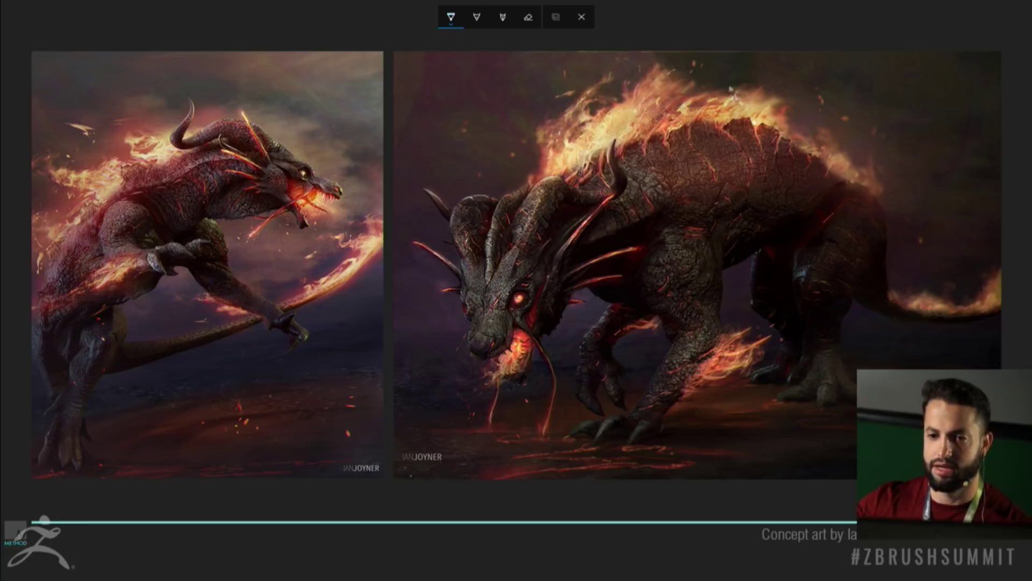
left_click(583, 20)
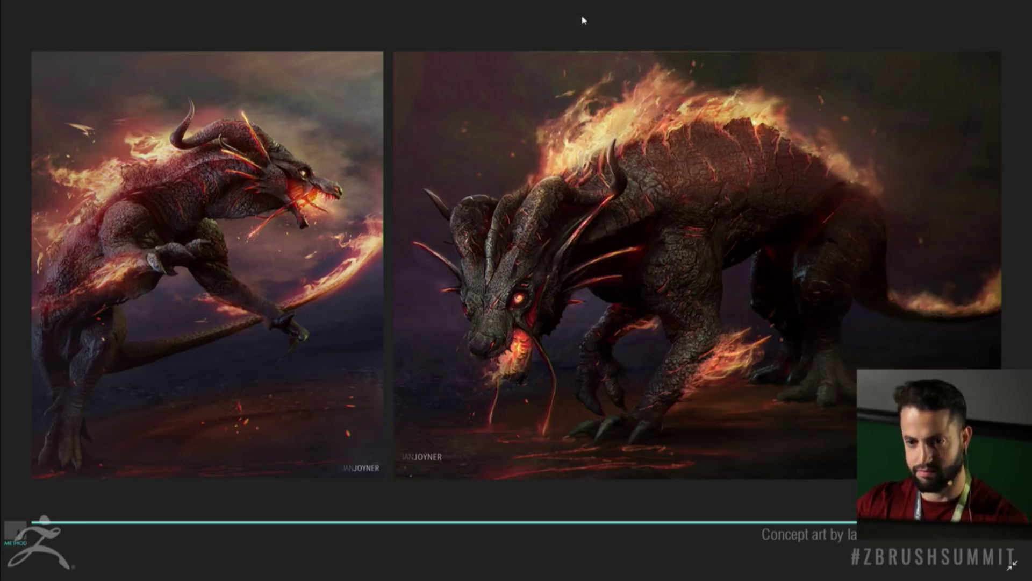
key("Right")
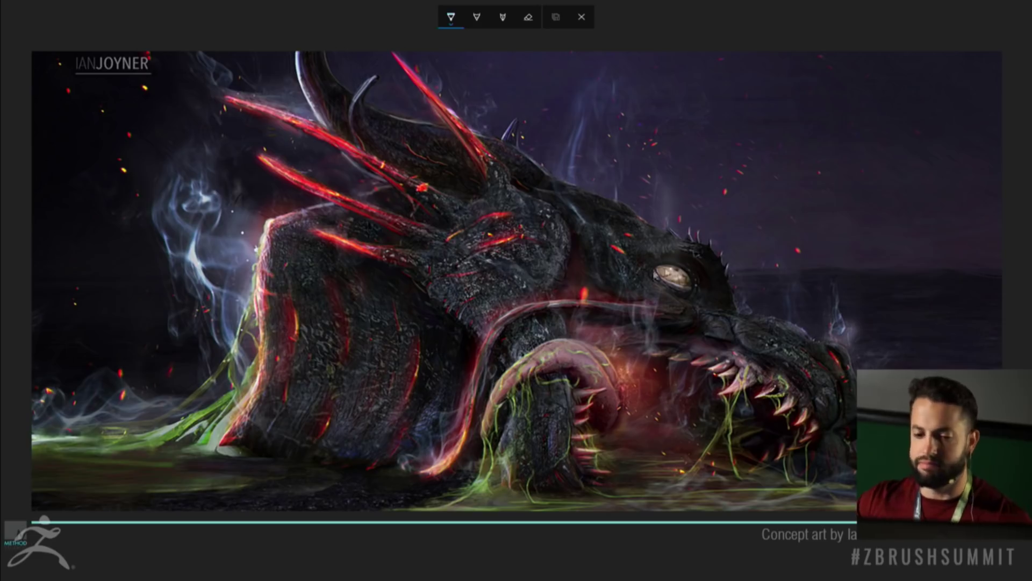
left_click(581, 17)
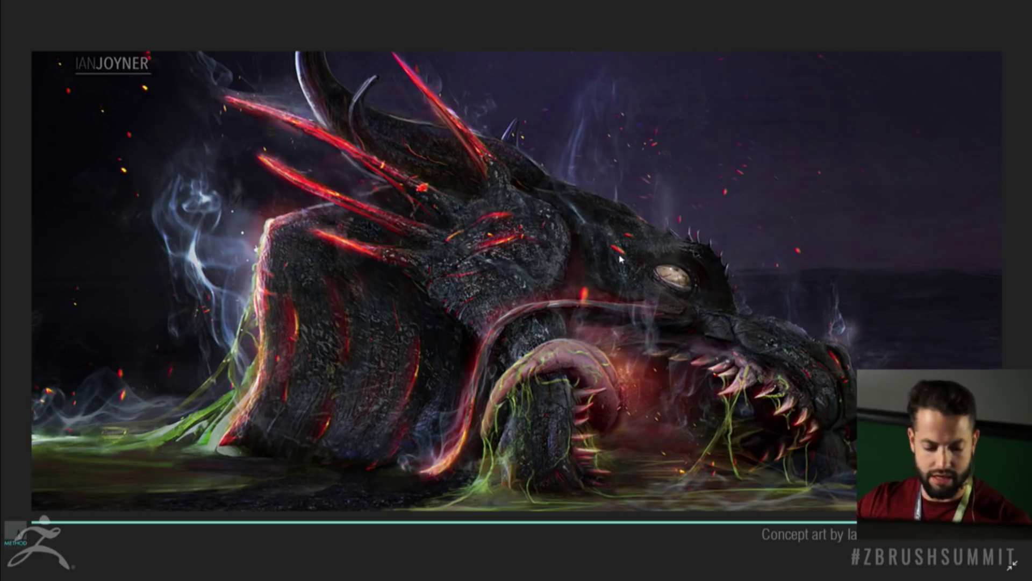
Switch to ZBrush and examine the cylinder's topology with its polygon wireframe shown, hiding the wireframe again at the end
key("alt+Tab")
key("Tab")
key("Tab")
key("Tab")
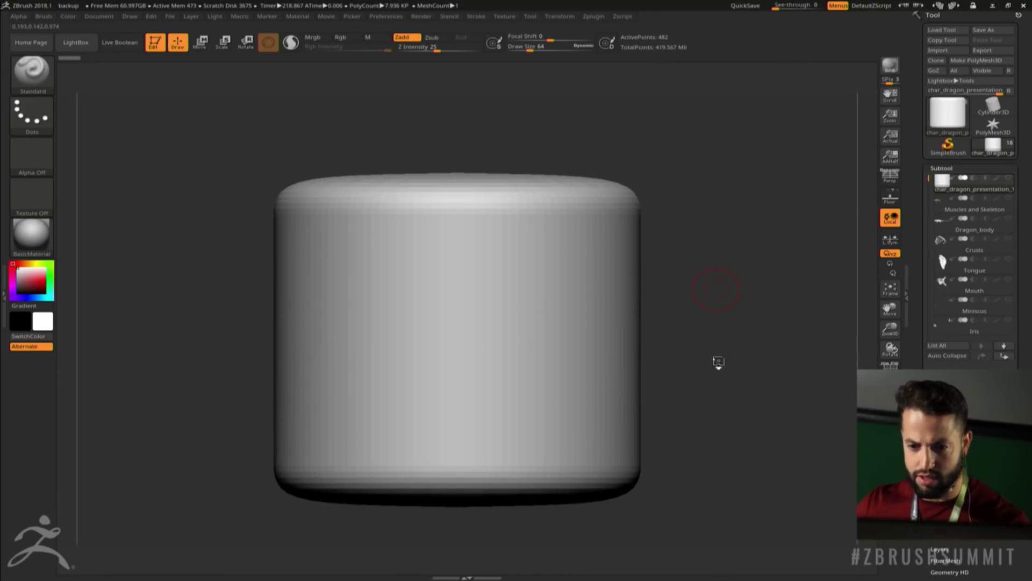
left_click_drag(718, 361, 715, 331)
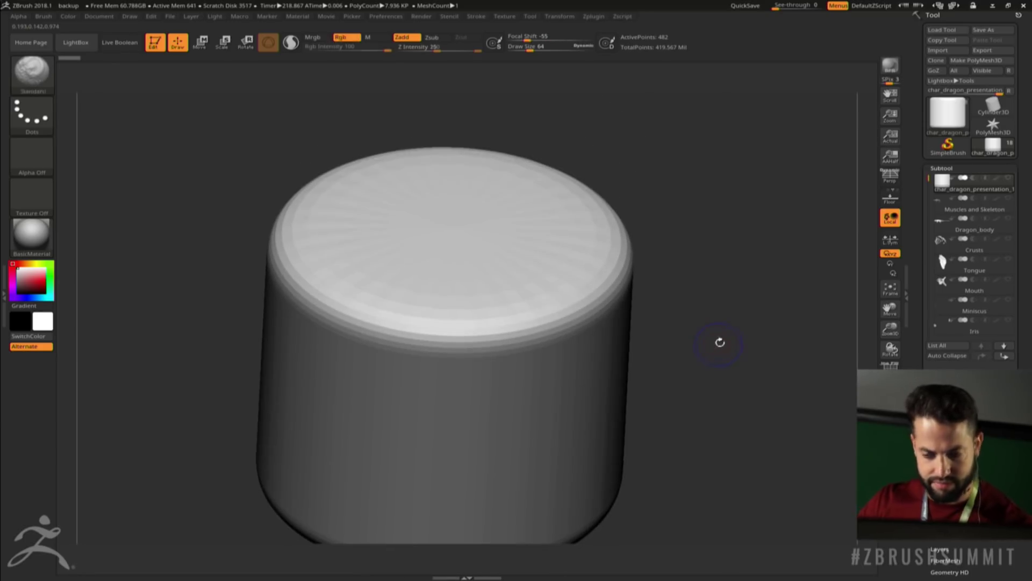
key("shift+f")
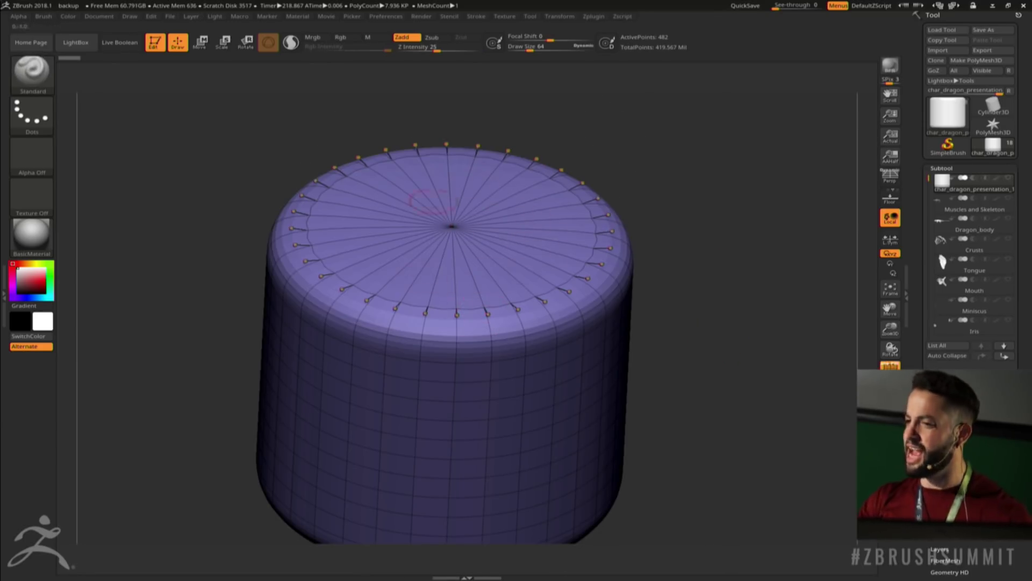
mouse_move(717, 334)
left_mouse_down()
mouse_move(714, 344)
mouse_move(712, 315)
left_mouse_up()
left_click_drag(722, 373, 692, 252)
key("shift+f")
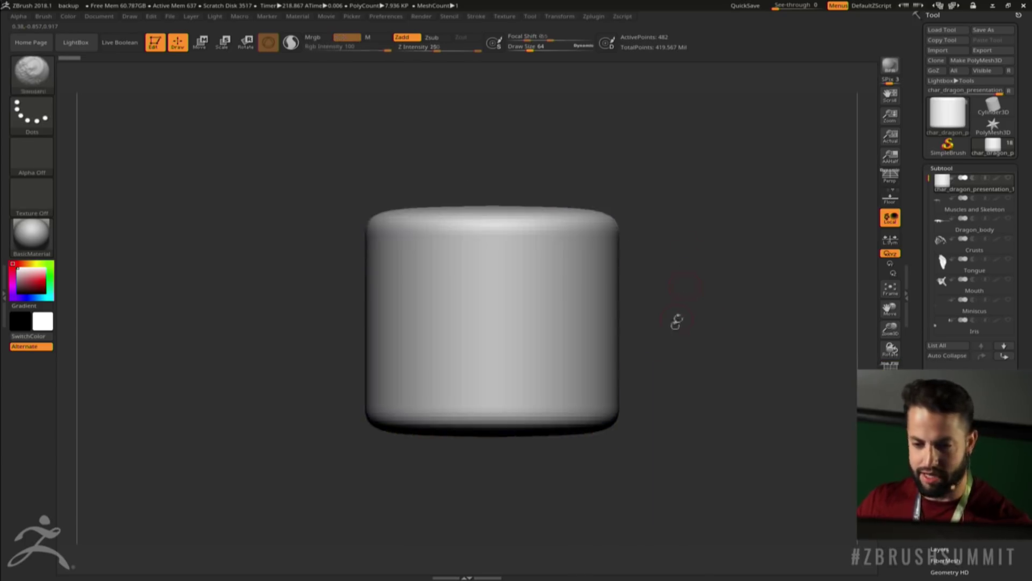
left_click_drag(676, 321, 588, 226)
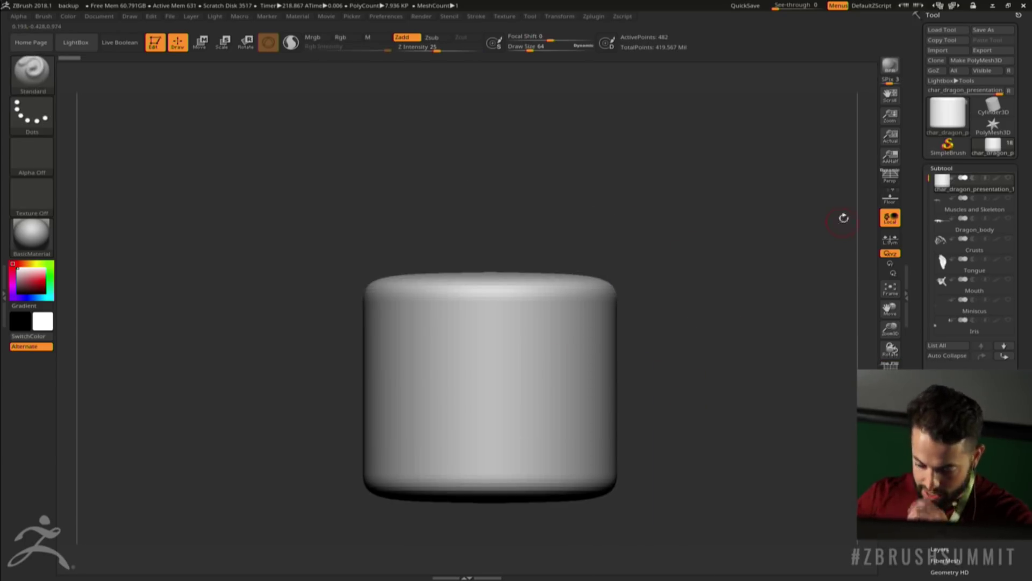
Select the Muscles and Skeleton subtool and inspect the dragon skeleton from the side and at an angle
key("Down")
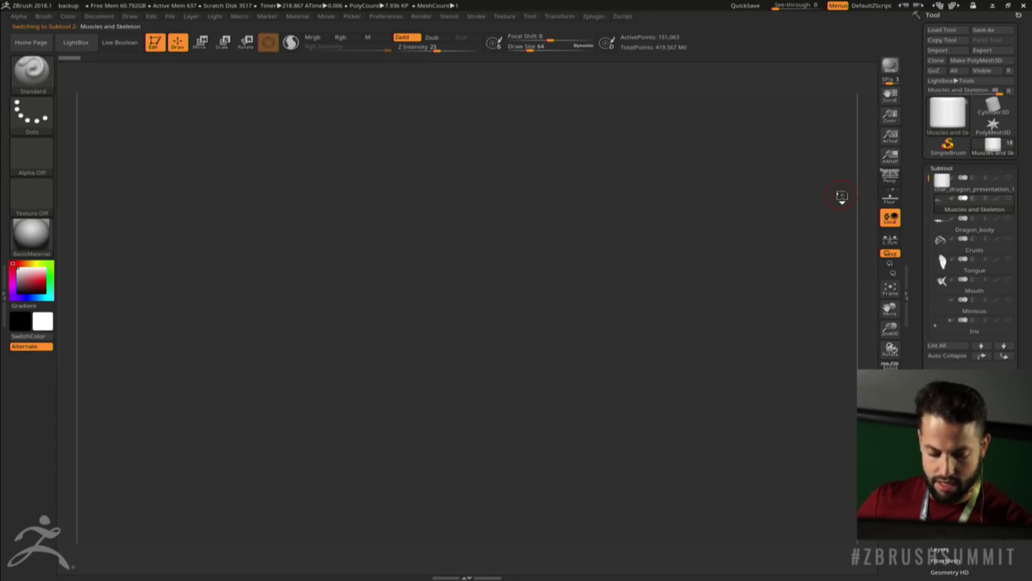
left_click_drag(515, 406, 590, 450)
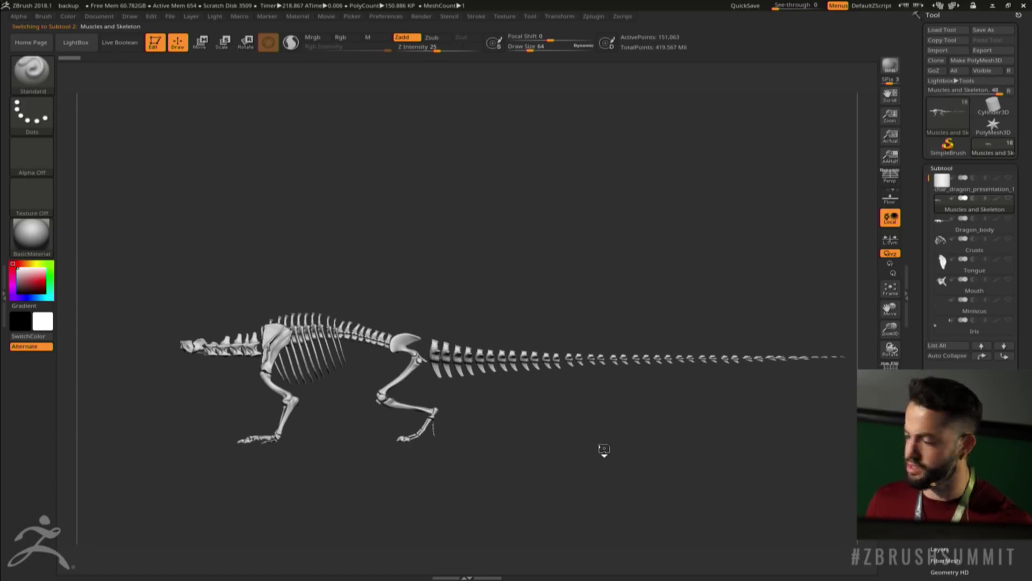
left_click_drag(548, 454, 566, 427)
left_click_drag(530, 369, 536, 420)
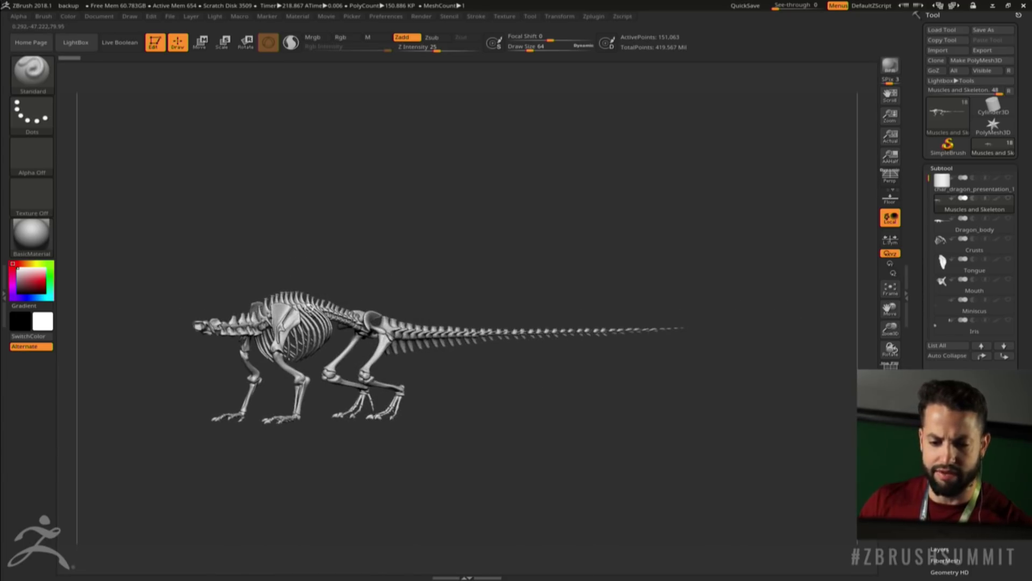
left_click_drag(349, 390, 511, 421)
Invert the visibility to show only the muscles, and unhide everything so the muscles and skeleton display together
key("ctrl+shift")
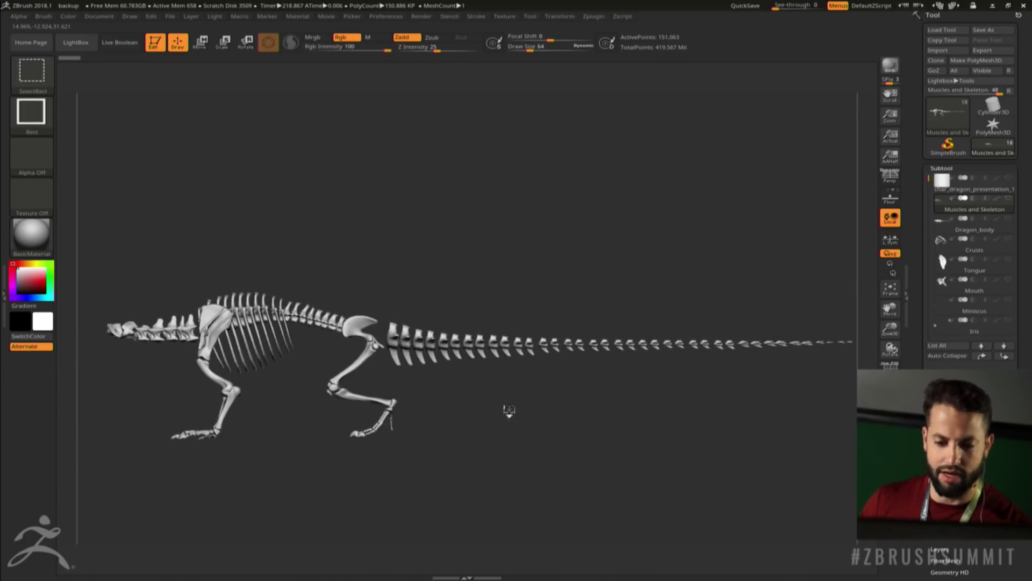
left_click_drag(504, 434, 506, 384, "ctrl+shift")
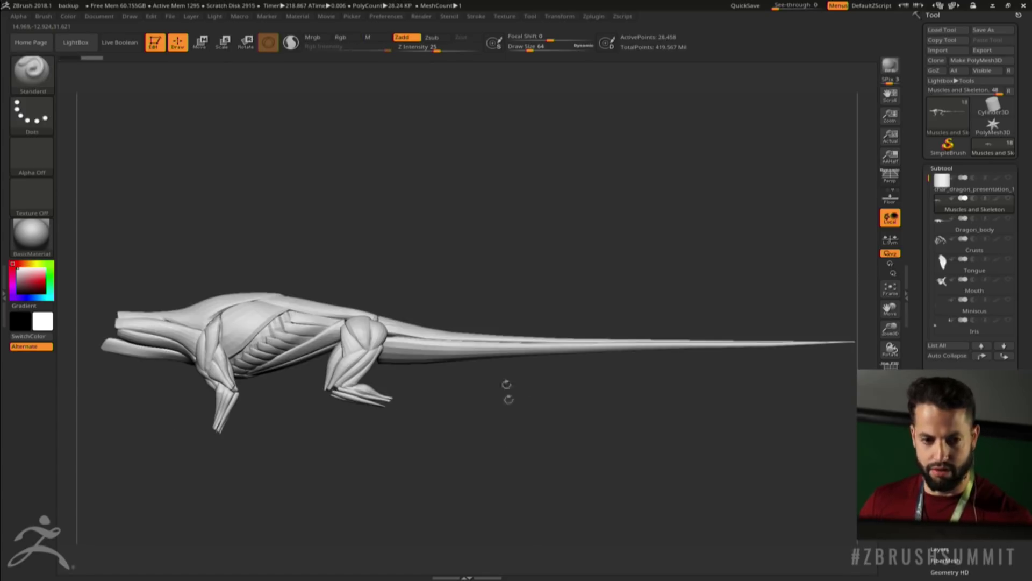
left_click_drag(477, 465, 507, 450, "alt")
left_click(511, 434, "ctrl+shift")
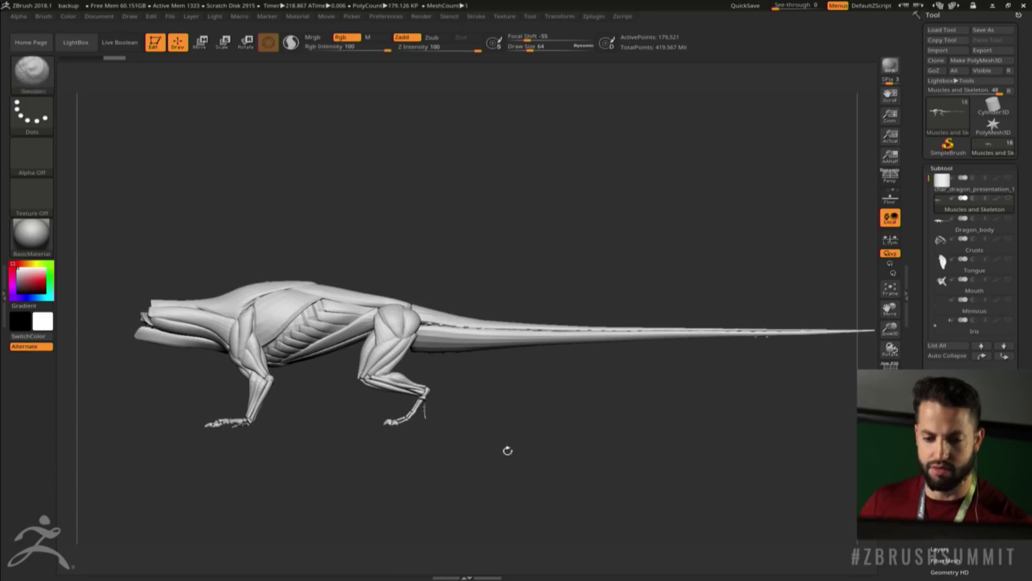
mouse_move(558, 414)
left_mouse_down()
mouse_move(555, 433)
mouse_move(544, 415)
left_mouse_up()
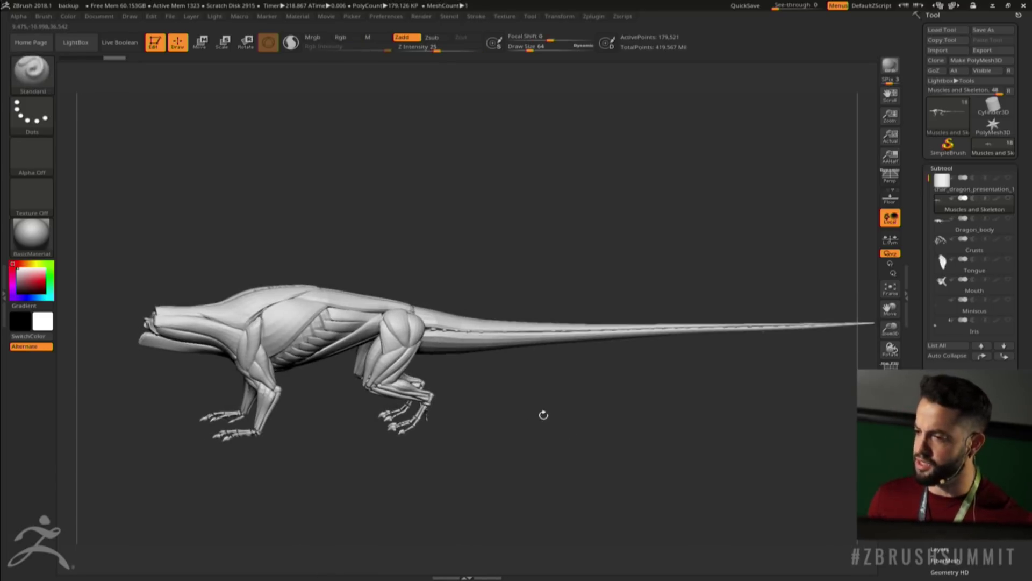
left_click_drag(482, 403, 537, 413)
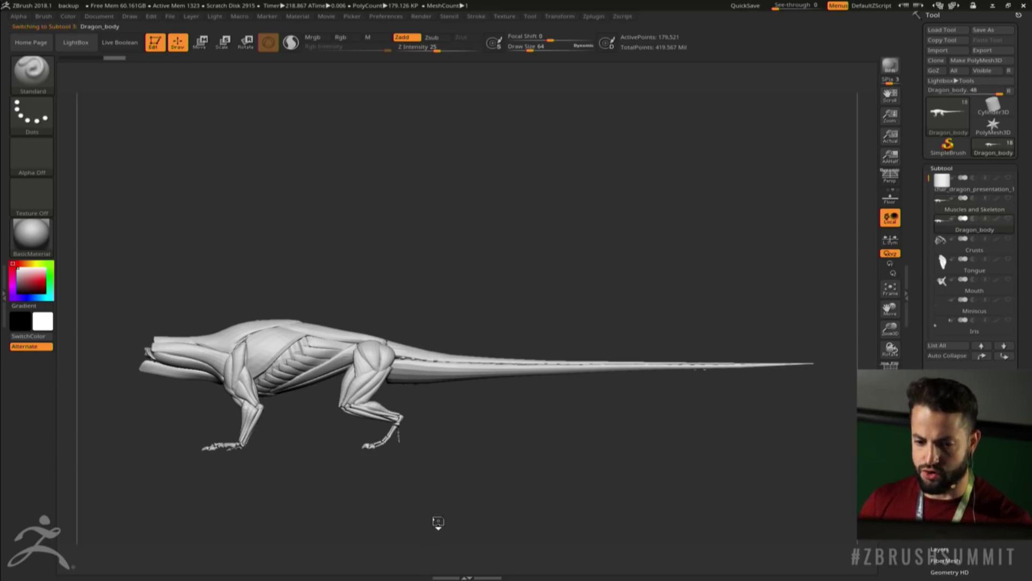
Display the Dragon_body subtool and inspect its sculpted skin from the side and a three-quarter view
left_click_drag(505, 441, 559, 428)
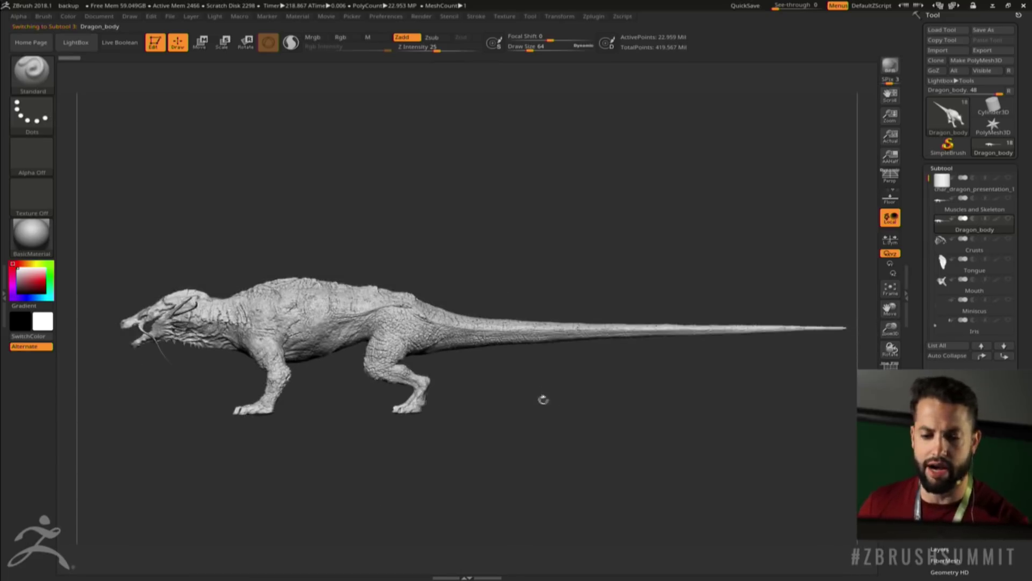
left_click_drag(514, 375, 497, 302)
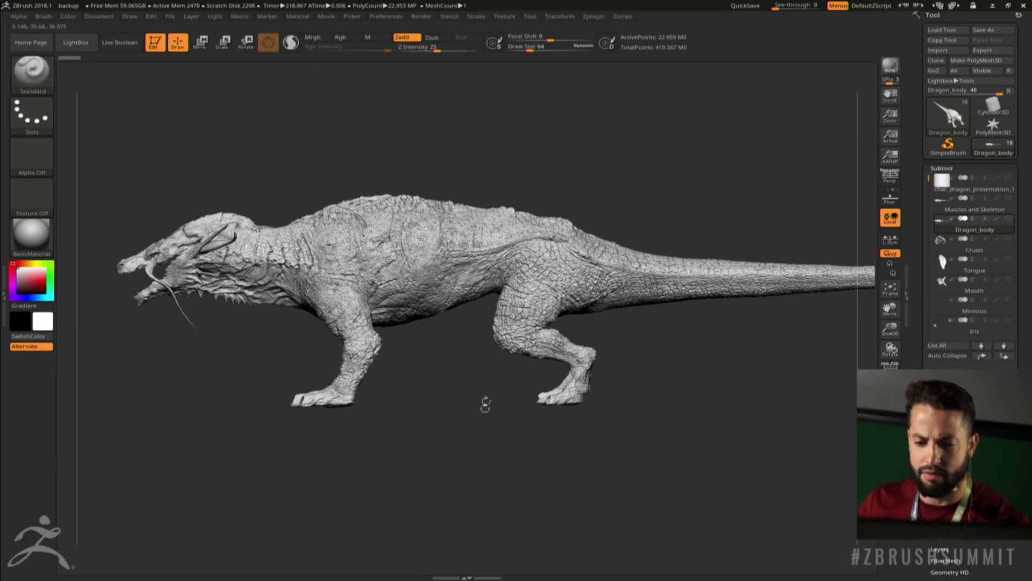
left_click_drag(467, 428, 589, 452)
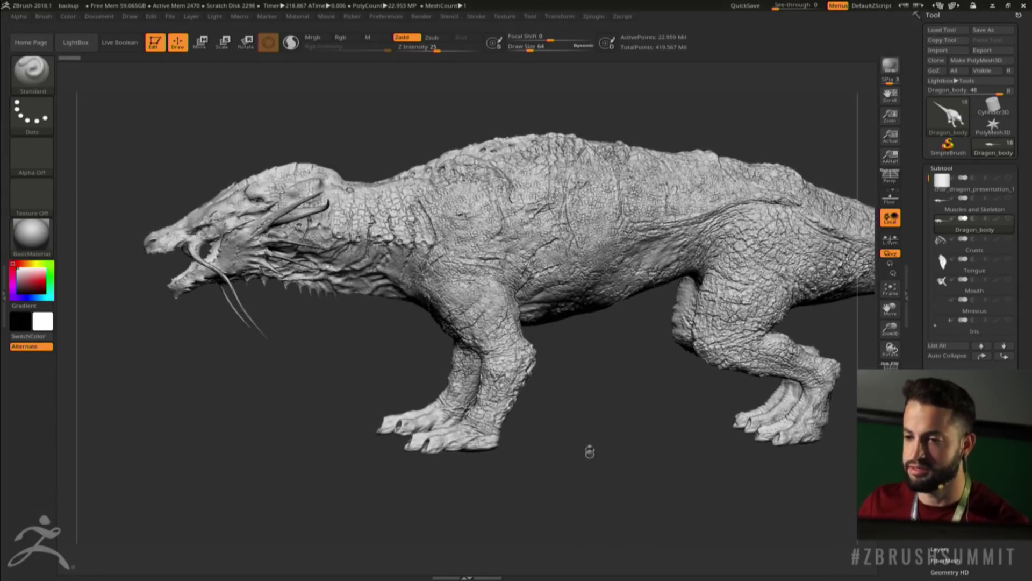
left_click_drag(615, 408, 591, 377)
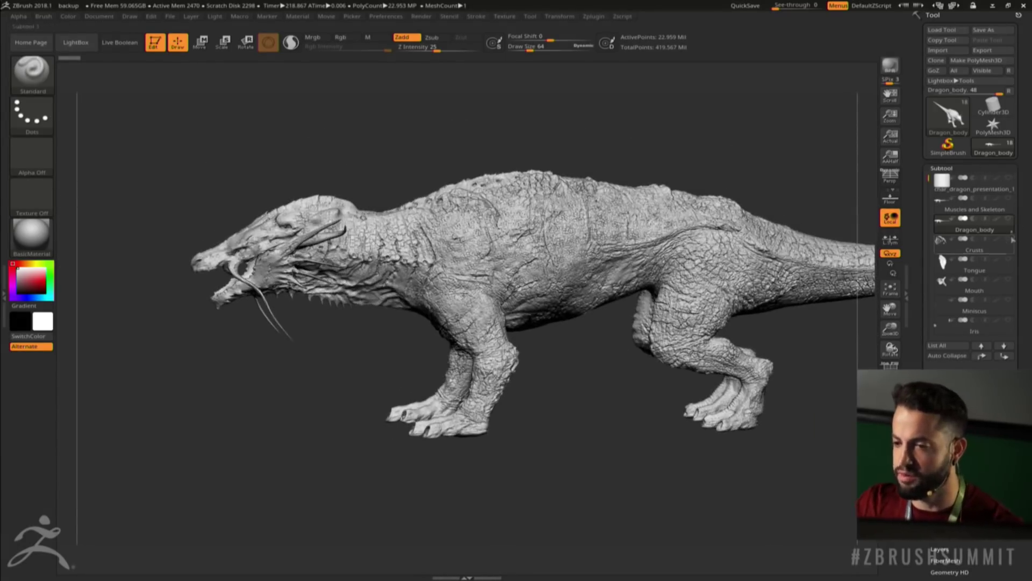
Make all the dragon's subtools visible, but hide Muscles and Skeleton and the cylinder, and inspect the assembled creature
left_click(1009, 199, "shift")
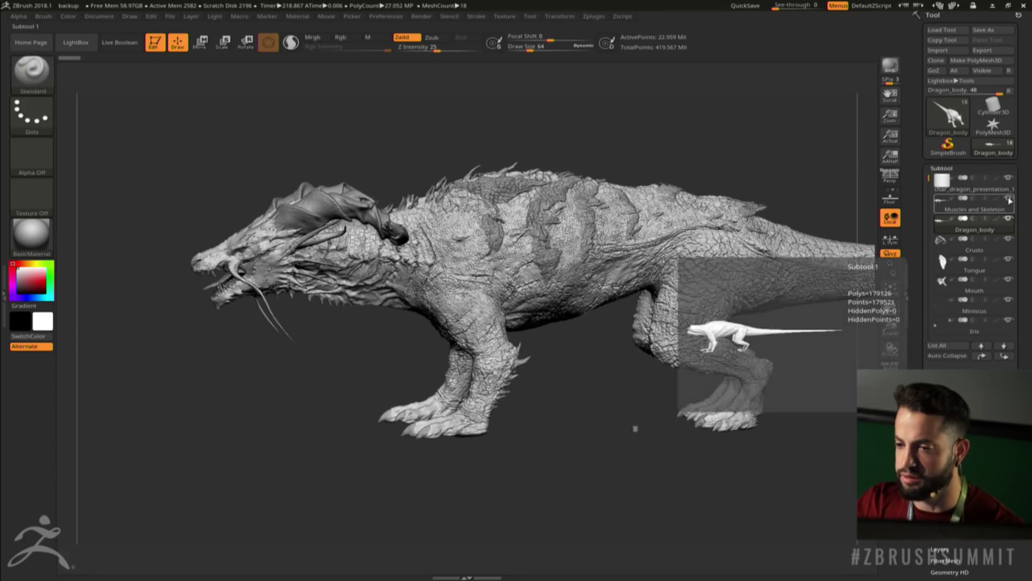
left_click(1009, 199)
left_click(1008, 178)
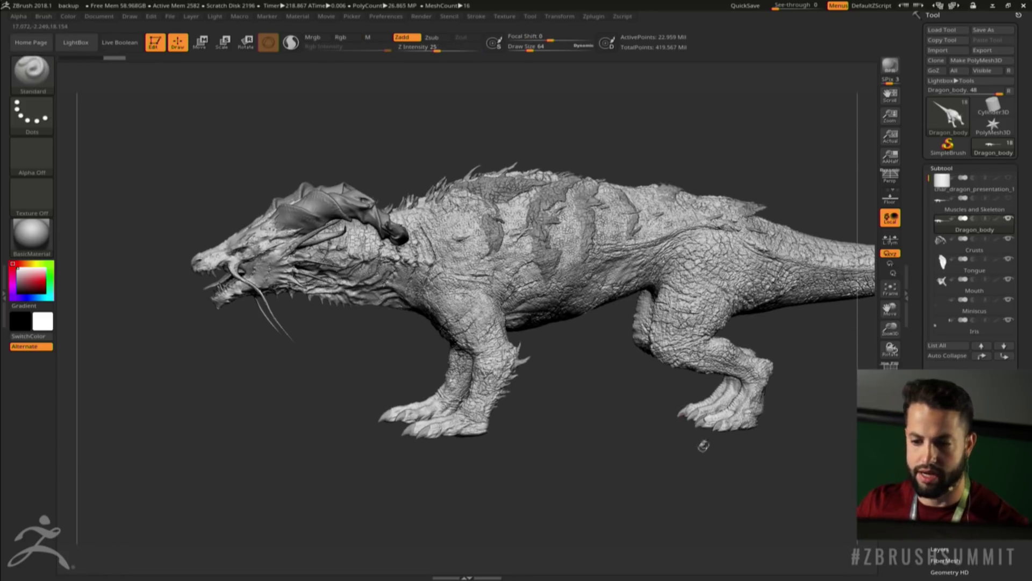
left_click_drag(703, 445, 656, 518)
left_click_drag(450, 483, 340, 391)
left_click_drag(265, 361, 539, 394)
right_click_drag(539, 394, 573, 363)
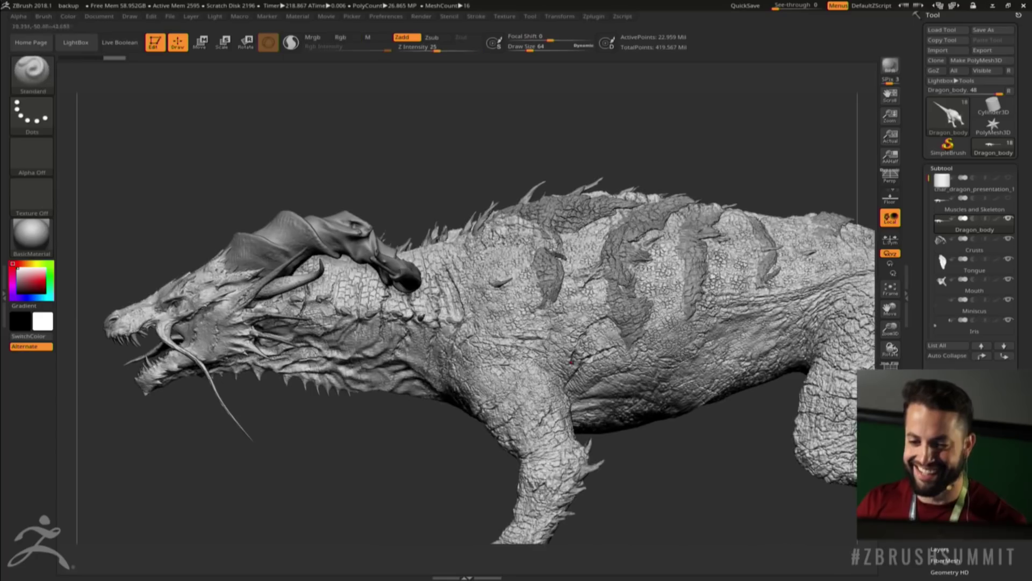
right_click_drag(672, 376, 569, 396, "alt")
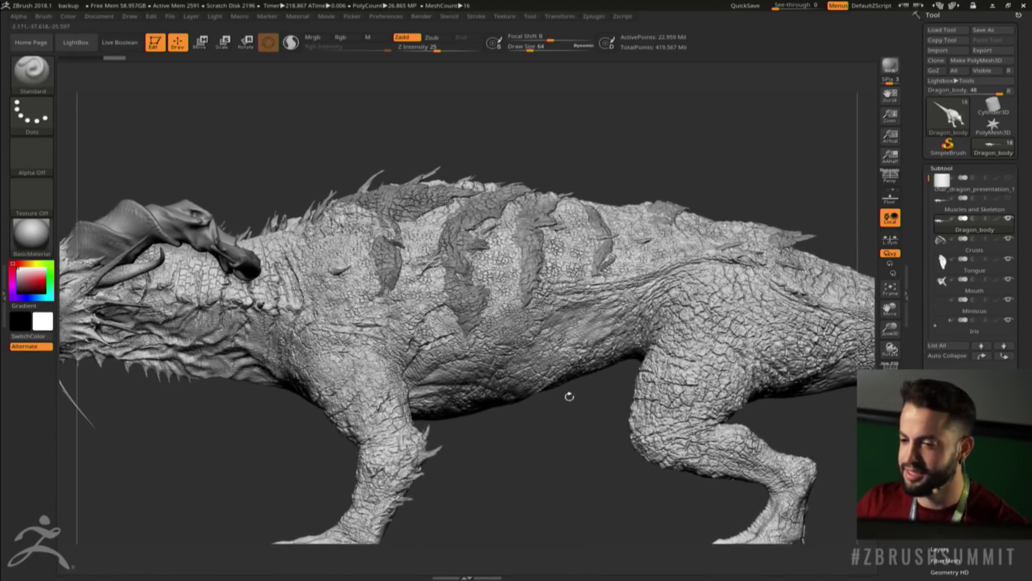
Isolate the Dragon_body subtool and step its mesh down several subdivision levels
left_click(942, 210)
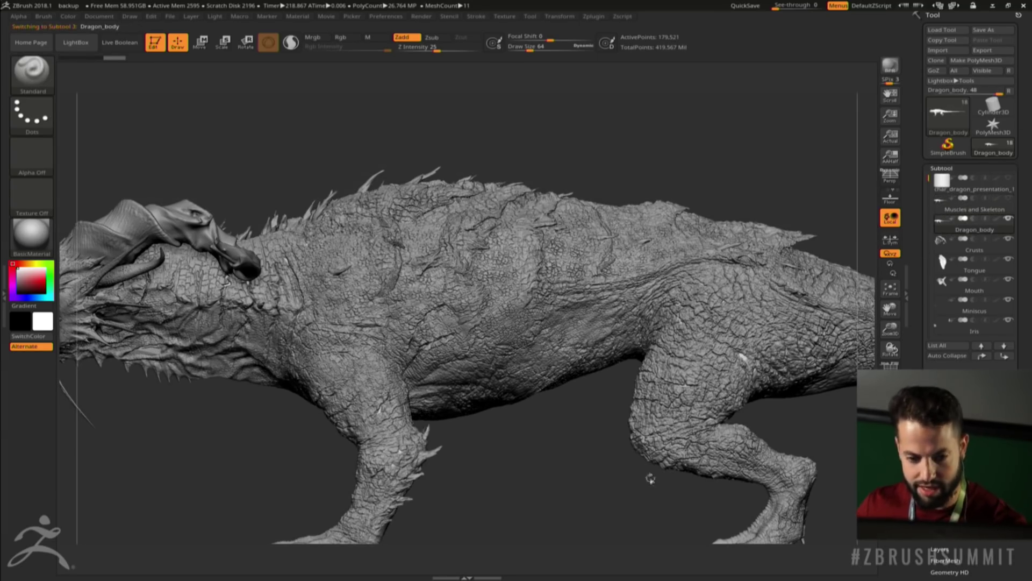
left_click_drag(543, 472, 565, 452)
key("shift")
key("shift")
key("shift")
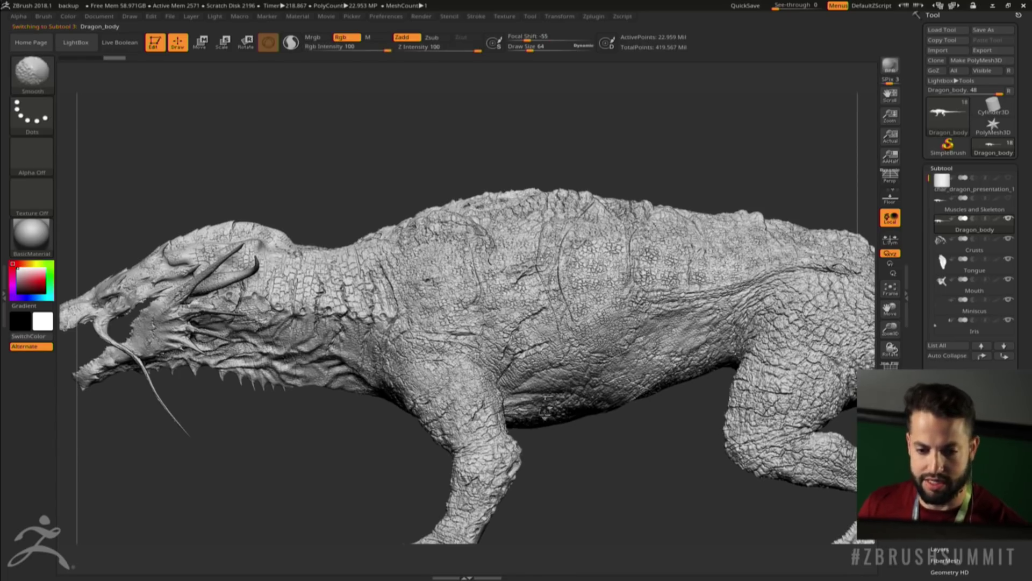
key("shift+d")
key("shift+d")
key("shift+d")
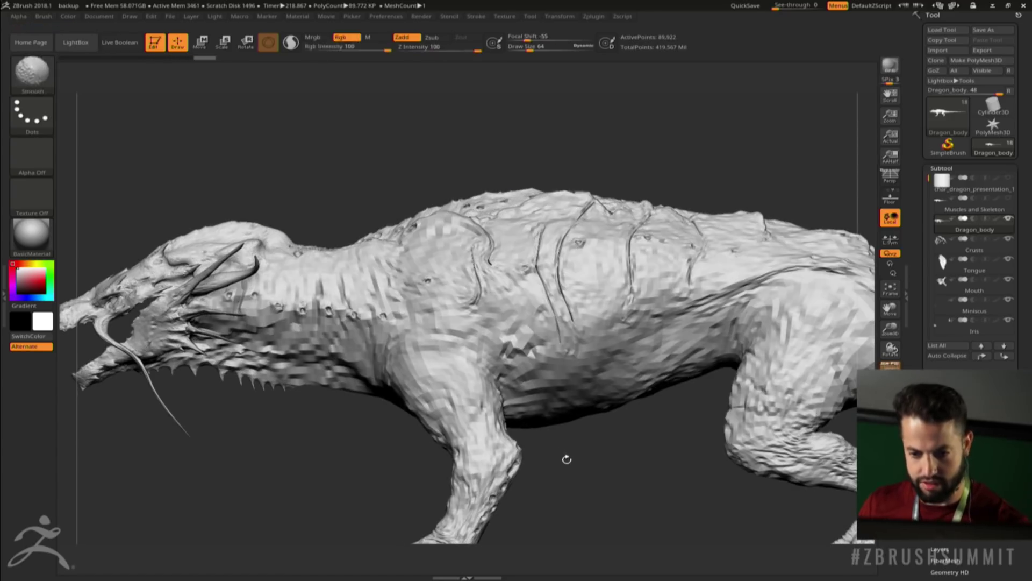
Turn on the wireframe polygroup display for the Dragon_body mesh and inspect the groups across the whole body
key("shift+f")
right_click_drag(573, 263, 618, 218, "alt")
left_click(519, 355, "ctrl+shift")
left_click(568, 335, "ctrl+shift")
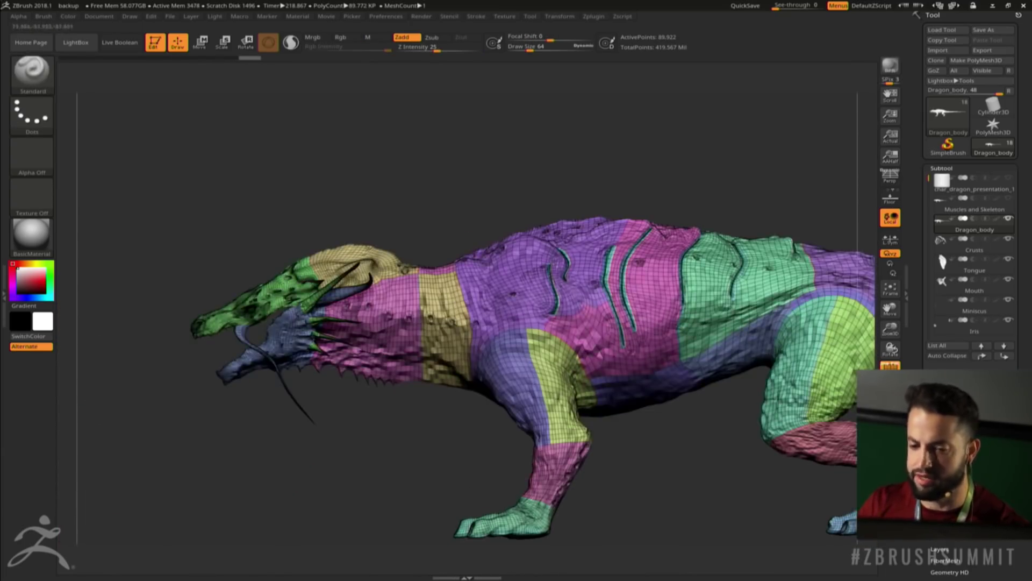
right_click_drag(545, 399, 365, 352)
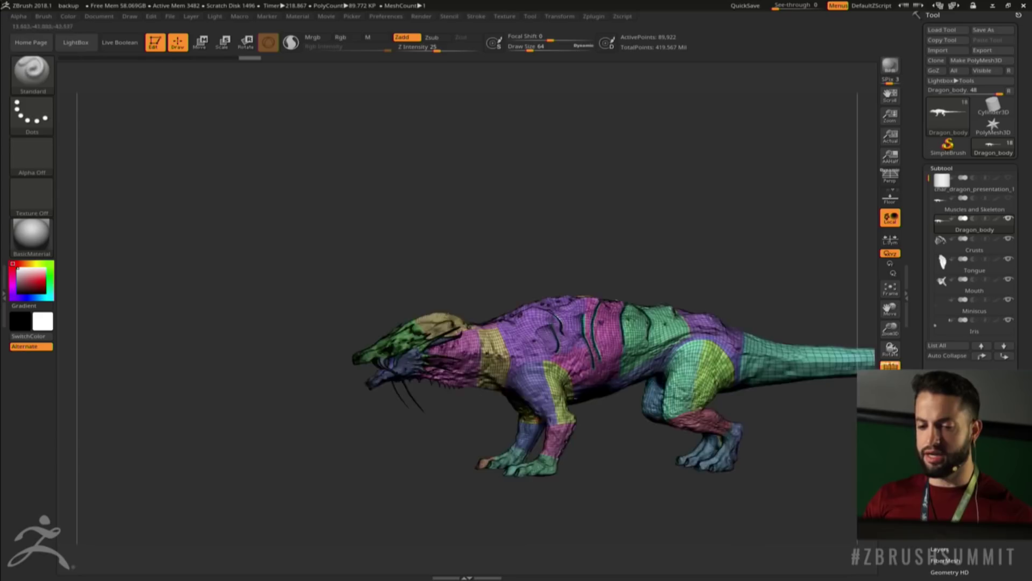
right_click_drag(640, 404, 431, 451, "alt")
right_click_drag(252, 371, 421, 406, "ctrl")
right_click_drag(357, 417, 437, 402)
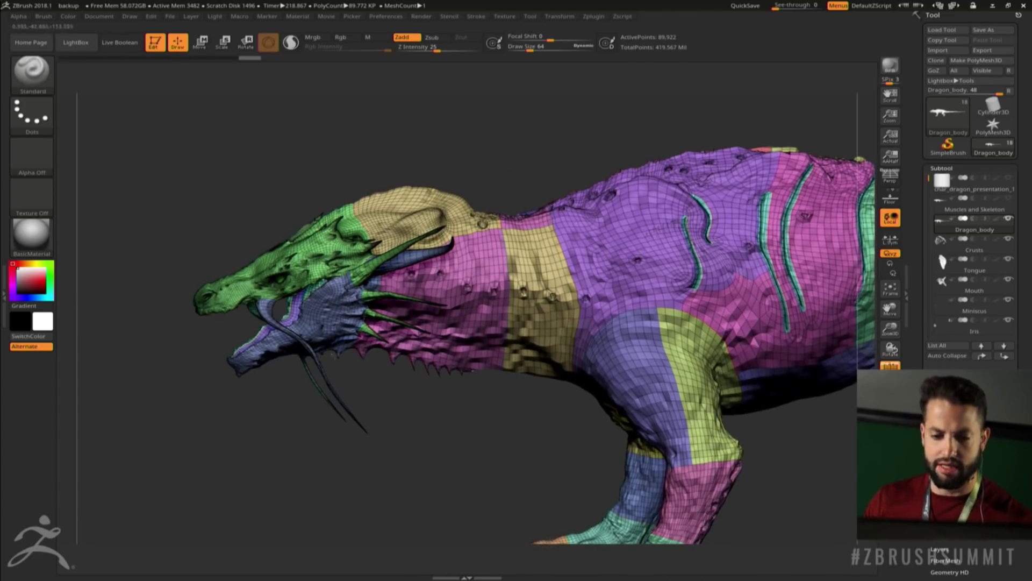
right_click_drag(364, 378, 386, 425)
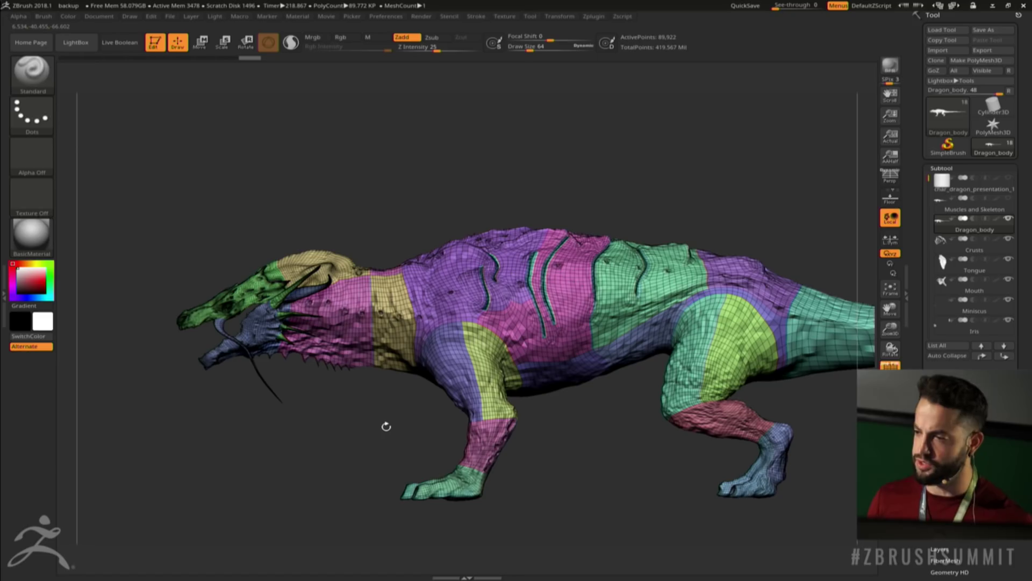
right_click_drag(553, 396, 521, 469)
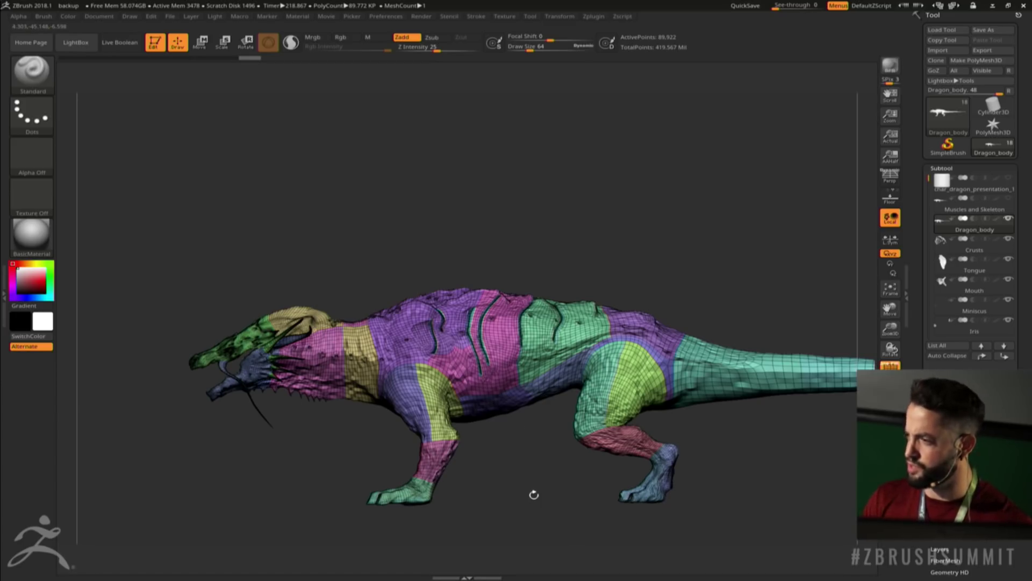
left_click_drag(516, 484, 518, 497)
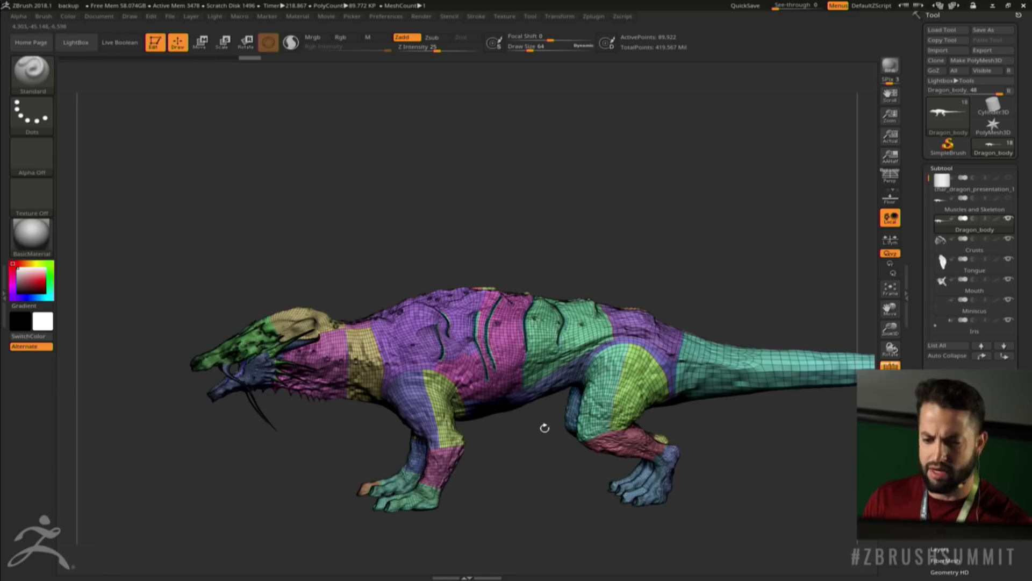
Examine the low-level topology and polygroups of the dragon's neck, head and shoulders from the side and front
left_click_drag(473, 441, 560, 415, "alt")
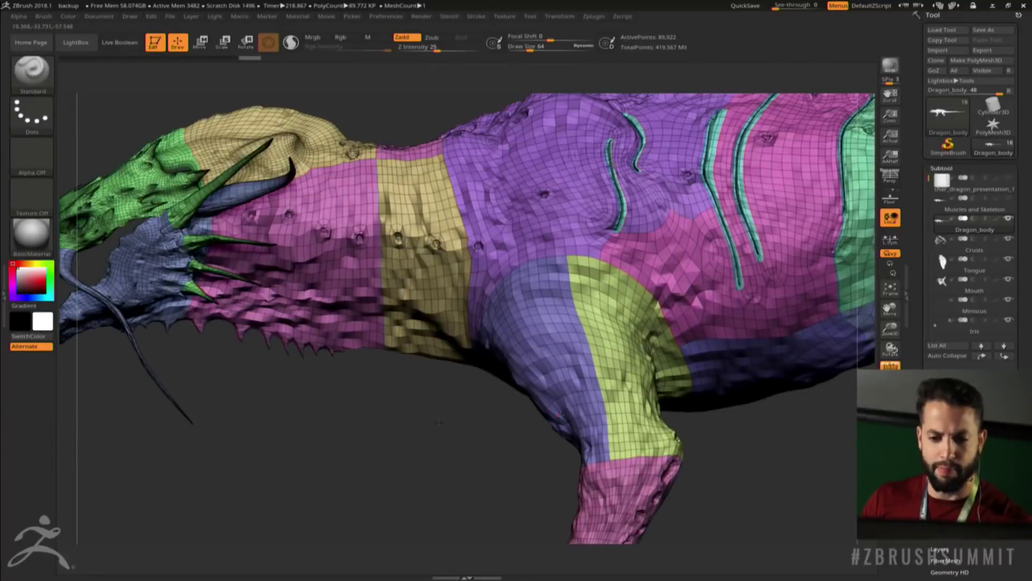
left_click_drag(439, 422, 578, 421)
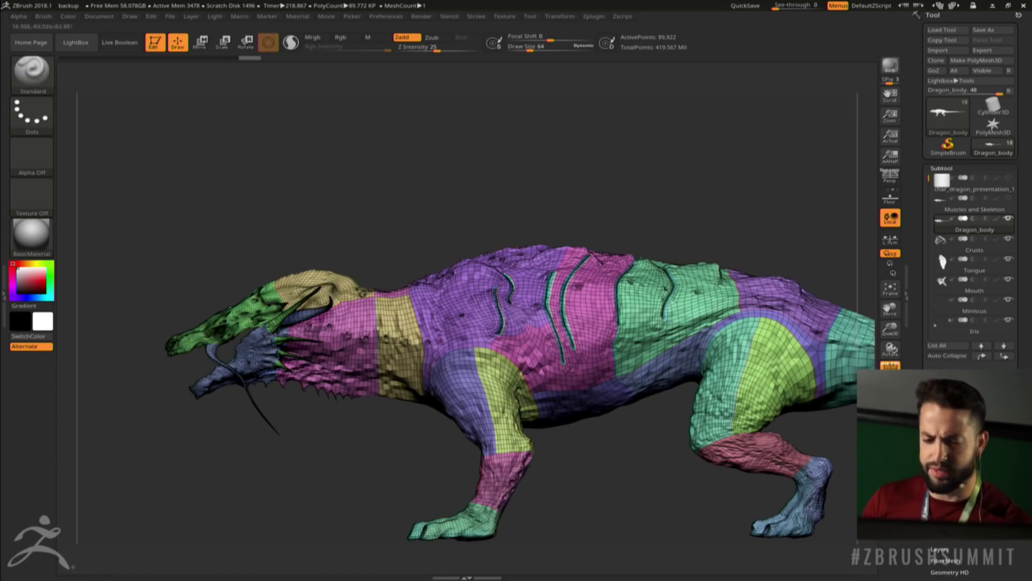
left_click_drag(369, 429, 484, 396)
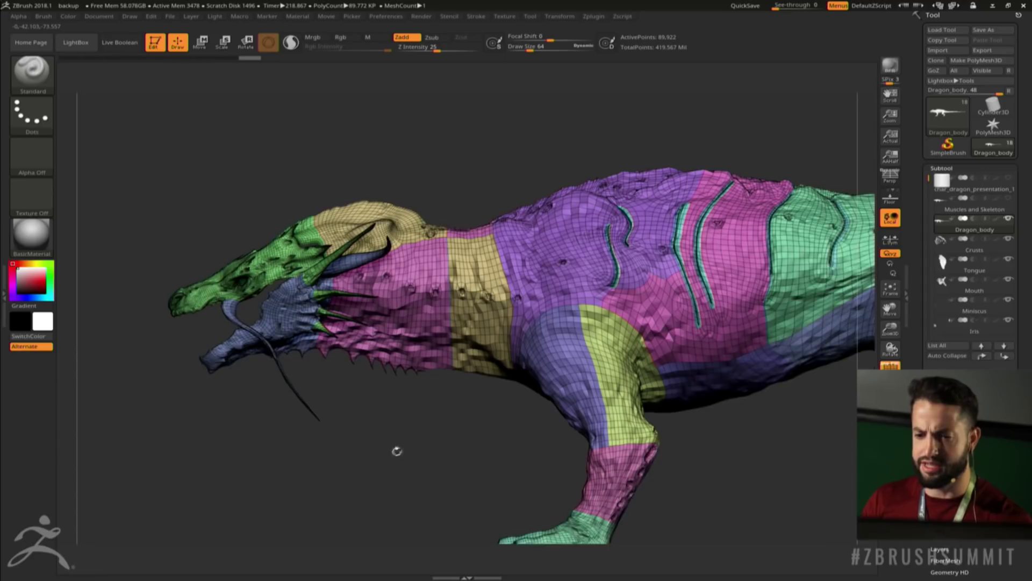
left_click_drag(397, 450, 470, 438, "alt")
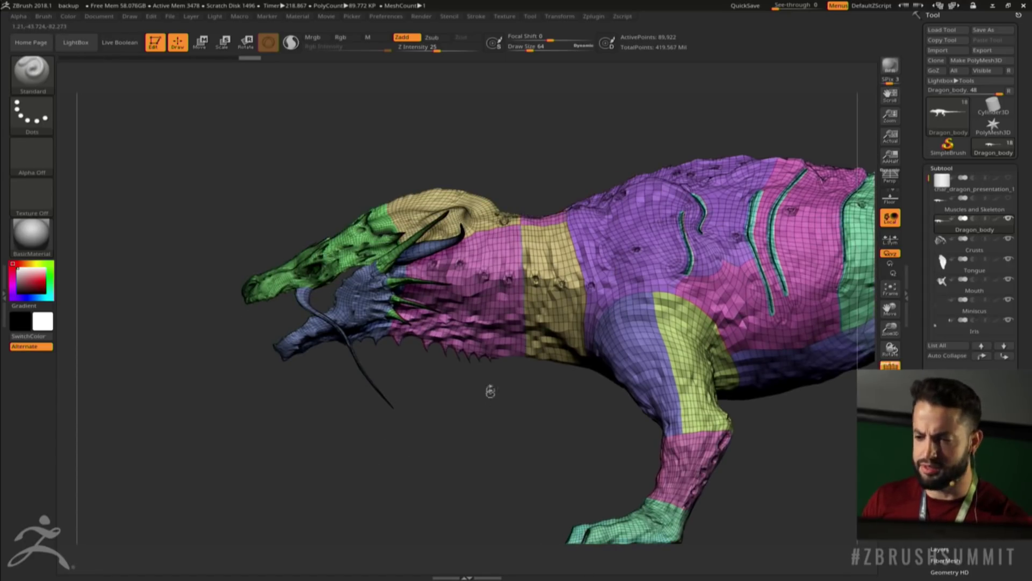
left_click_drag(490, 391, 562, 426, "alt")
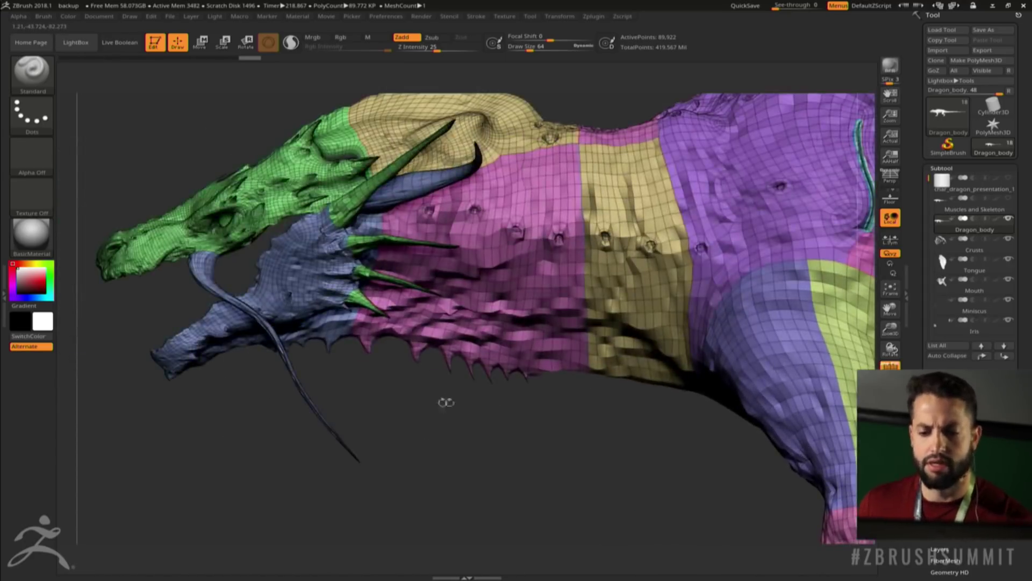
left_click_drag(446, 402, 555, 450)
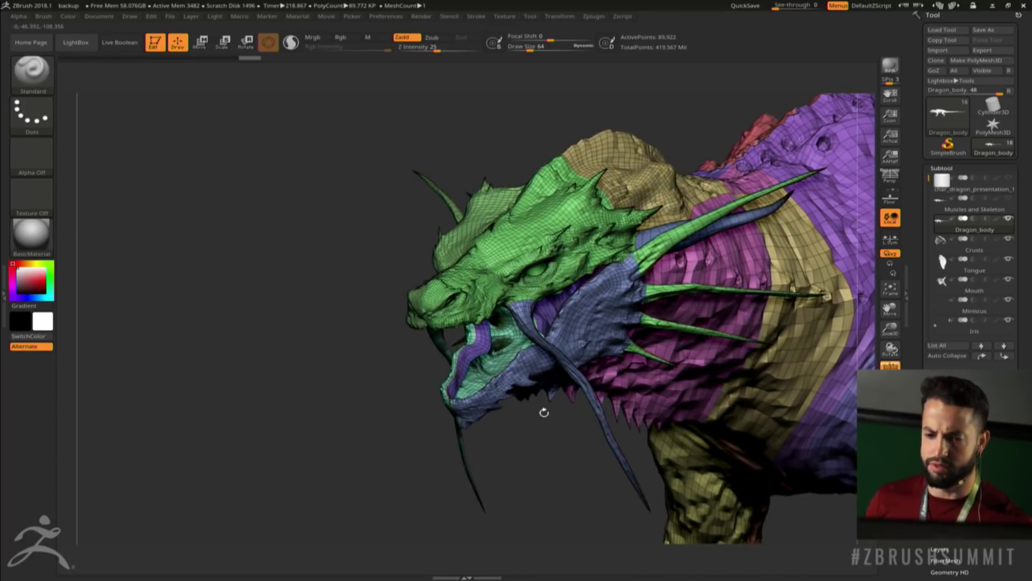
left_click_drag(615, 400, 531, 394, "alt")
right_click_drag(529, 342, 607, 410)
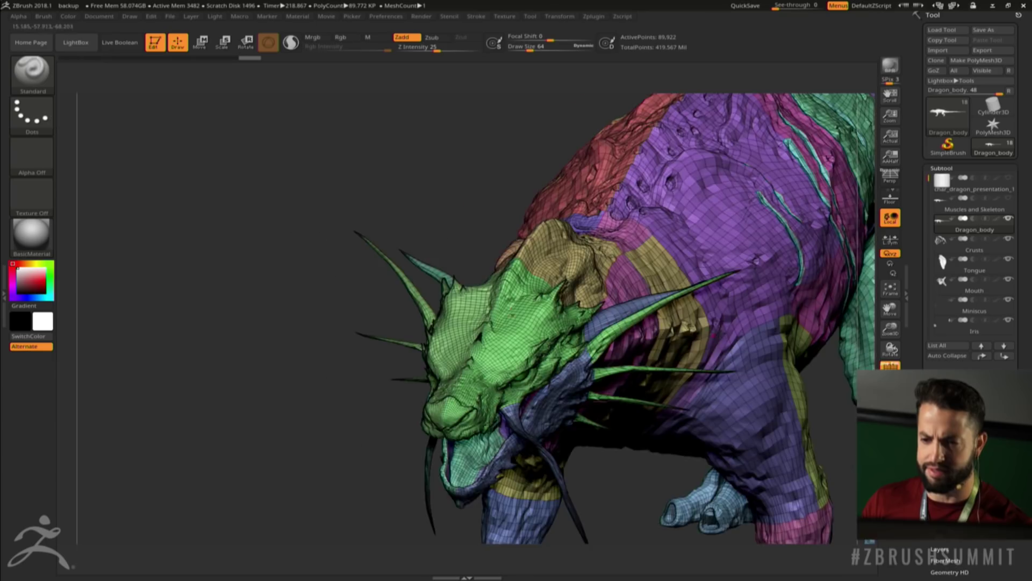
right_click_drag(390, 210, 549, 374)
Step the Dragon_body mesh back up to its highest subdivision level and turn off the wireframe polygroup display
key("ctrl+d")
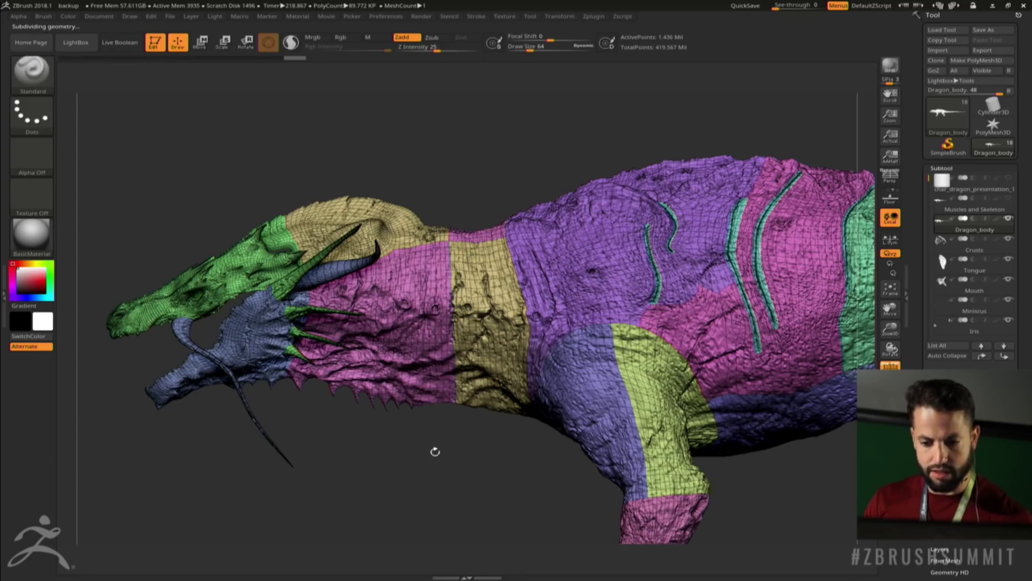
left_click_drag(444, 449, 419, 449)
key("shift+f")
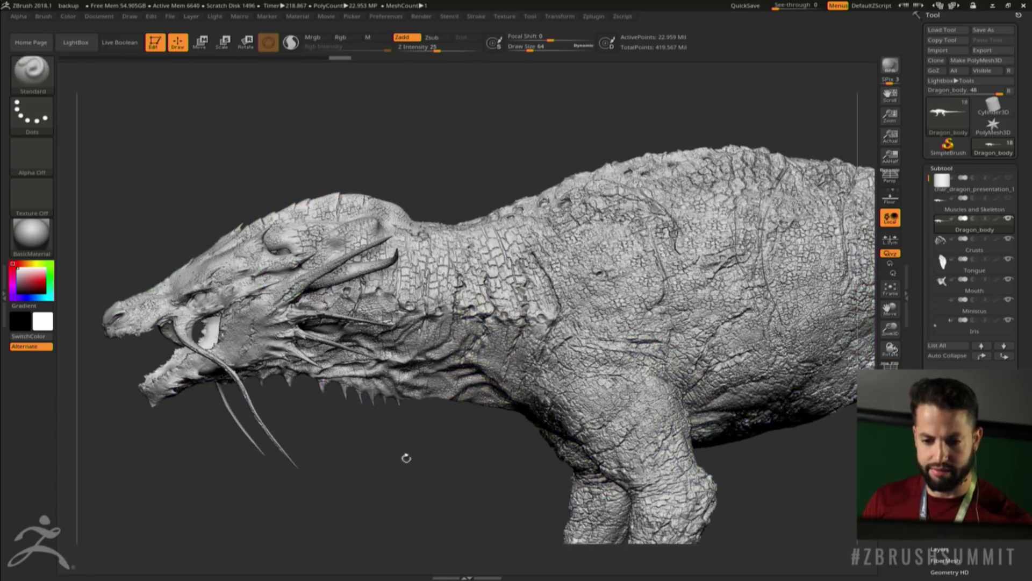
Examine the fine skin detail around the dragon's eye, mouth, cheek and jaw spikes up close
right_click_drag(529, 352, 852, 427, "ctrl")
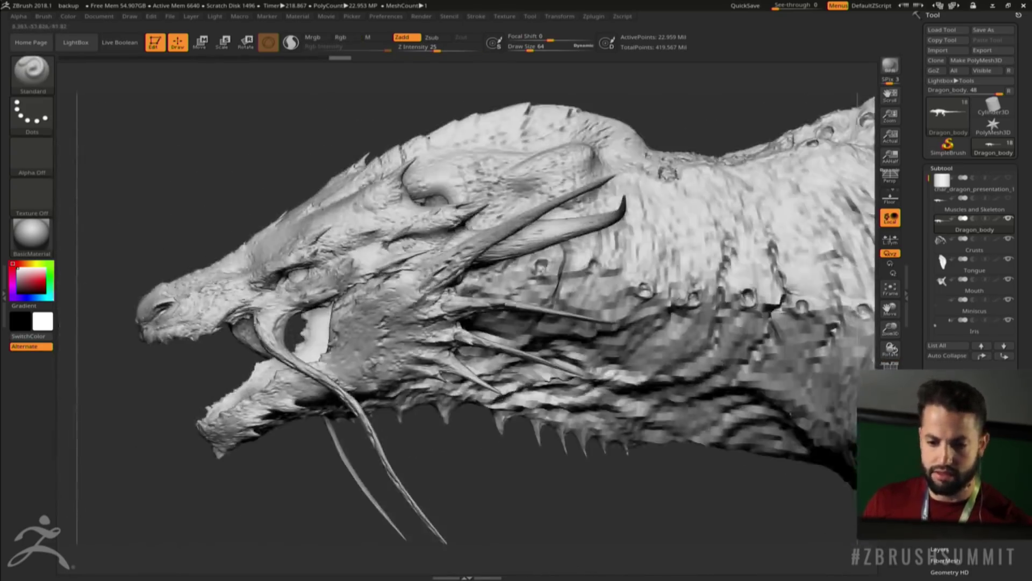
right_click_drag(433, 358, 619, 531, "ctrl")
right_click_drag(534, 381, 536, 432, "ctrl")
right_click_drag(457, 364, 509, 442, "alt")
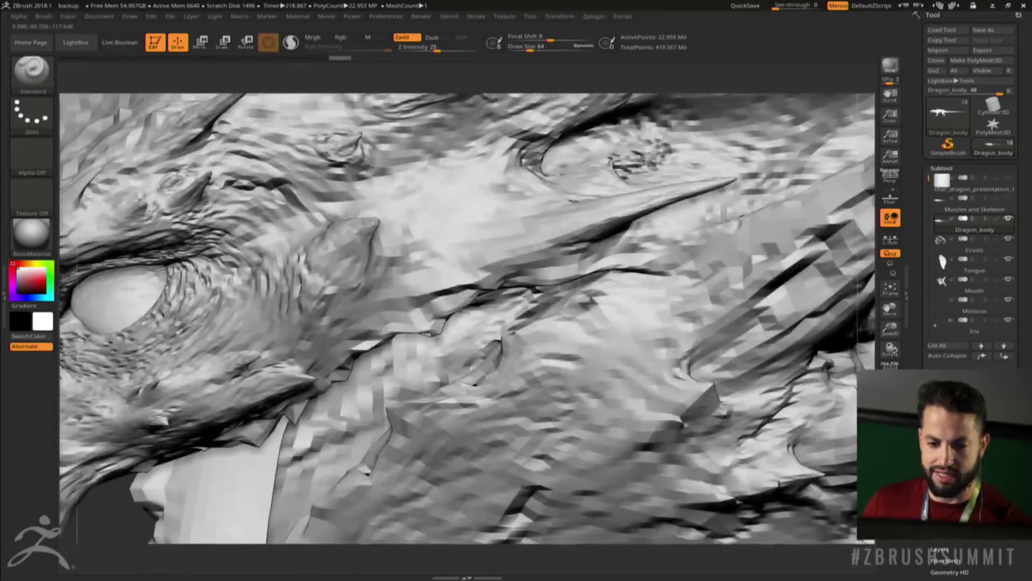
right_click_drag(475, 516, 537, 408, "alt")
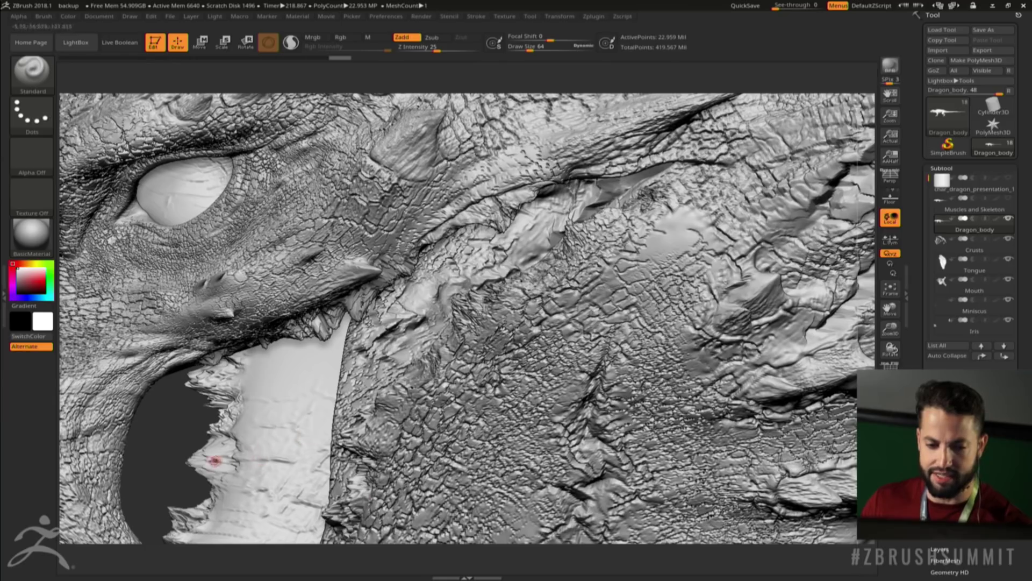
right_click_drag(710, 331, 559, 380, "alt")
right_click_drag(672, 371, 506, 317, "alt")
right_click_drag(689, 381, 470, 367, "alt")
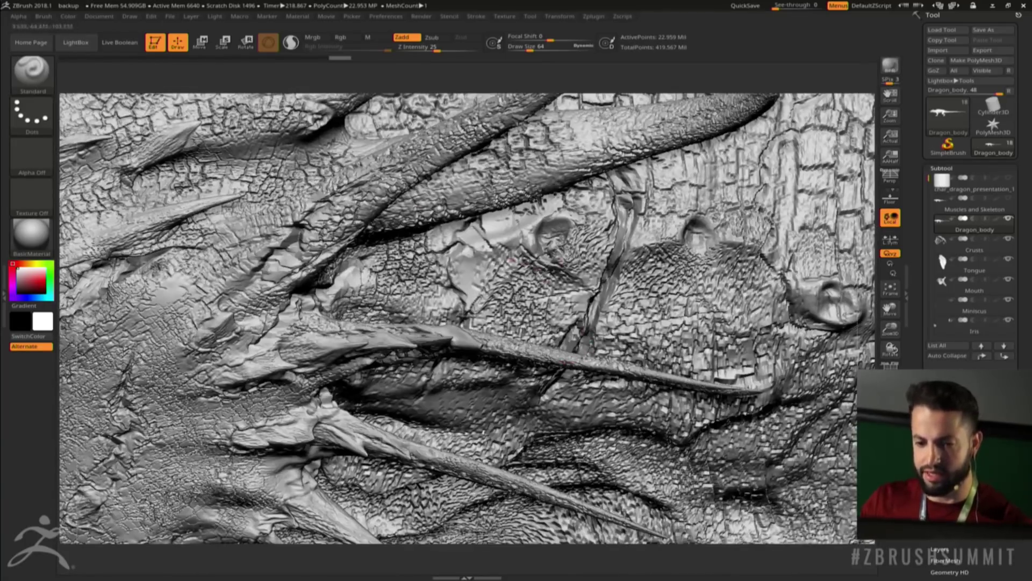
Examine the scale and wrinkle detail along the dragon's neck and shoulder, ending with the whole head
right_click_drag(478, 235, 478, 182, "ctrl")
right_click_drag(656, 258, 375, 228, "alt")
right_click_drag(605, 269, 344, 213, "alt")
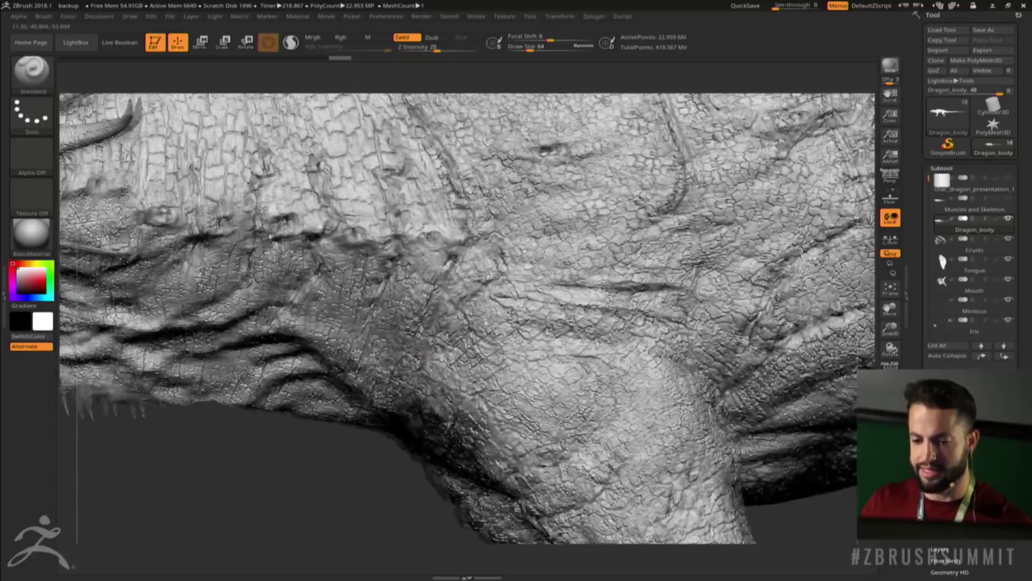
right_click_drag(555, 438, 451, 339, "alt")
right_click_drag(301, 301, 500, 384, "alt")
right_click_drag(293, 350, 401, 376, "alt")
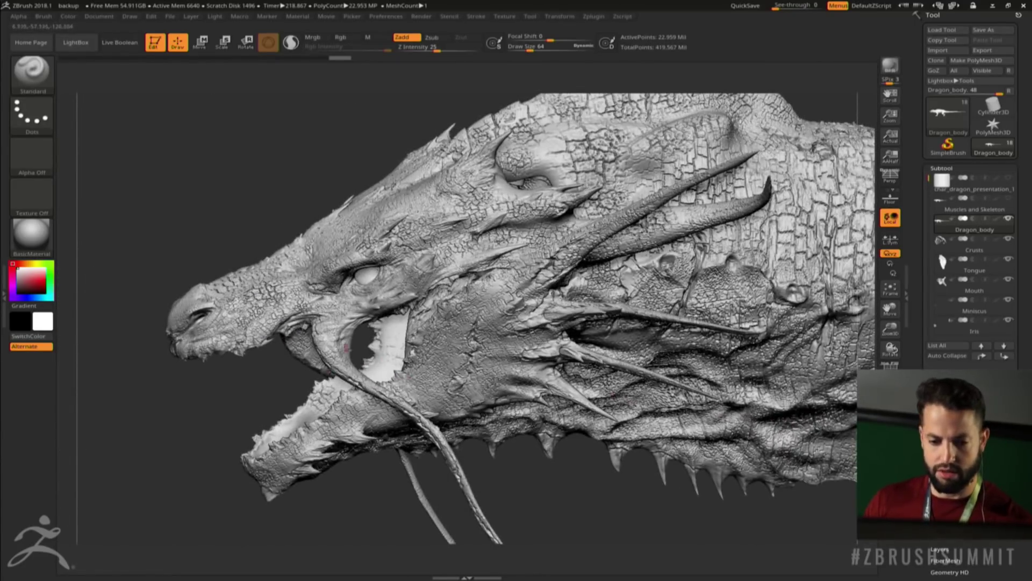
right_click_drag(346, 348, 359, 392, "alt")
Display the polygroups and isolate the green upper-head group with its spikes
key("shift+f")
mouse_move(371, 333)
right_mouse_down()
mouse_move(516, 365)
mouse_move(436, 344)
mouse_move(377, 307)
right_mouse_up()
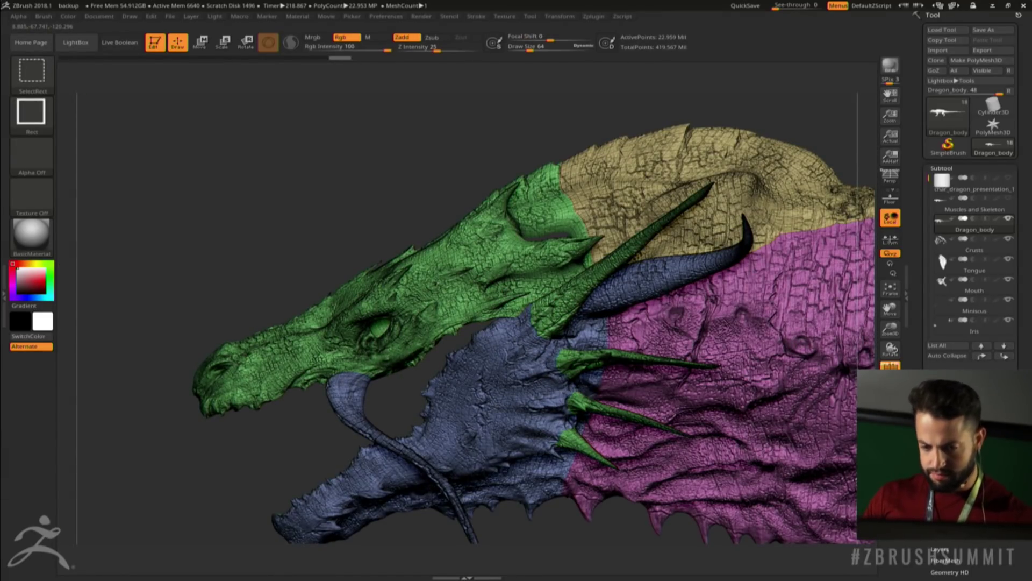
left_click(376, 358, "ctrl+shift")
right_click_drag(666, 344, 773, 363)
Open the Geometry HD settings, turn off the polygroup display and inspect the isolated head piece from several angles
scroll(960, 320, "down", 5)
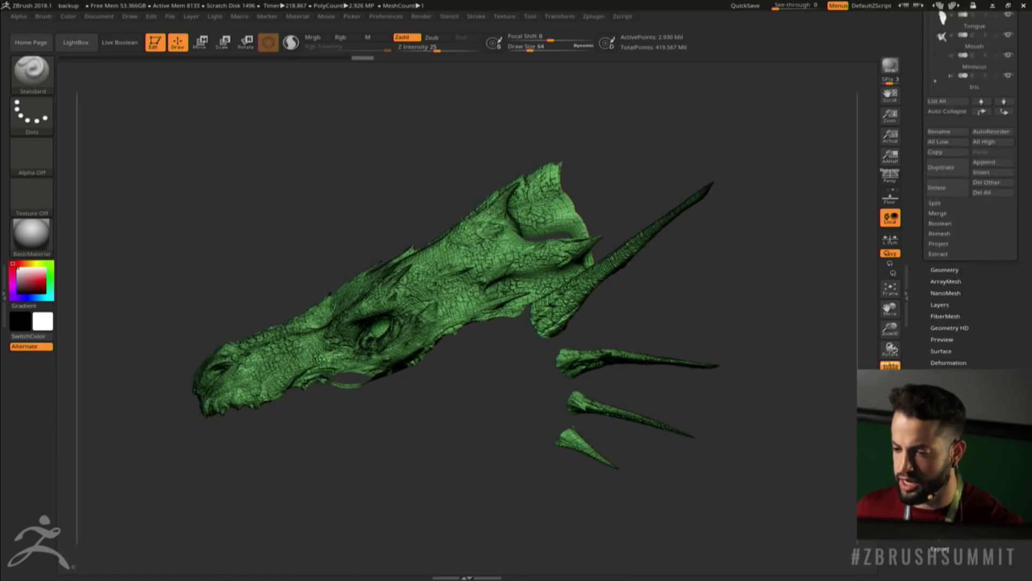
left_click(955, 344)
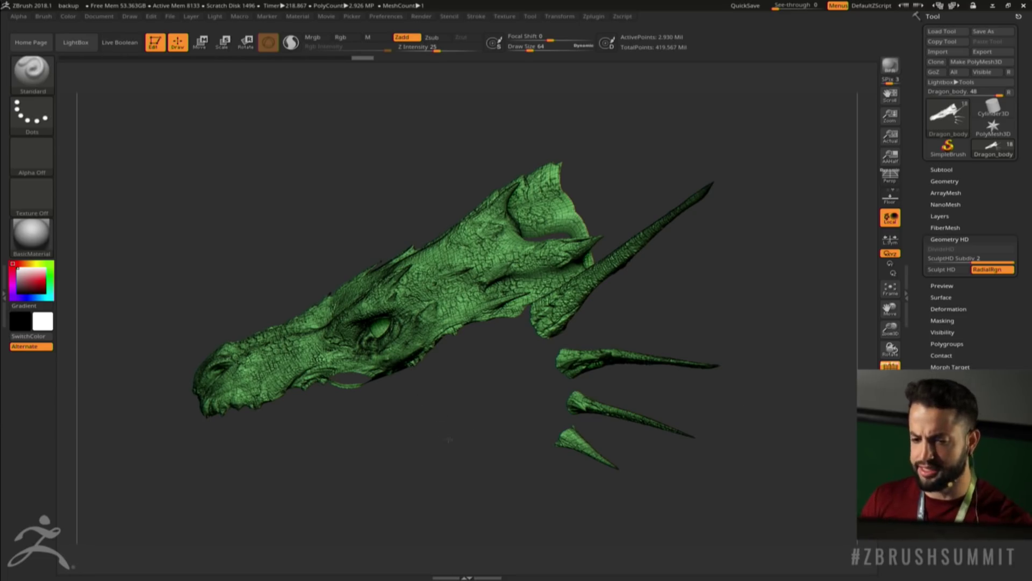
mouse_move(464, 432)
left_mouse_down()
mouse_move(454, 438)
mouse_move(462, 442)
left_mouse_up()
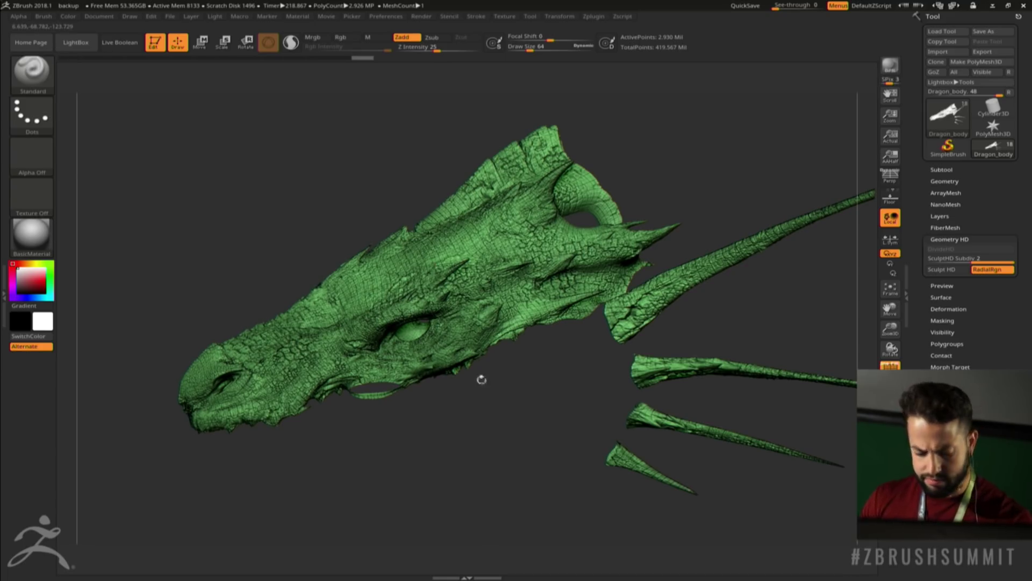
key("shift+f")
left_click_drag(482, 447, 311, 278, "alt")
left_click_drag(329, 325, 458, 283)
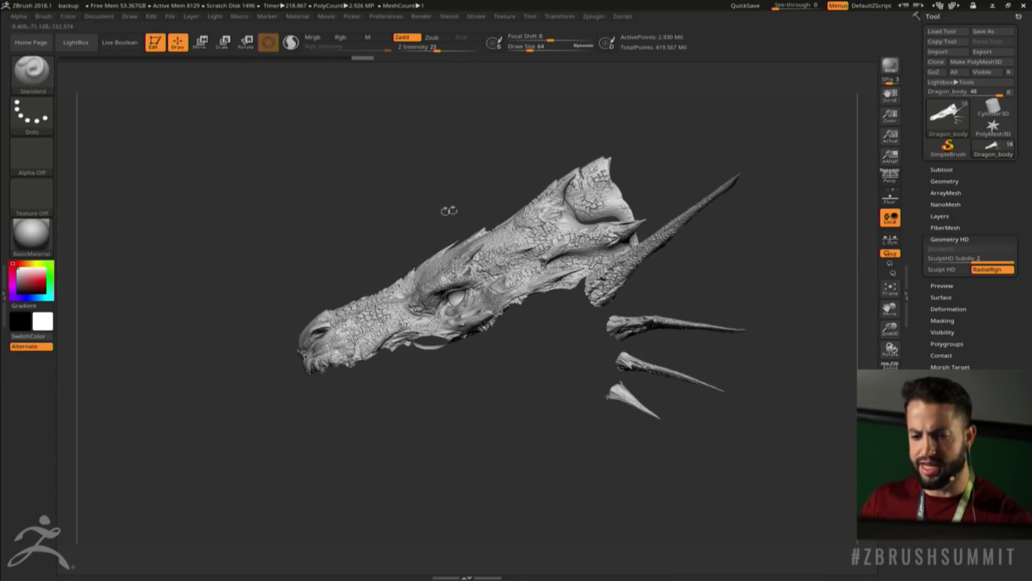
left_click_drag(481, 355, 450, 313)
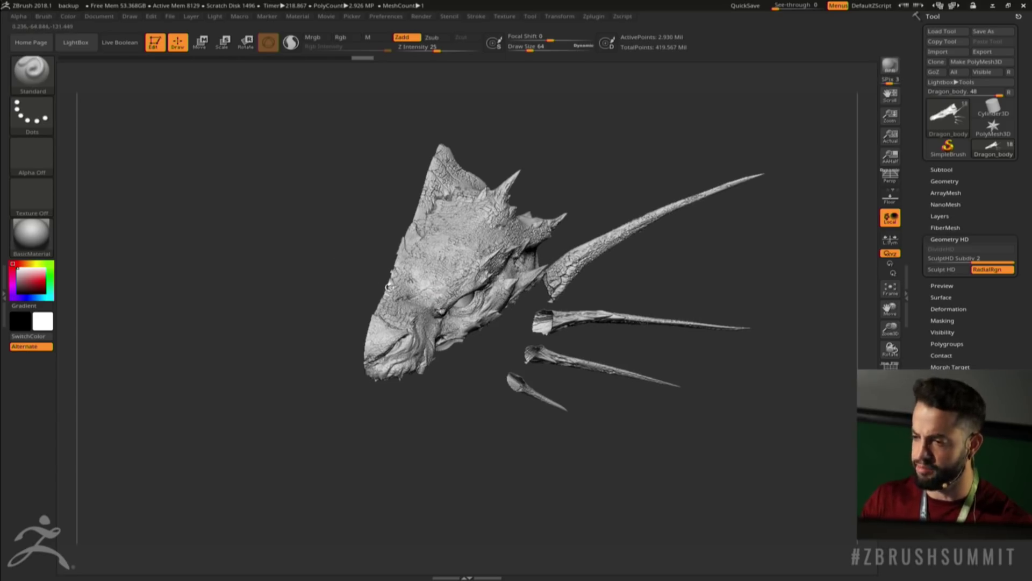
left_click_drag(385, 283, 538, 329)
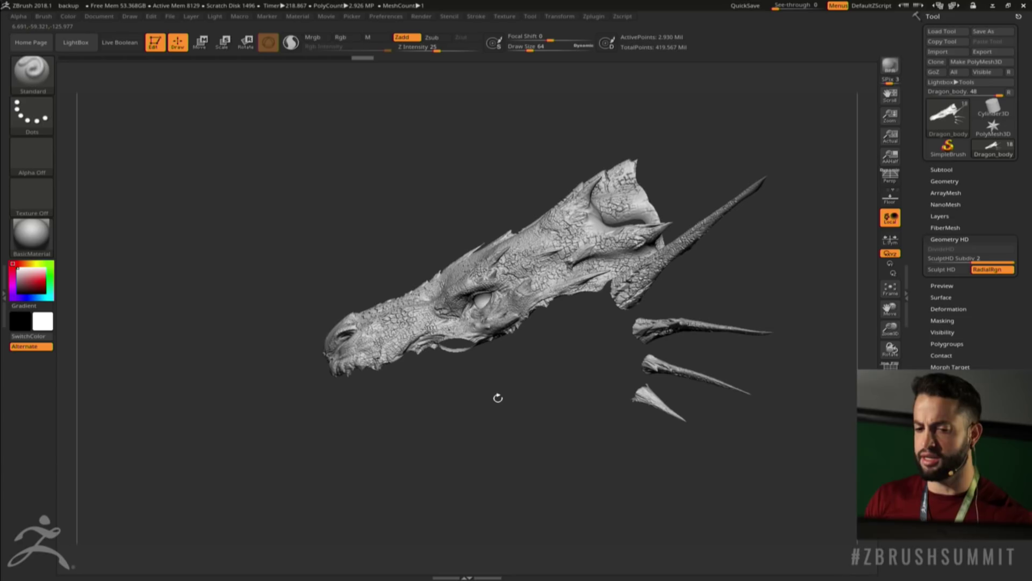
mouse_move(490, 396)
left_mouse_down()
mouse_move(430, 400)
mouse_move(457, 411)
left_mouse_up()
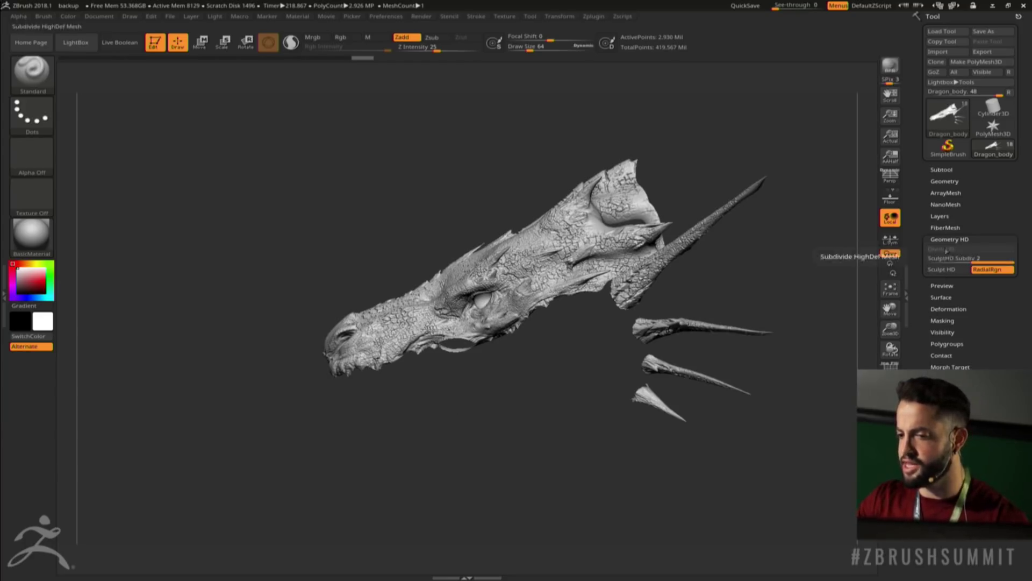
Set SculptHD Subdiv to 1, enter Sculpt HD mode on the isolated head and inspect the skin around the eye
left_click(948, 261)
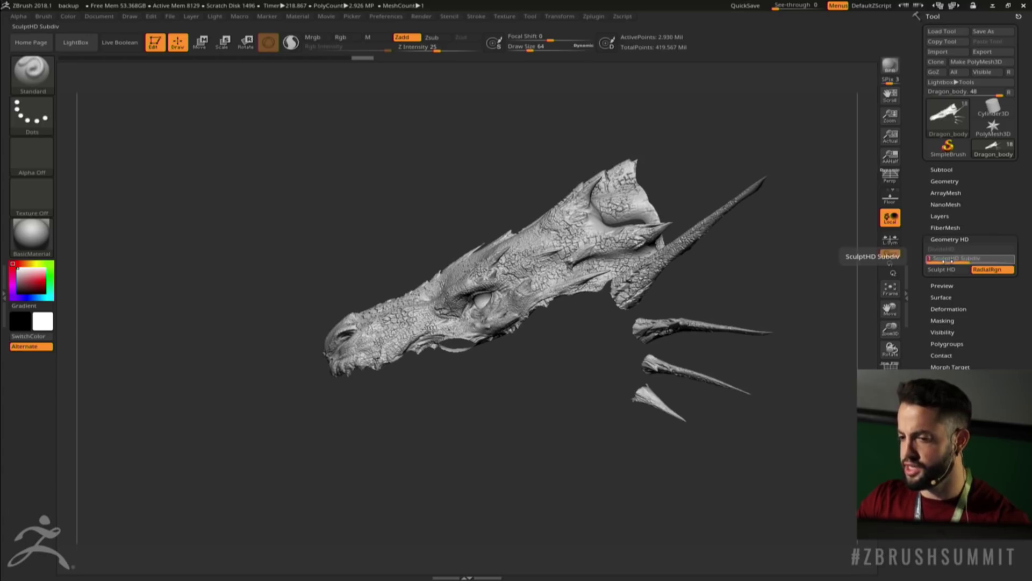
right_click_drag(716, 410, 667, 366)
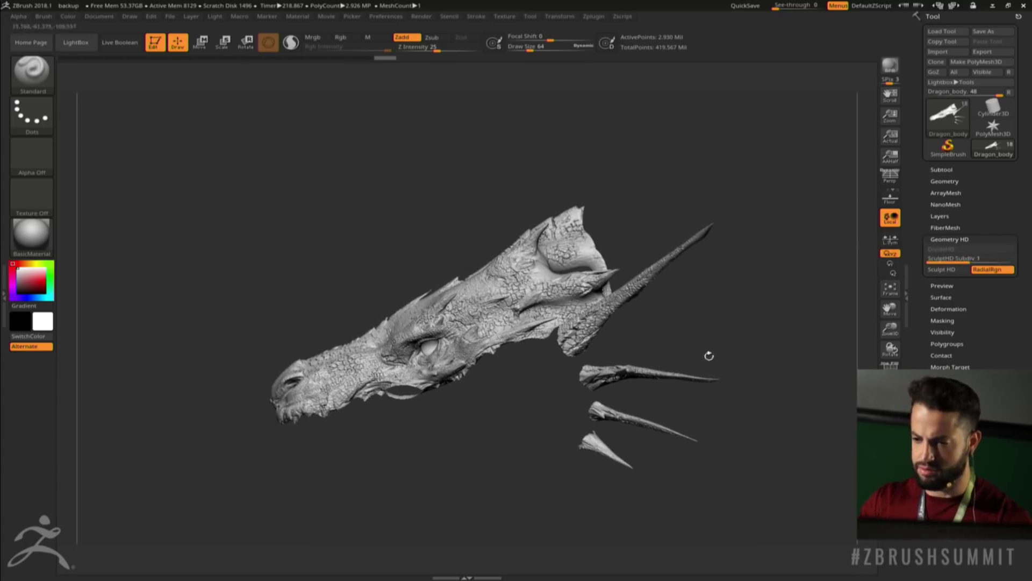
right_click_drag(547, 471, 585, 468)
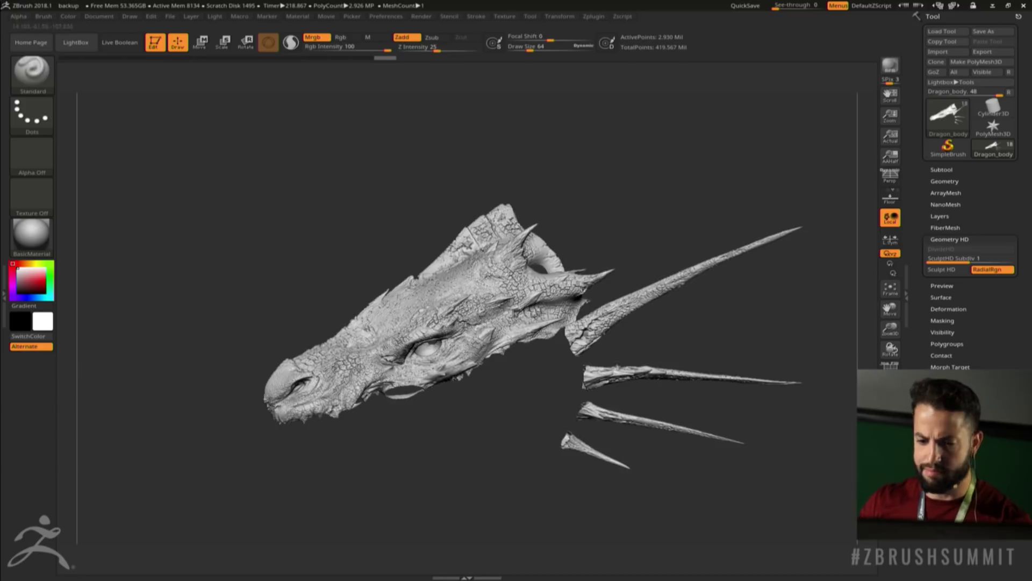
mouse_move(590, 418)
right_mouse_down()
mouse_move(541, 424)
mouse_move(500, 368)
mouse_move(540, 415)
right_mouse_up()
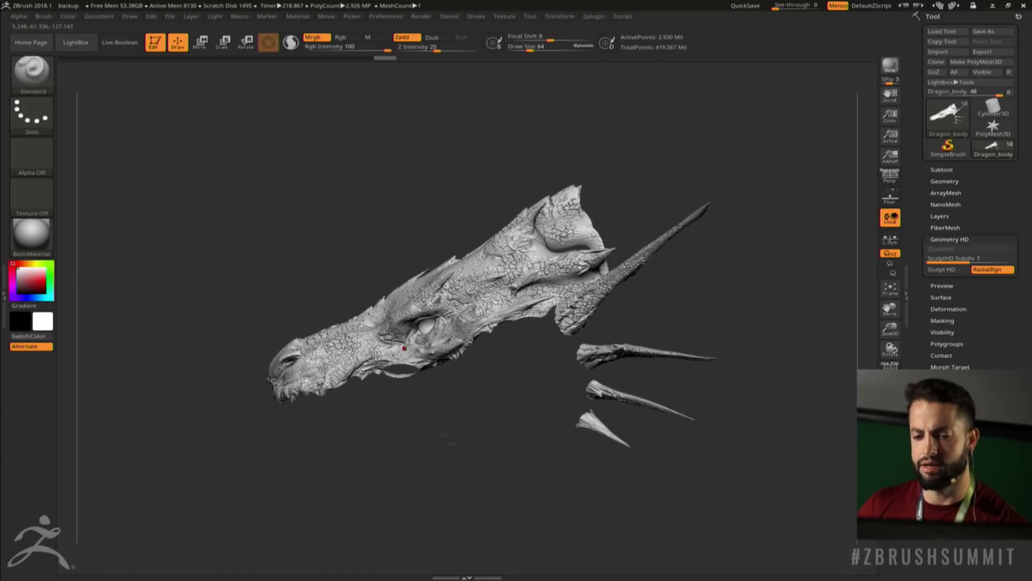
key("a")
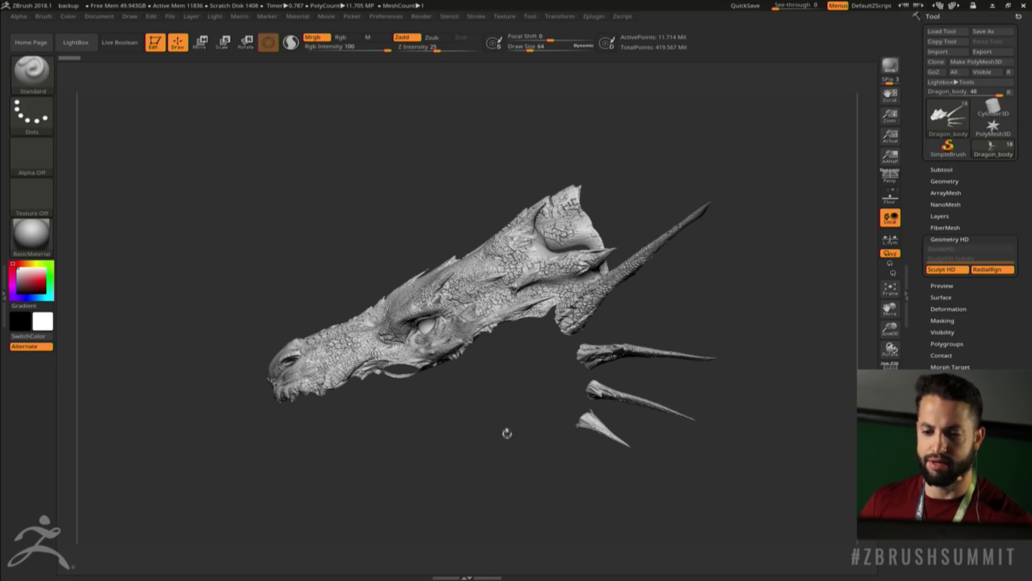
left_click_drag(465, 434, 497, 505)
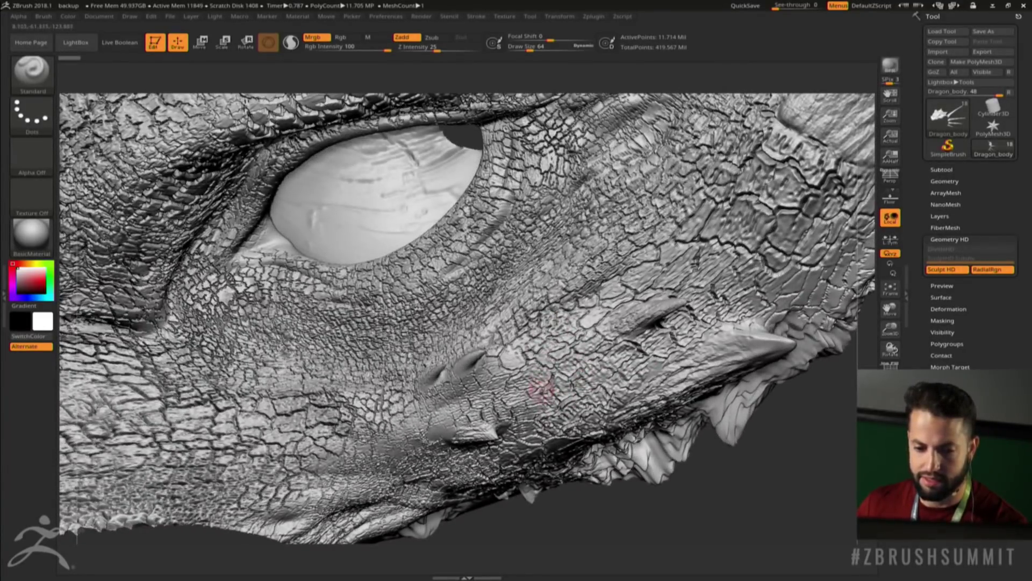
Switch to the ClayBuildup brush at draw size 21 and sculpt a small raised bump on the skin below the eye's inner corner
right_click_drag(534, 387, 630, 389)
right_click_drag(443, 345, 664, 367, "alt")
key("c")
key("b")
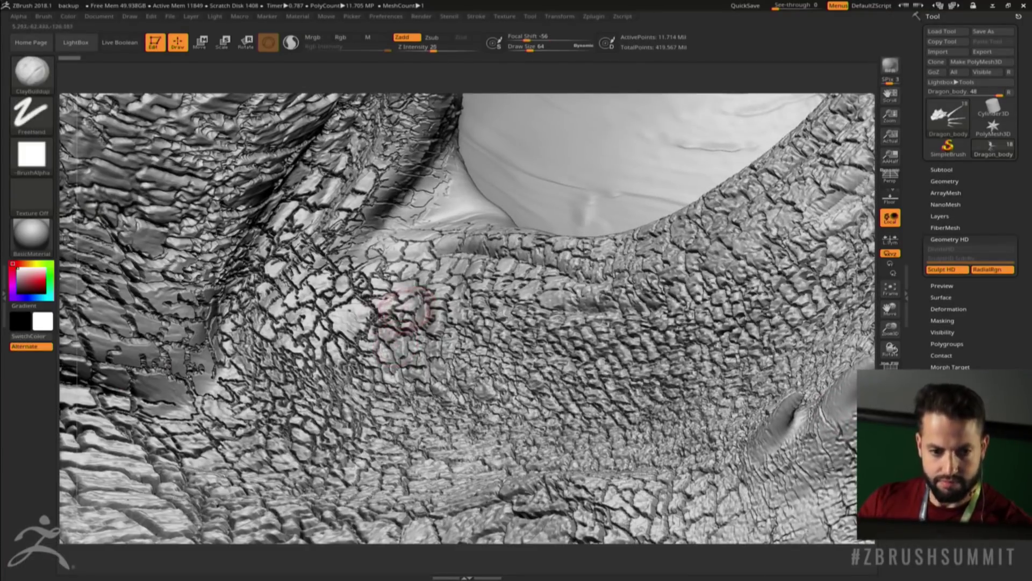
right_click_drag(349, 330, 602, 322)
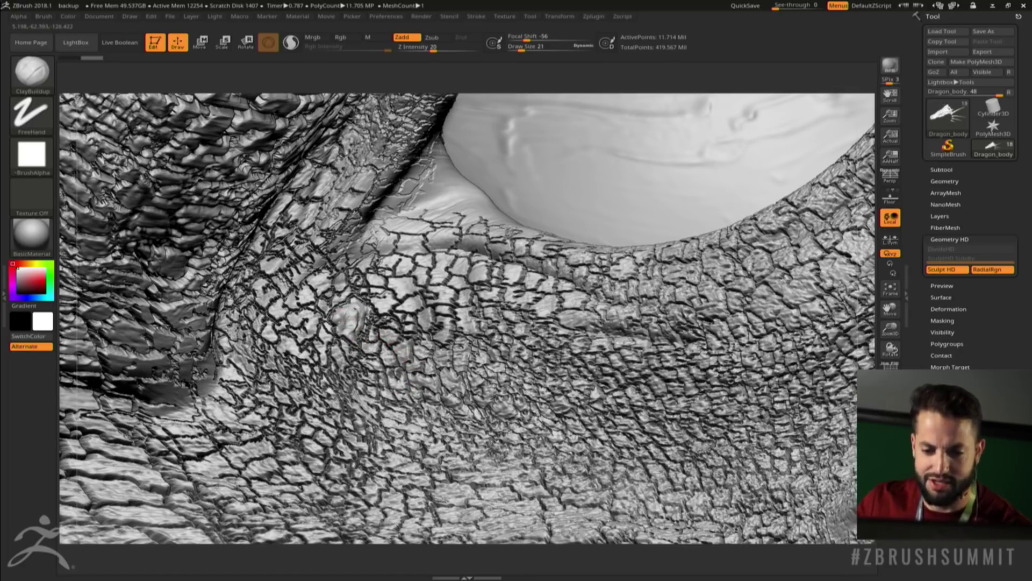
left_click(344, 326)
left_click_drag(348, 323, 366, 310)
mouse_move(438, 325)
right_mouse_down("ctrl")
mouse_move(437, 337)
mouse_move(392, 339)
right_mouse_up("ctrl")
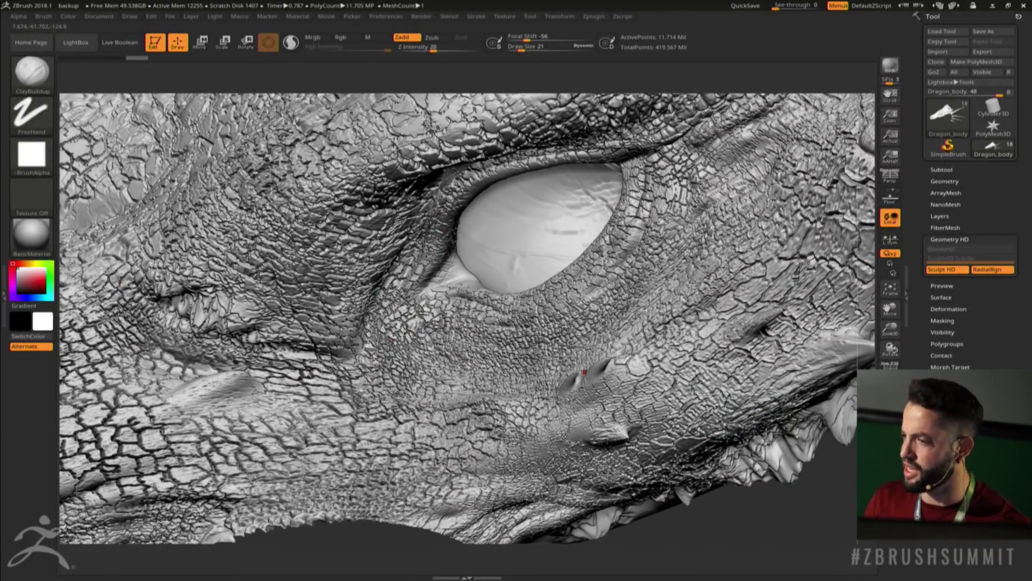
Review the HD skin across the isolated head, and leave Sculpt HD mode to return to the whole dragon
mouse_move(605, 358)
right_mouse_down("ctrl")
mouse_move(525, 365)
mouse_move(536, 365)
right_mouse_up("ctrl")
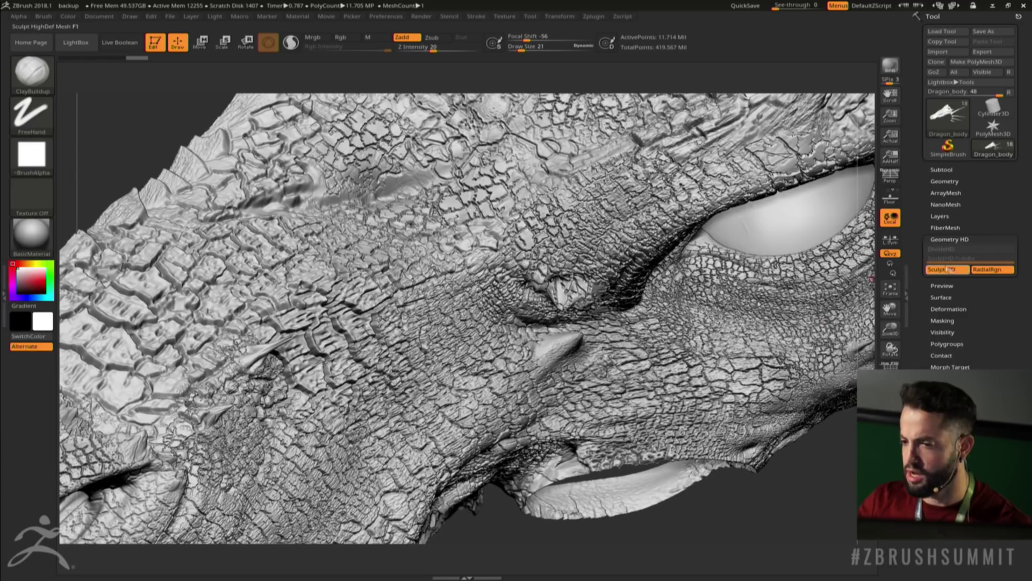
right_click_drag(566, 399, 543, 397, "ctrl")
right_click_drag(763, 371, 573, 382, "alt")
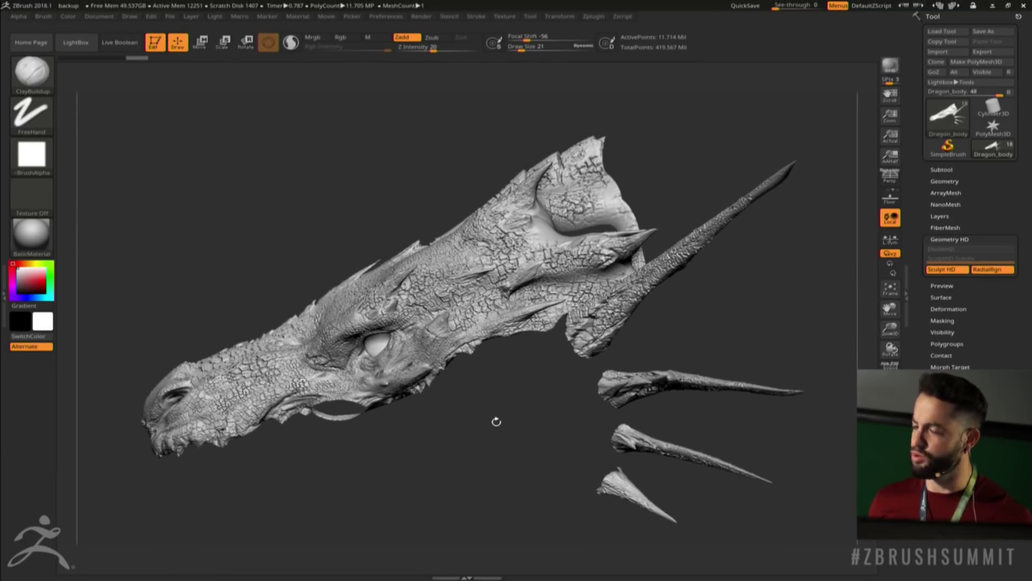
key("a")
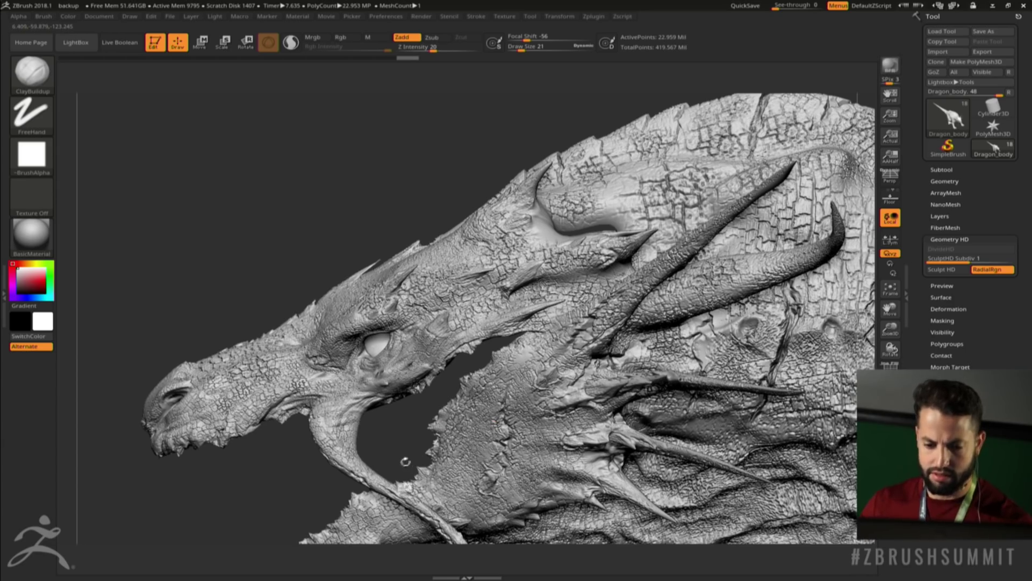
Examine the whole dragon's head from several angles outside HD mode, ending close on the skin below the eye
left_click_drag(403, 443, 432, 424)
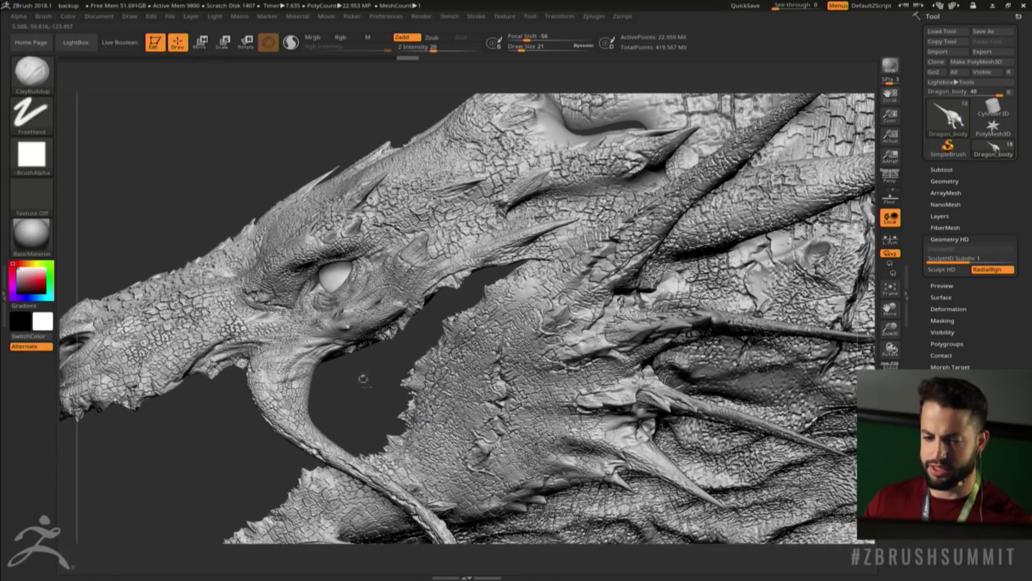
left_click_drag(363, 378, 444, 411, "alt")
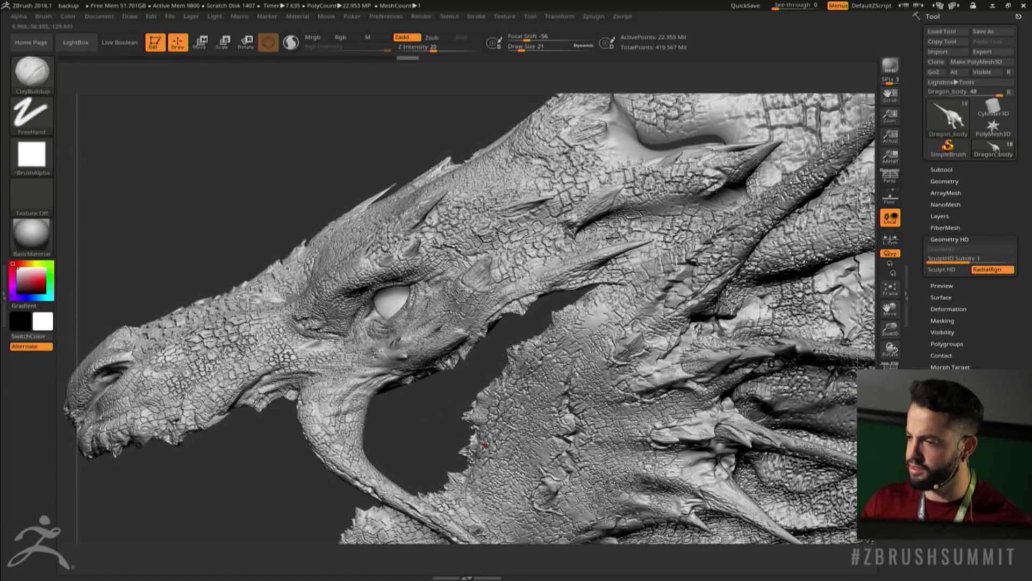
left_click_drag(427, 430, 428, 396)
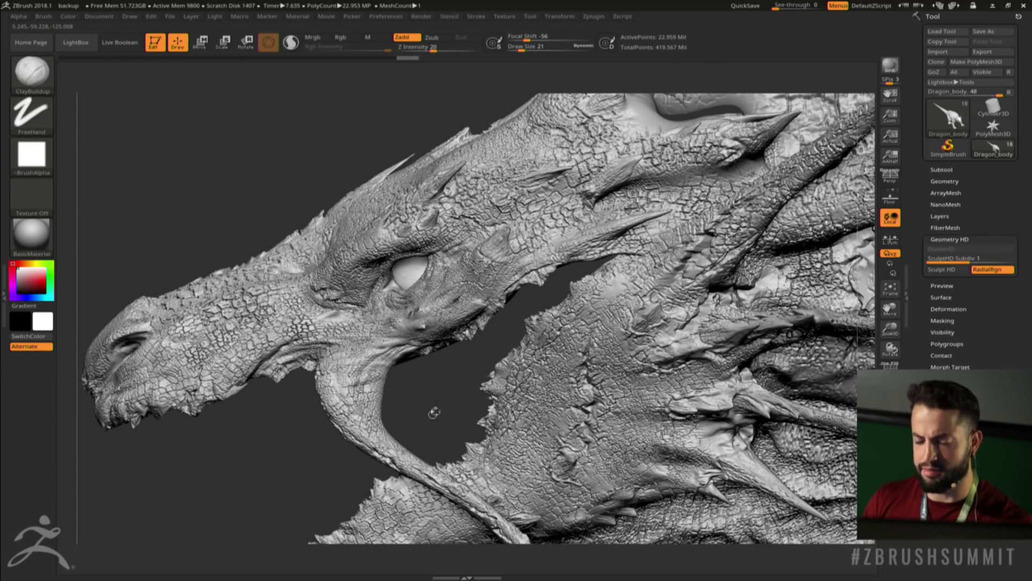
left_click_drag(423, 398, 429, 394)
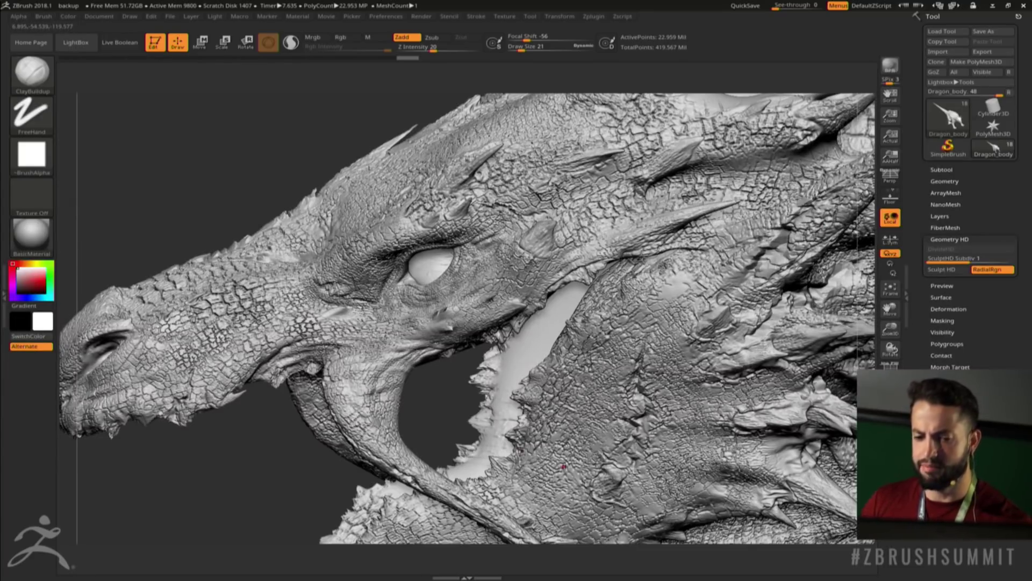
left_click_drag(451, 394, 425, 399)
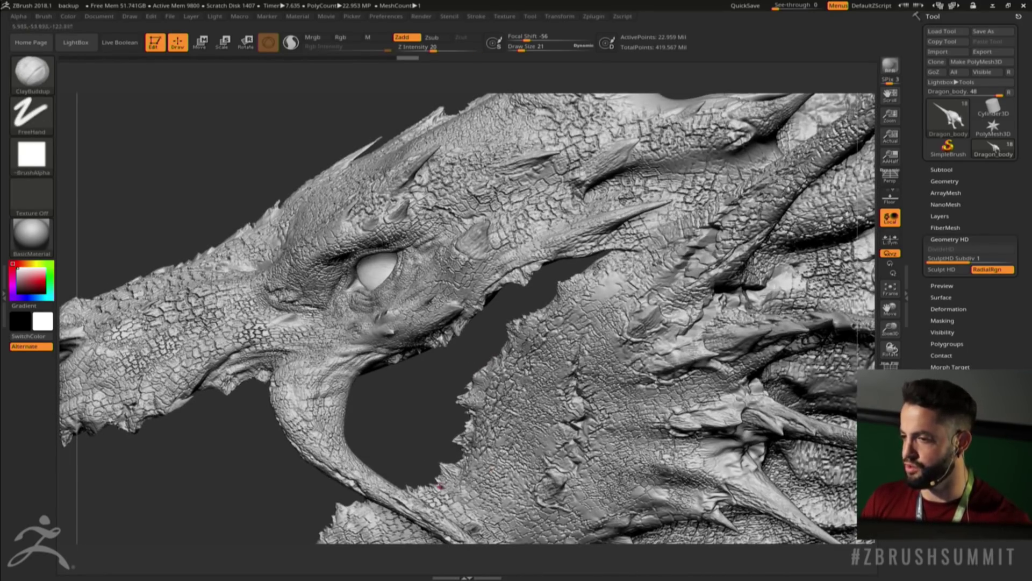
left_click_drag(385, 398, 569, 339)
right_click_drag(406, 308, 392, 366, "alt")
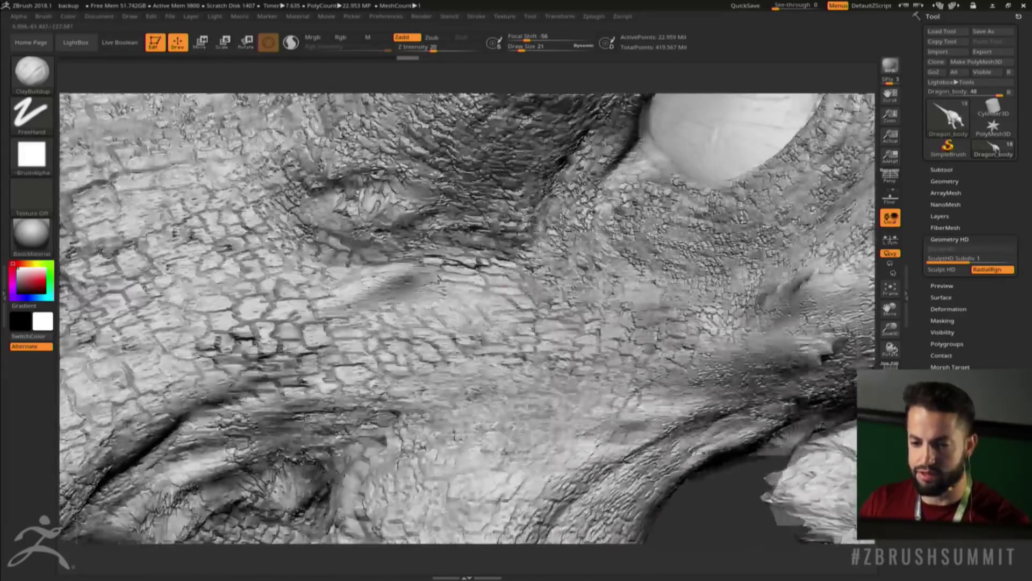
right_click_drag(597, 213, 569, 350, "alt")
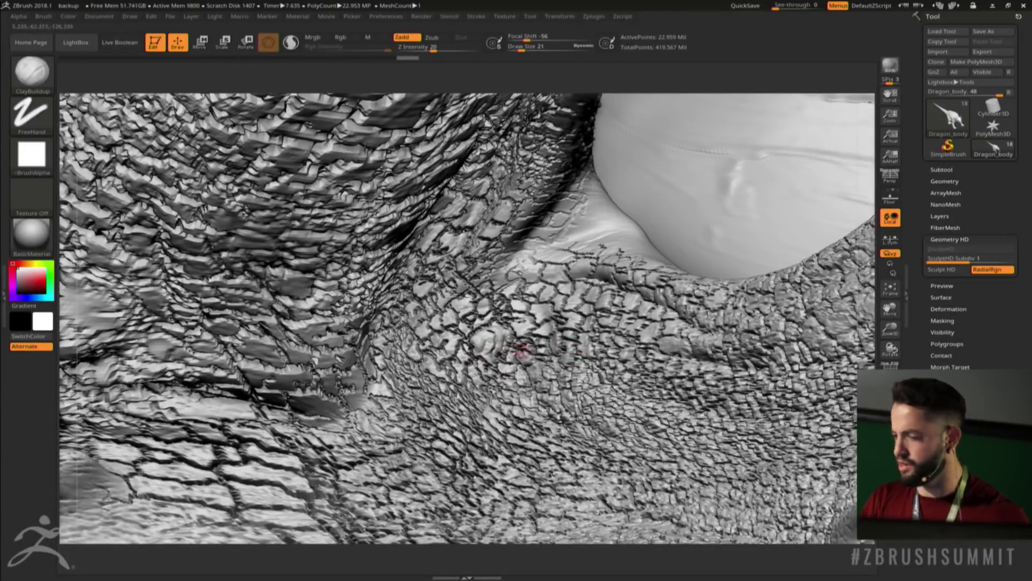
Step back in the undo history to the isolated head and restore the whole-dragon history state
key("ctrl+z")
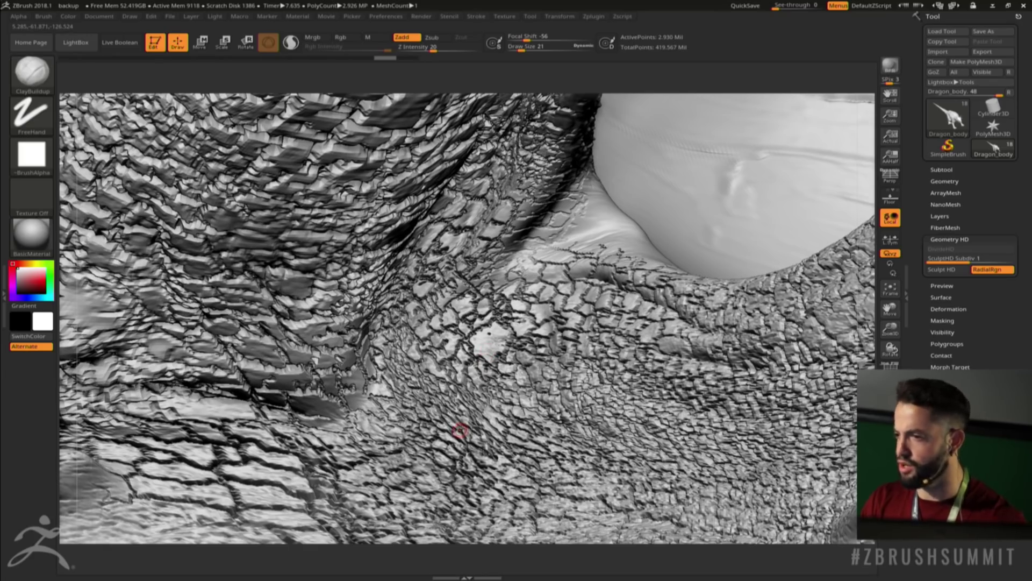
mouse_move(526, 388)
right_mouse_down("ctrl")
mouse_move(522, 317)
mouse_move(505, 301)
right_mouse_up("ctrl")
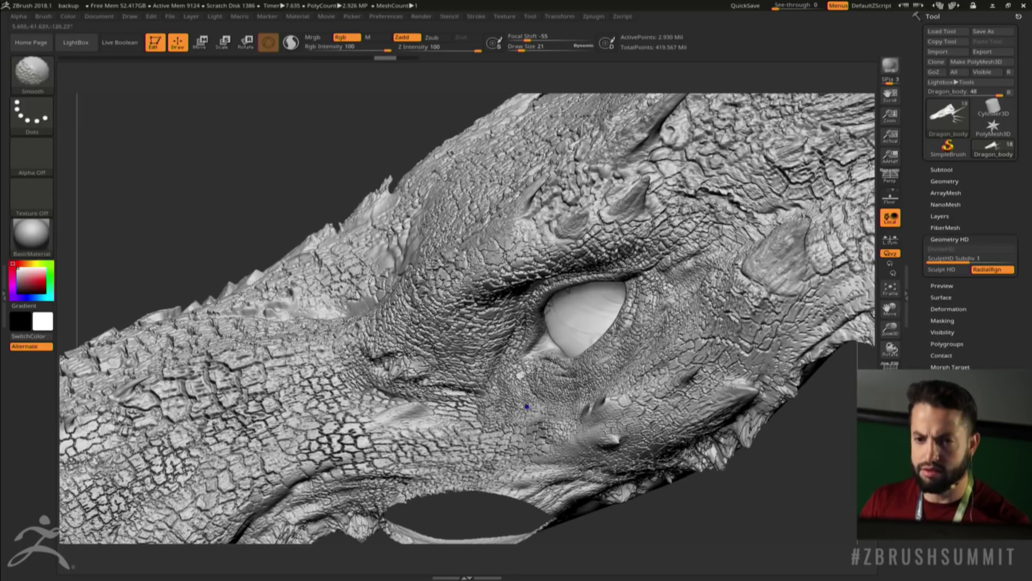
mouse_move(411, 63)
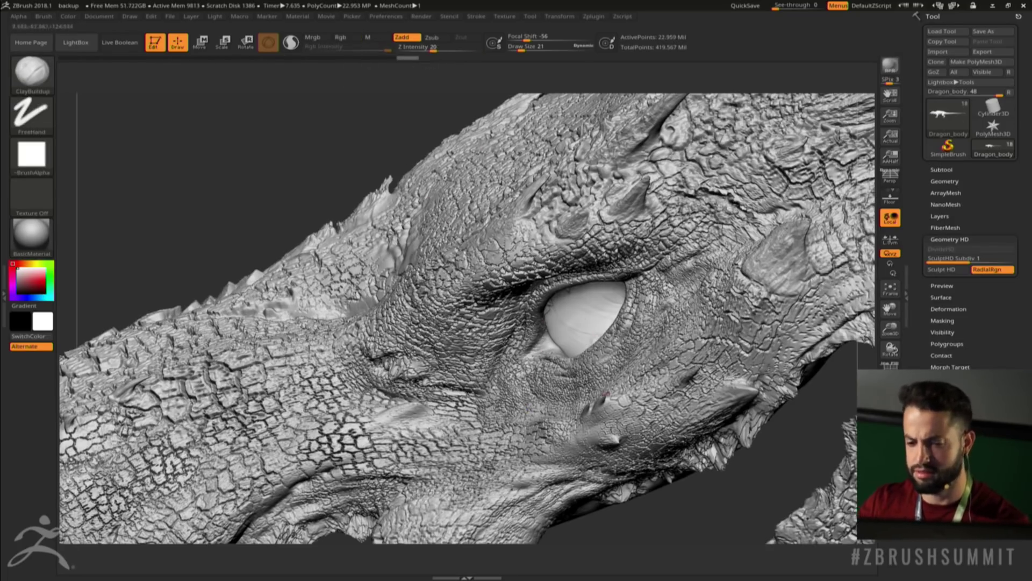
left_click(407, 58)
Set SculptHD Subdiv to 2 for the dragon body
mouse_move(361, 315)
right_mouse_down("ctrl")
mouse_move(640, 400)
mouse_move(540, 373)
right_mouse_up("ctrl")
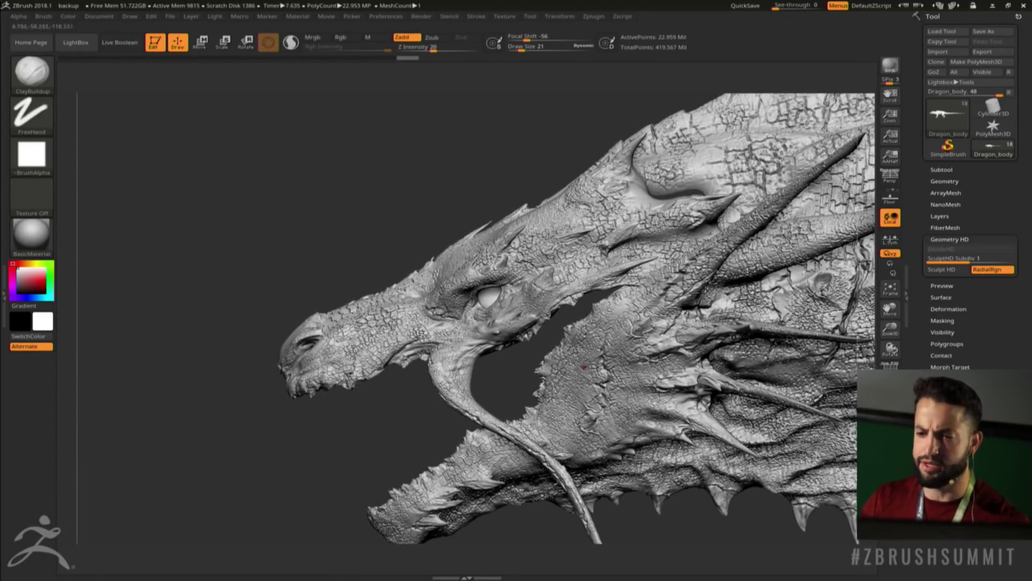
right_click_drag(616, 402, 510, 323, "alt")
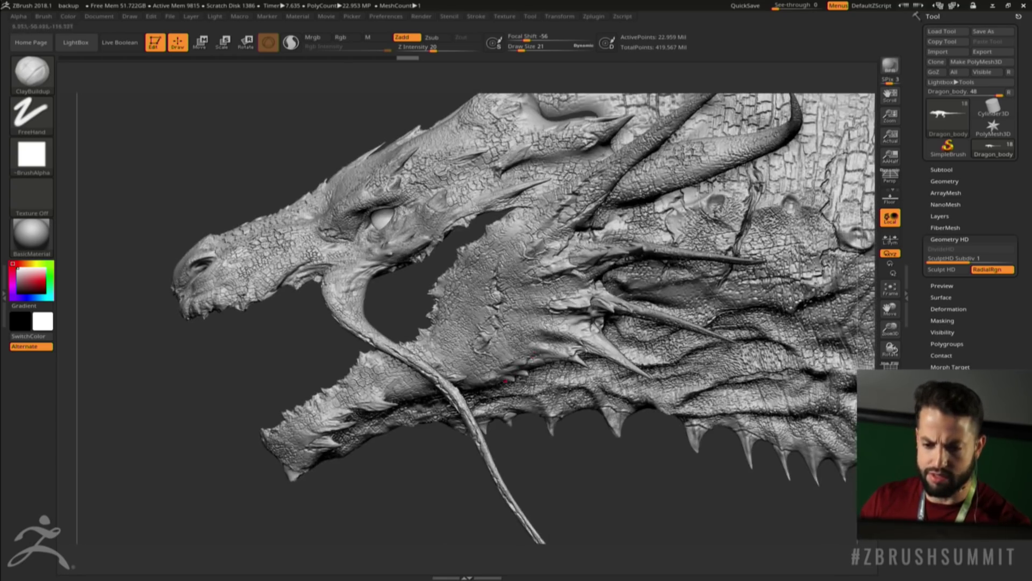
right_click_drag(506, 381, 537, 411, "ctrl")
mouse_move(591, 371)
right_mouse_down("alt")
mouse_move(505, 392)
mouse_move(493, 412)
mouse_move(478, 317)
right_mouse_up("alt")
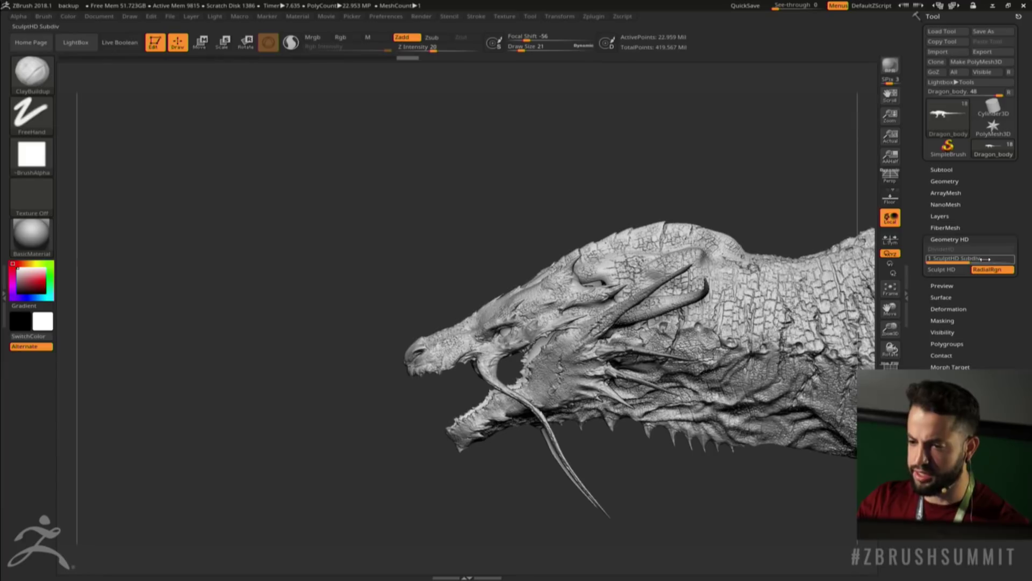
left_click_drag(986, 258, 1013, 259)
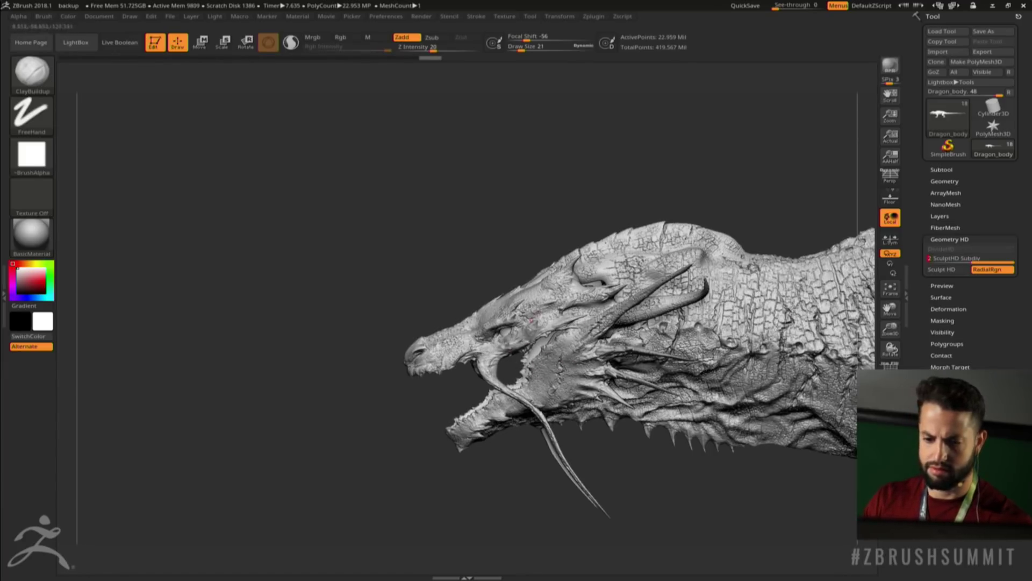
Isolate the green upper-head polygroup with its spikes and enter Sculpt HD mode on it
left_click_drag(150, 478, 236, 523, "alt")
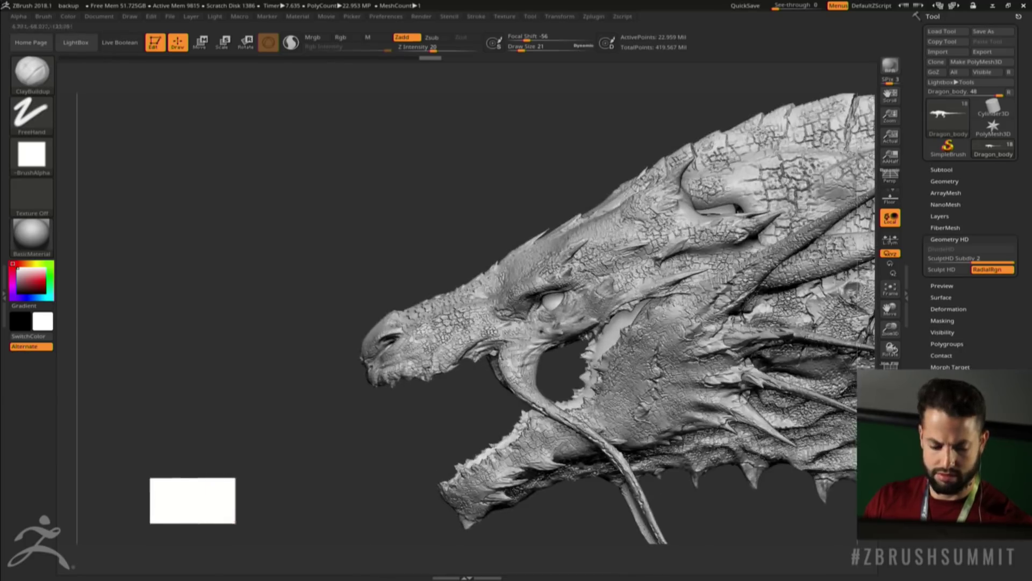
key("shift+f")
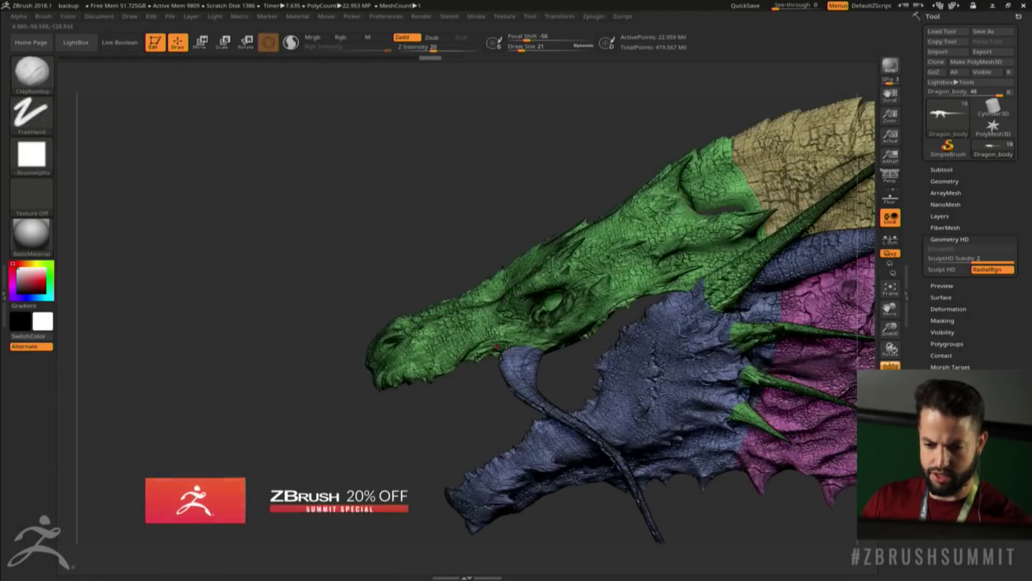
key("ctrl+shift")
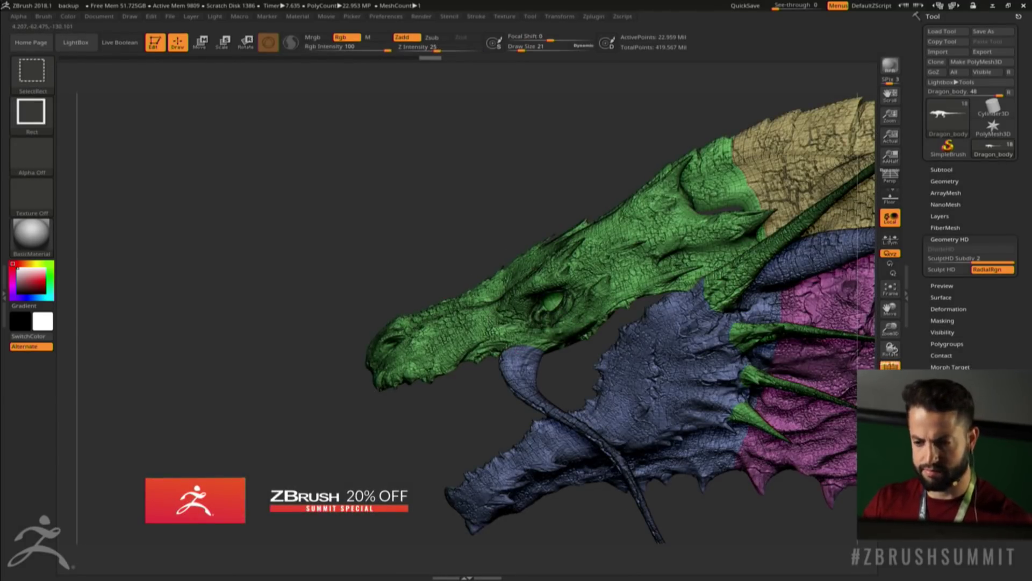
left_click(451, 359, "ctrl+shift")
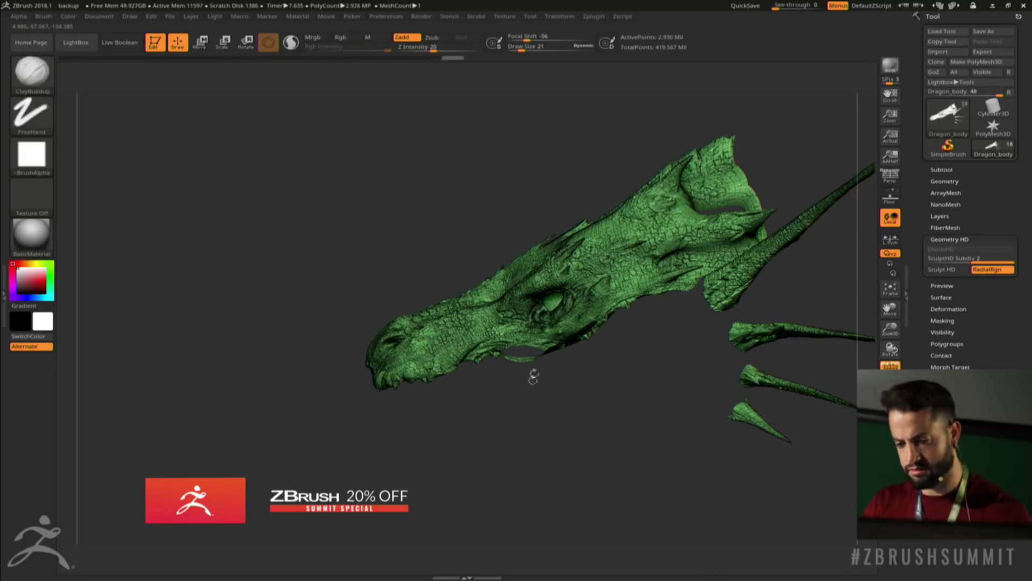
key("shift+f")
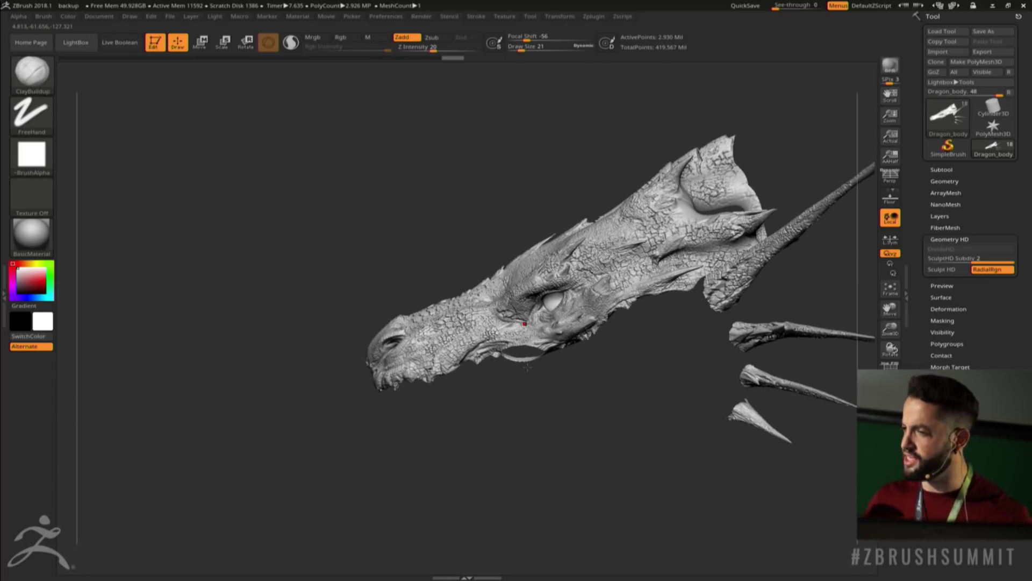
key("a")
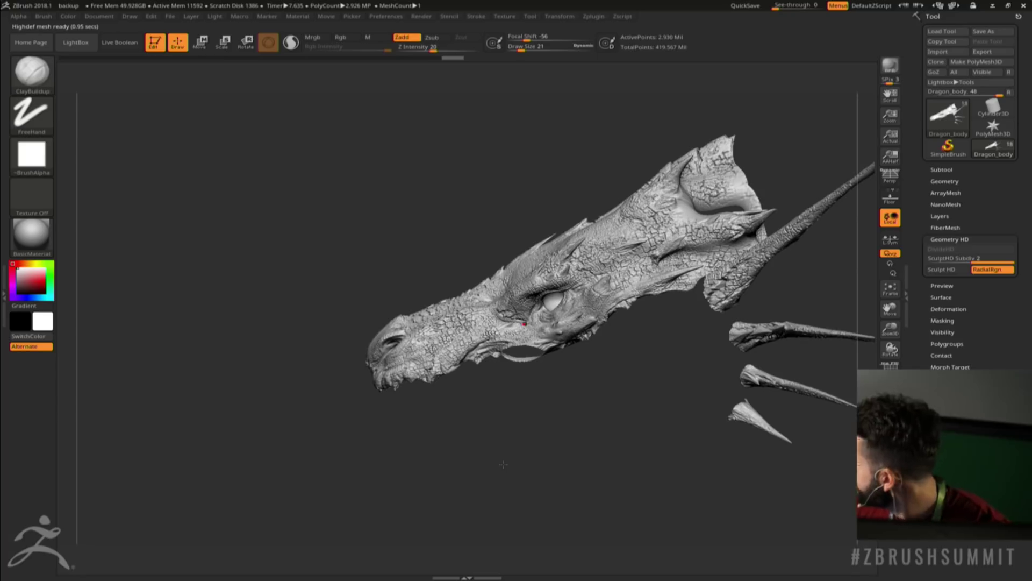
key("a")
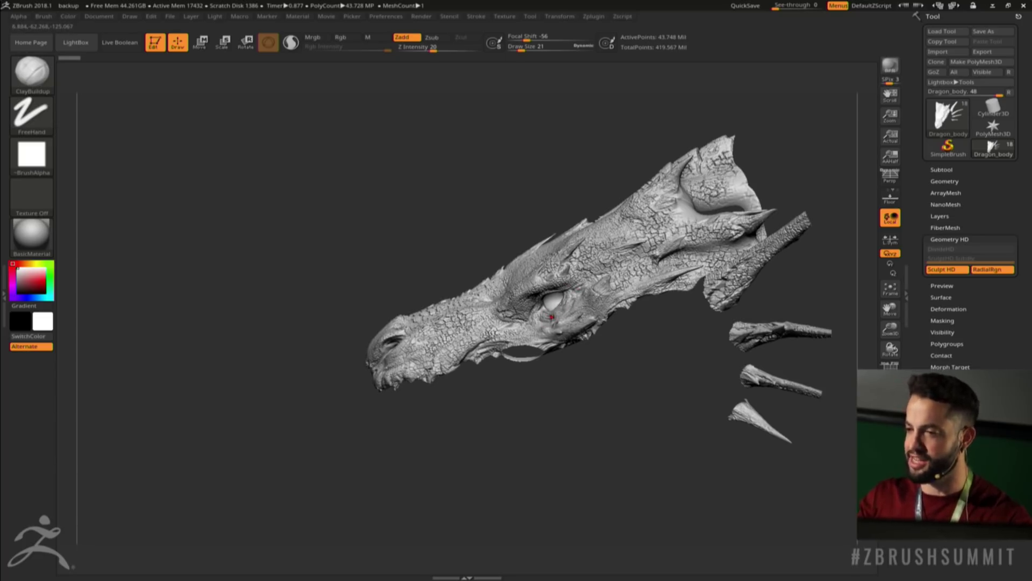
Examine the isolated HD head from several angles, ending close on the individual scales and the sculpted bump below the eye
left_click_drag(557, 398, 494, 399, "alt")
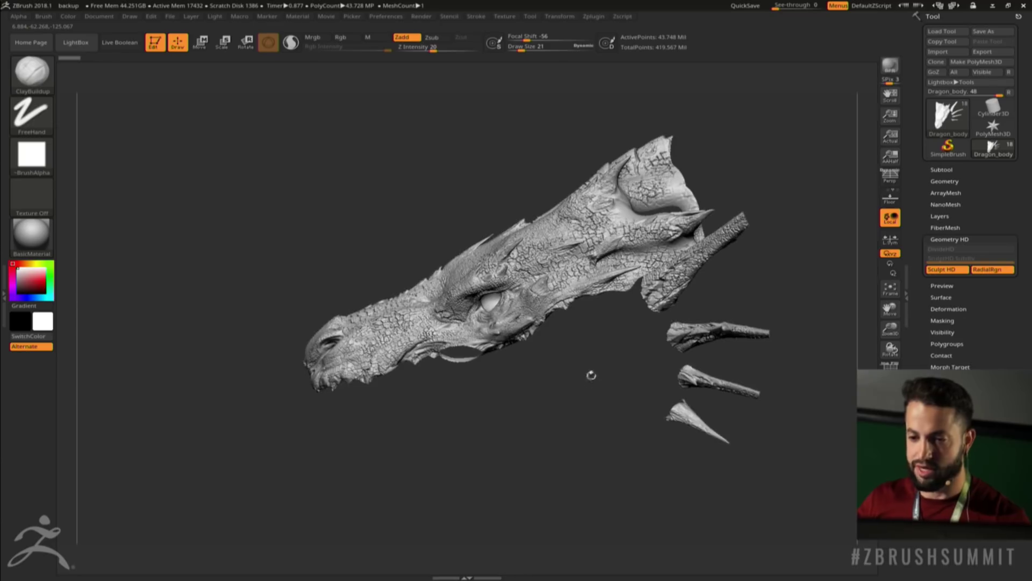
left_click_drag(579, 377, 740, 270)
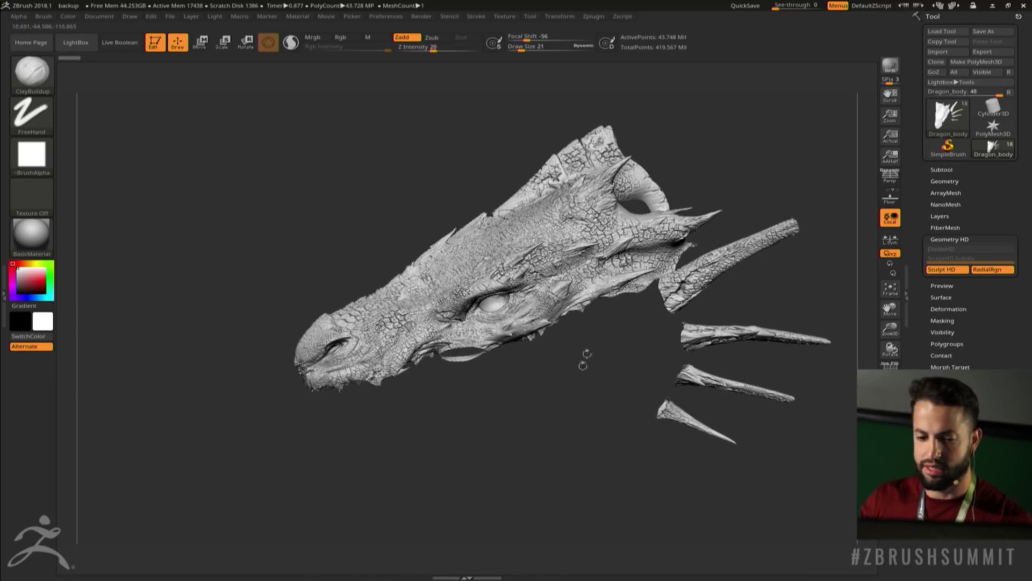
left_click_drag(585, 355, 654, 132, "shift")
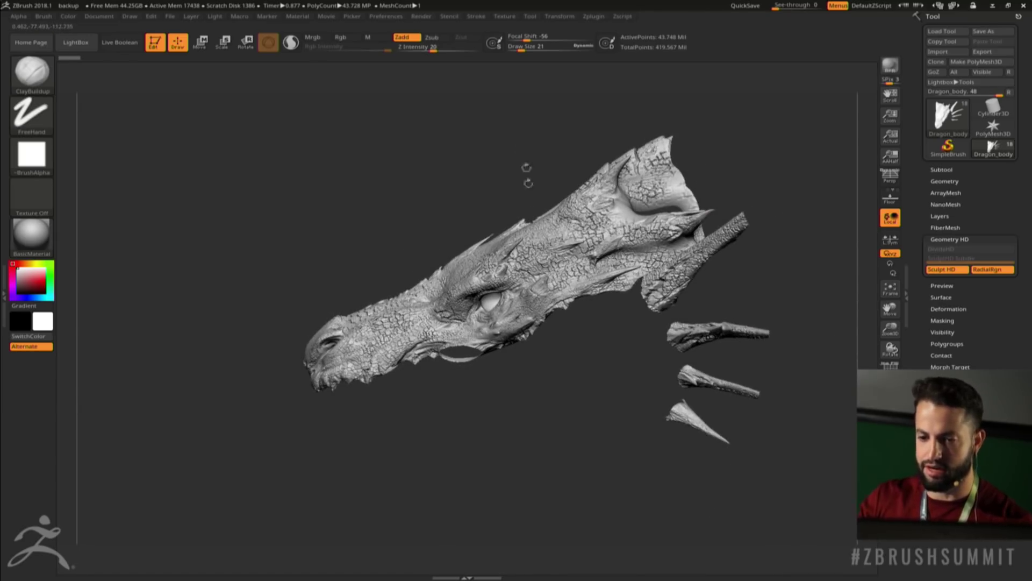
right_click(592, 416)
left_click_drag(592, 417, 621, 397)
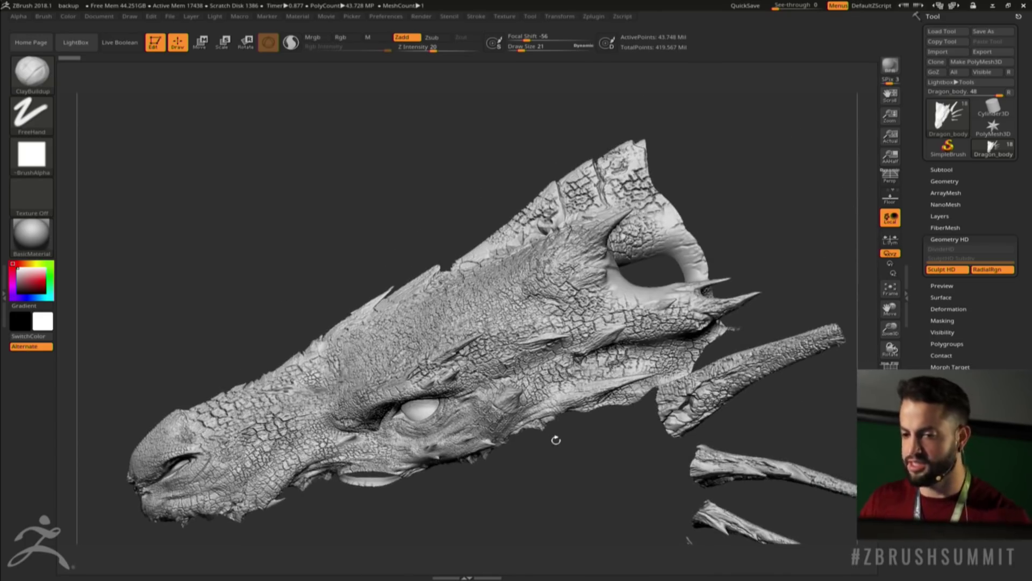
left_click_drag(606, 437, 603, 421)
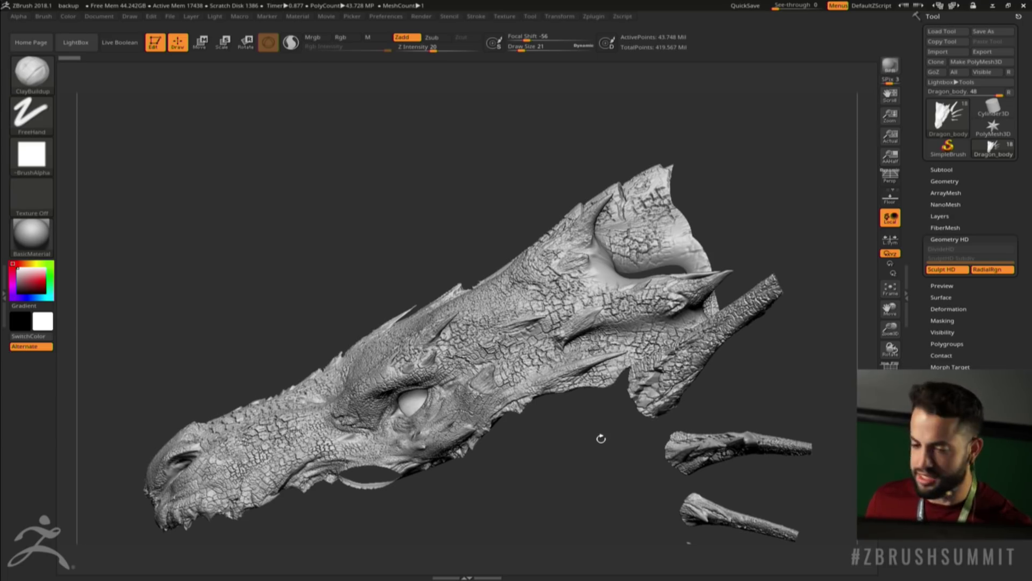
left_click_drag(512, 433, 558, 458)
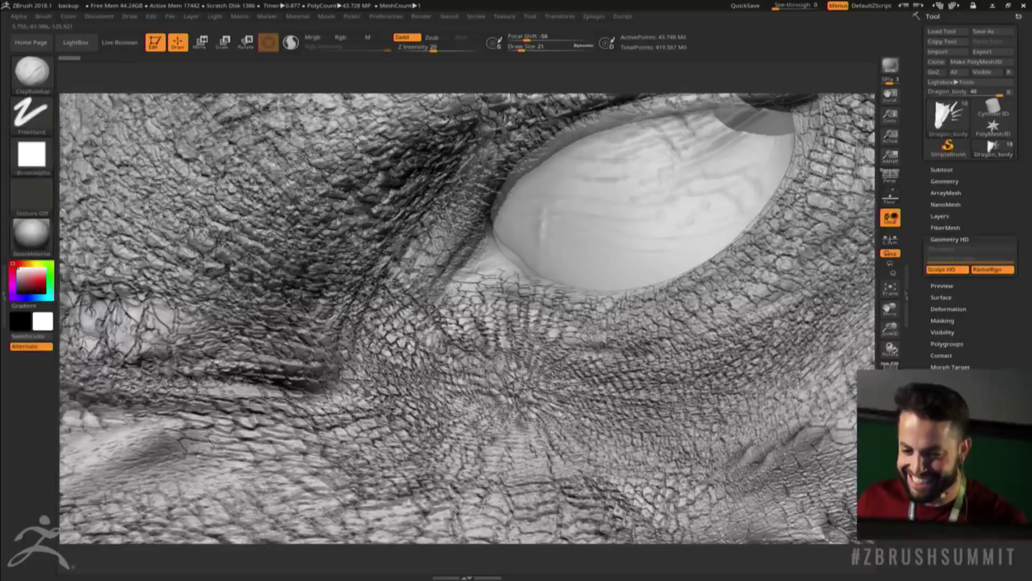
right_click_drag(607, 344, 611, 374, "ctrl")
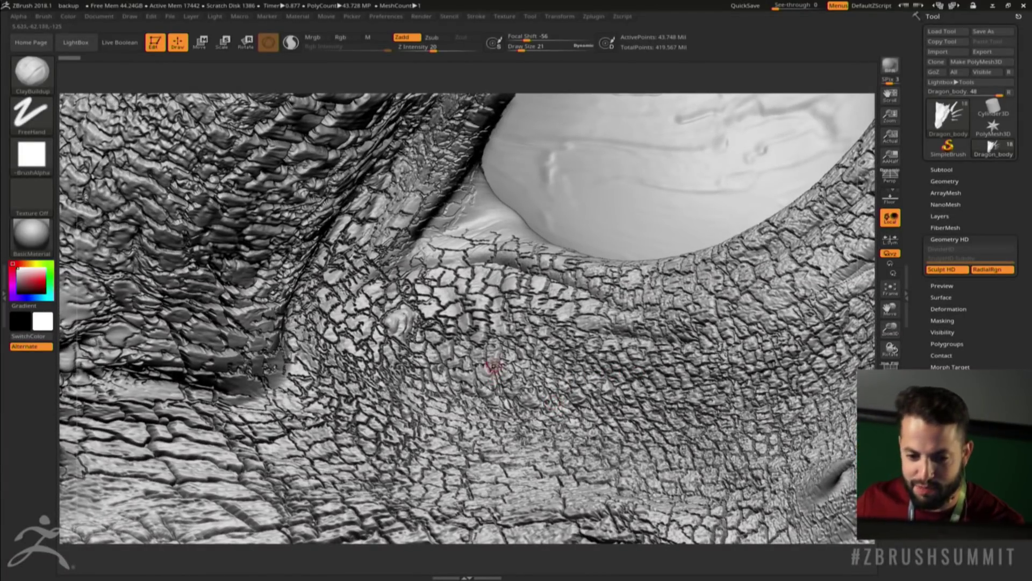
mouse_move(491, 369)
right_mouse_down("alt")
mouse_move(490, 398)
mouse_move(477, 398)
mouse_move(537, 387)
mouse_move(360, 373)
mouse_move(377, 358)
mouse_move(340, 357)
mouse_move(447, 395)
right_mouse_up("alt")
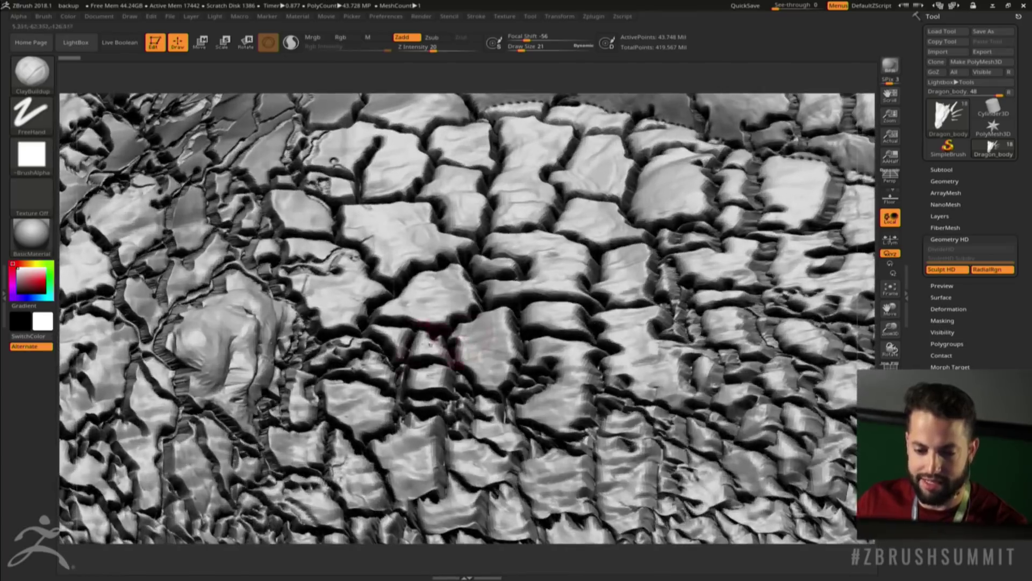
Set the draw size to 11 and sculpt small ClayBuildup strokes on the scales beside the bump below the eye
type("s11")
key("Return")
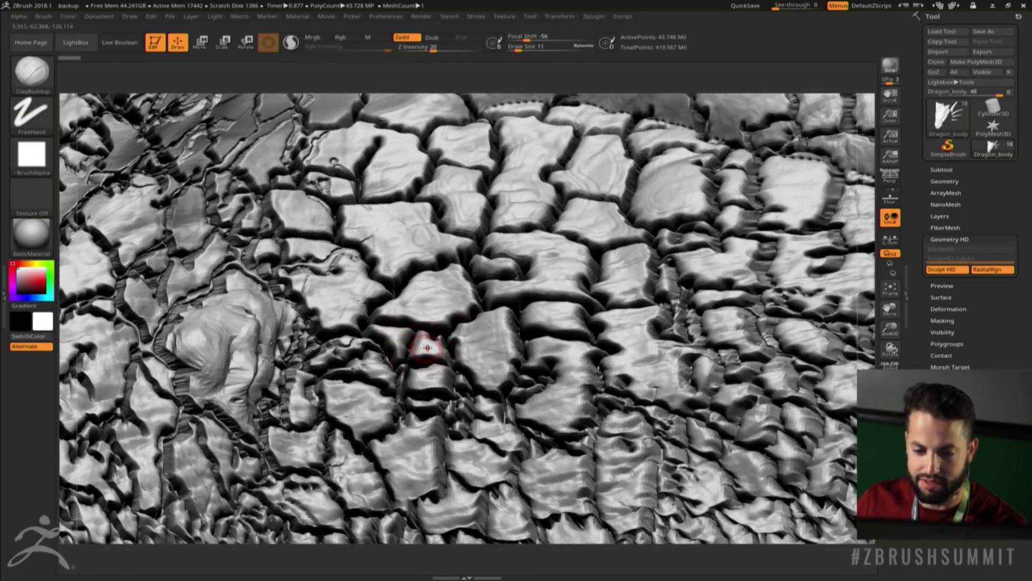
mouse_move(428, 347)
left_mouse_down()
mouse_move(415, 340)
mouse_move(428, 346)
left_mouse_up()
key("b")
right_click_drag(469, 292, 443, 339)
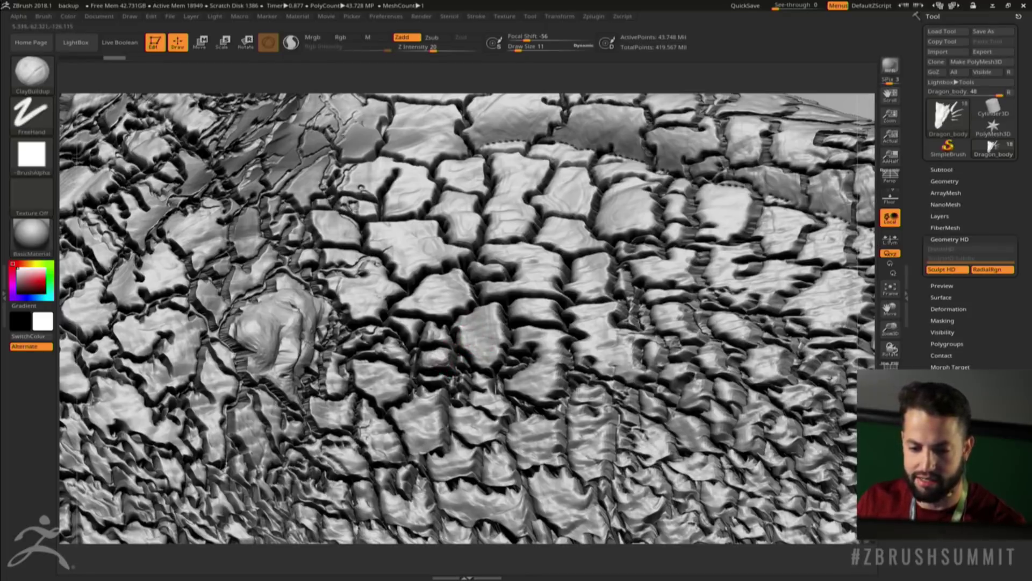
left_click_drag(444, 357, 454, 362)
Examine the detailed HD head from a distance and up close around the eye, snout and cheek
right_click_drag(540, 334, 537, 261, "ctrl")
right_click_drag(567, 356, 573, 389, "ctrl")
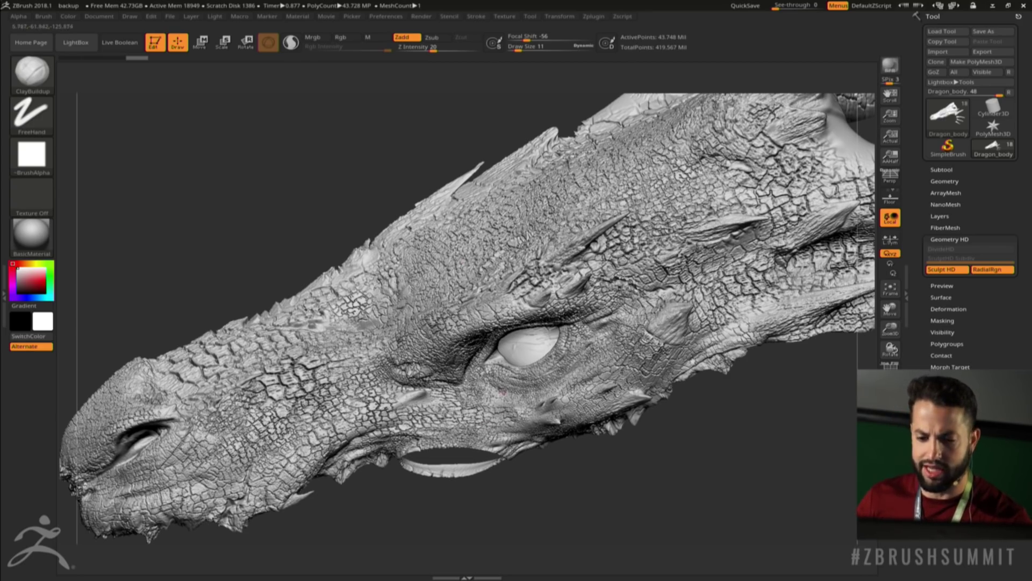
right_click_drag(553, 371, 594, 361, "alt")
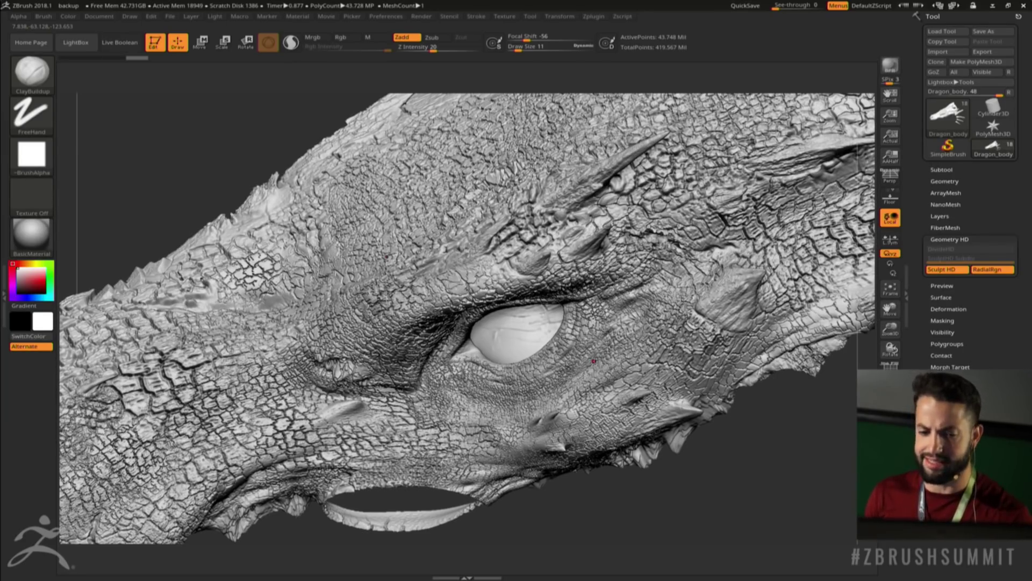
right_click_drag(452, 426, 491, 183, "alt")
right_click_drag(439, 374, 451, 490, "ctrl")
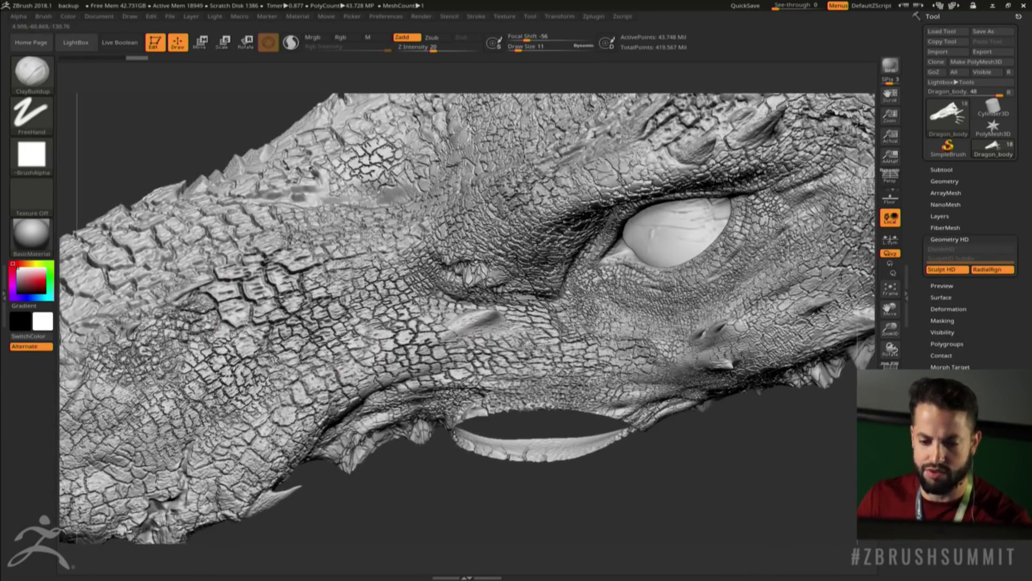
right_click_drag(476, 322, 320, 293, "alt")
right_click_drag(653, 478, 669, 448)
right_click_drag(769, 368, 579, 446, "alt")
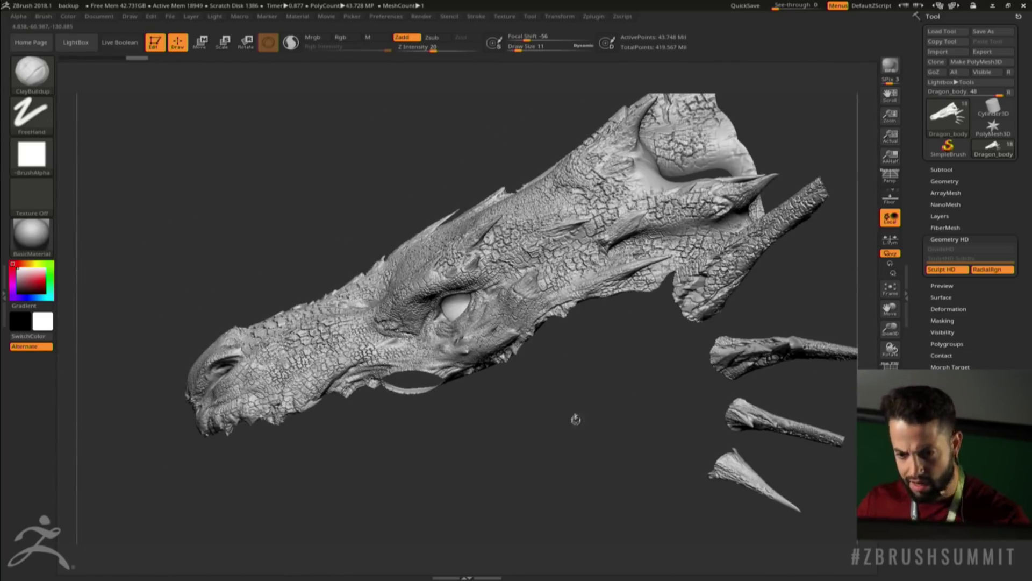
mouse_move(588, 362)
right_mouse_down()
mouse_move(599, 362)
mouse_move(590, 359)
right_mouse_up()
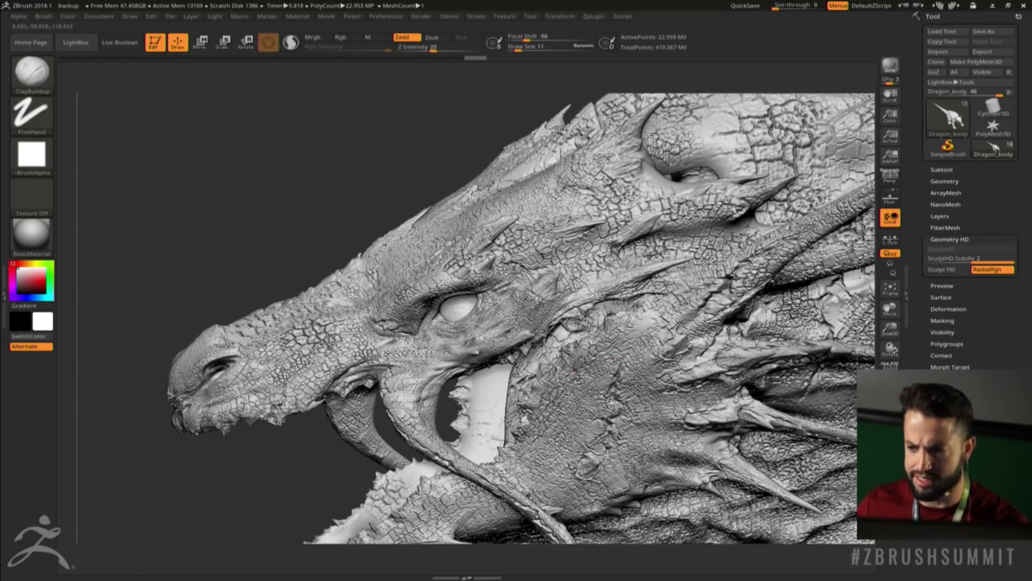
Select the cylinder subtool char_dragon_presentation and subdivide it four times
left_click(942, 170)
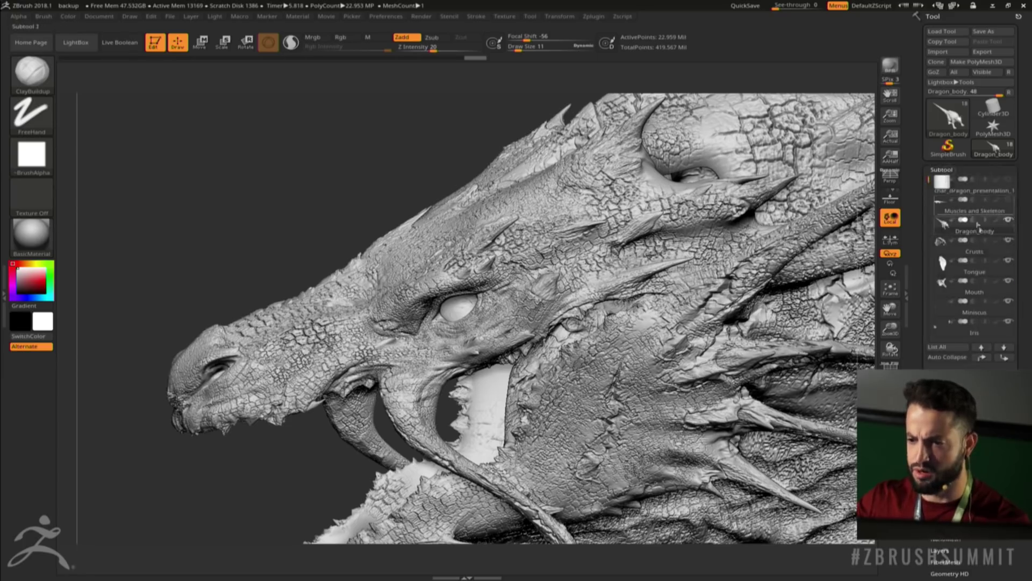
left_click(942, 184)
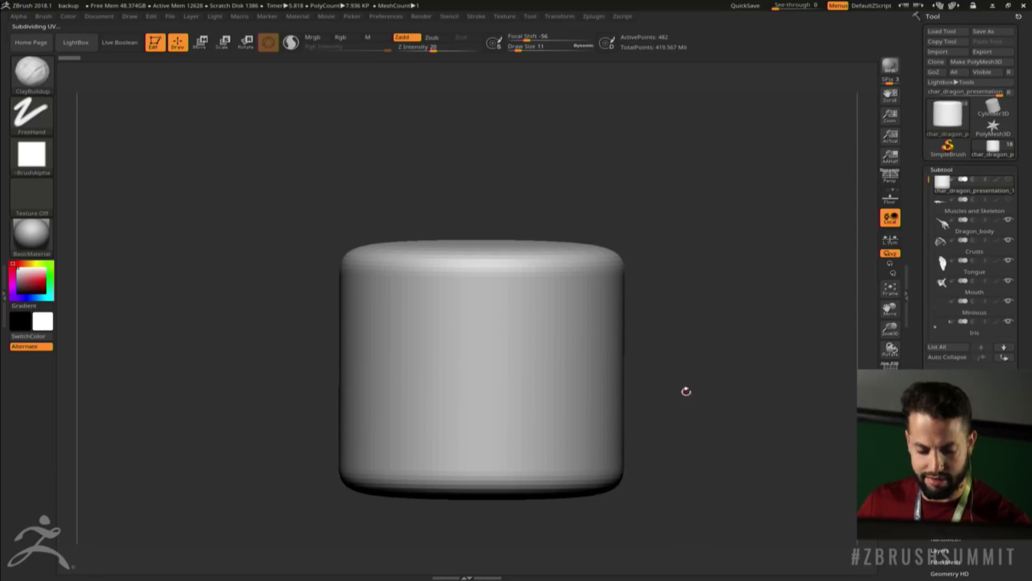
key("ctrl")
key("ctrl+d")
key("ctrl+d")
key("ctrl+d")
key("ctrl+d")
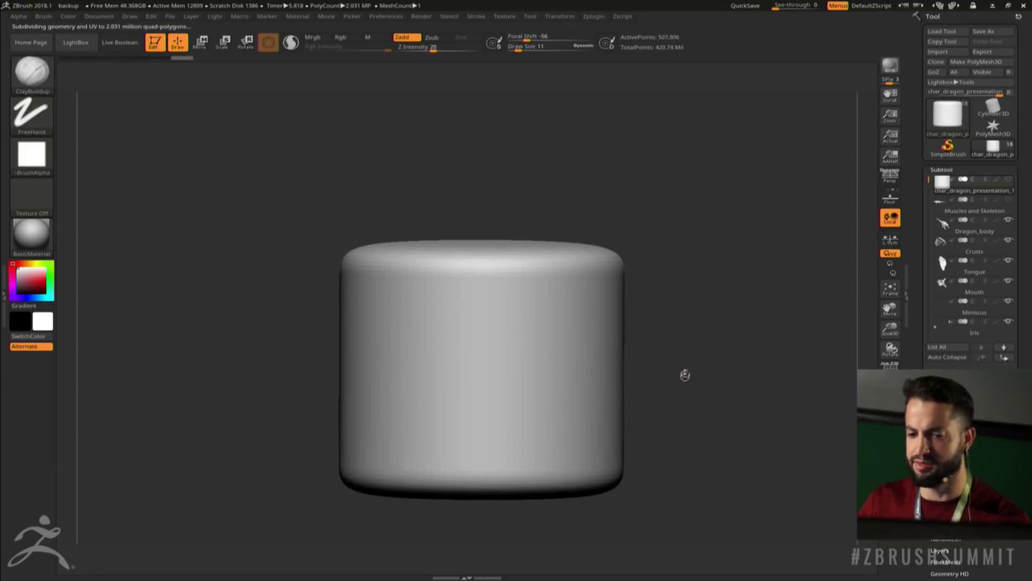
Import wood_burnt_alpha_002.psd as a texture from the edit folder inside tex/wood_burned
left_click_drag(686, 432, 723, 367, "alt")
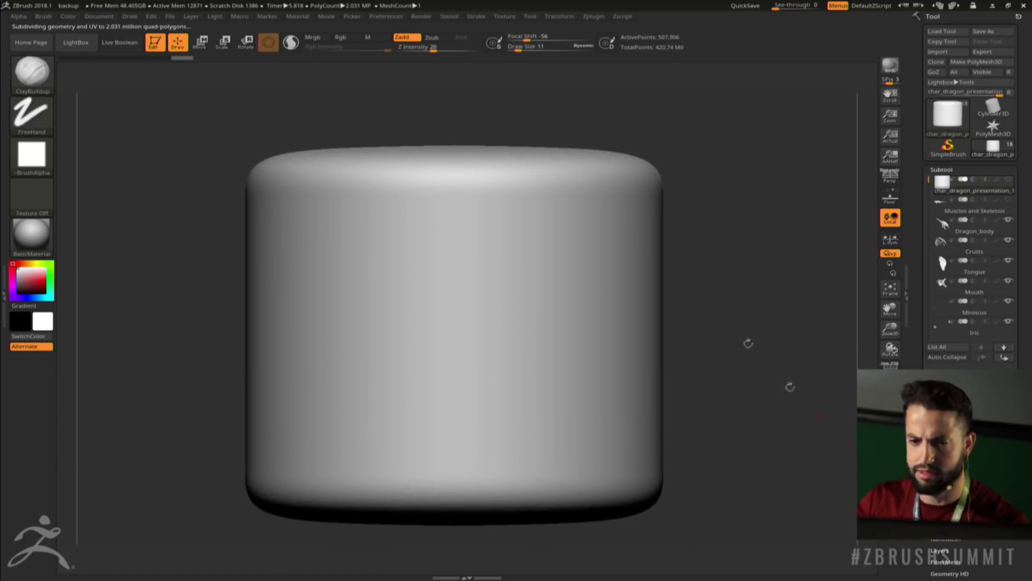
left_click(504, 17)
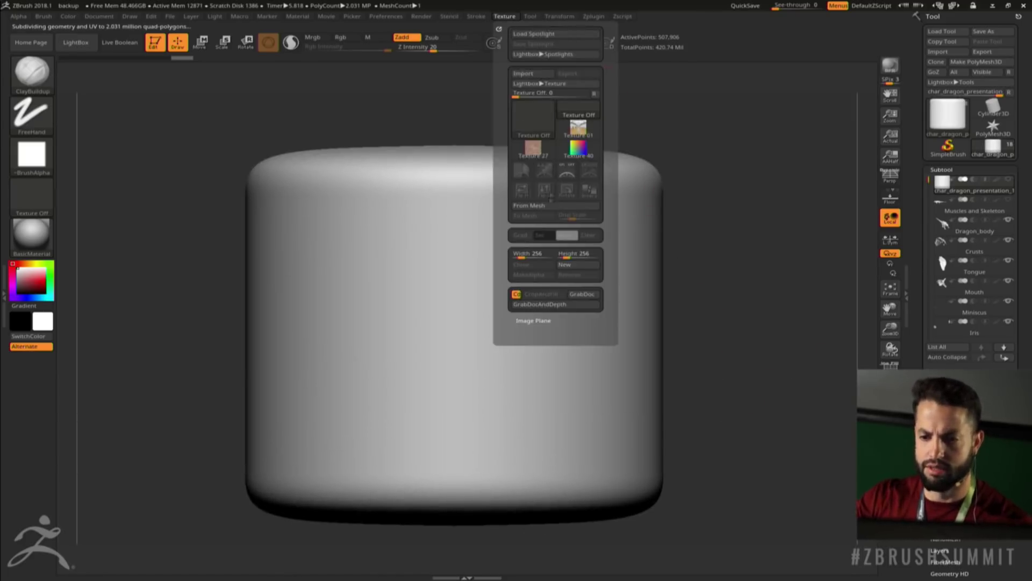
left_click(534, 125)
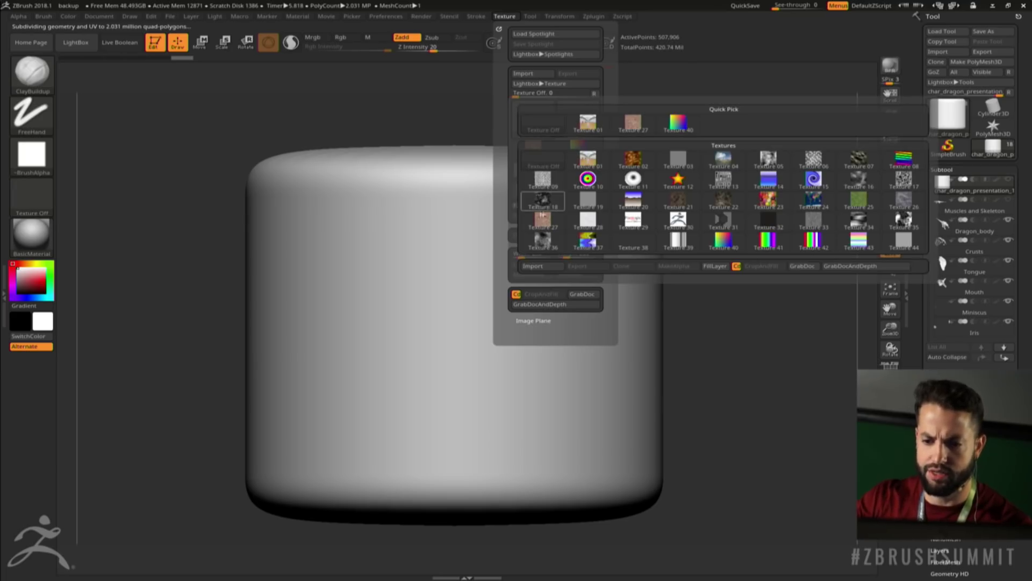
left_click(545, 265)
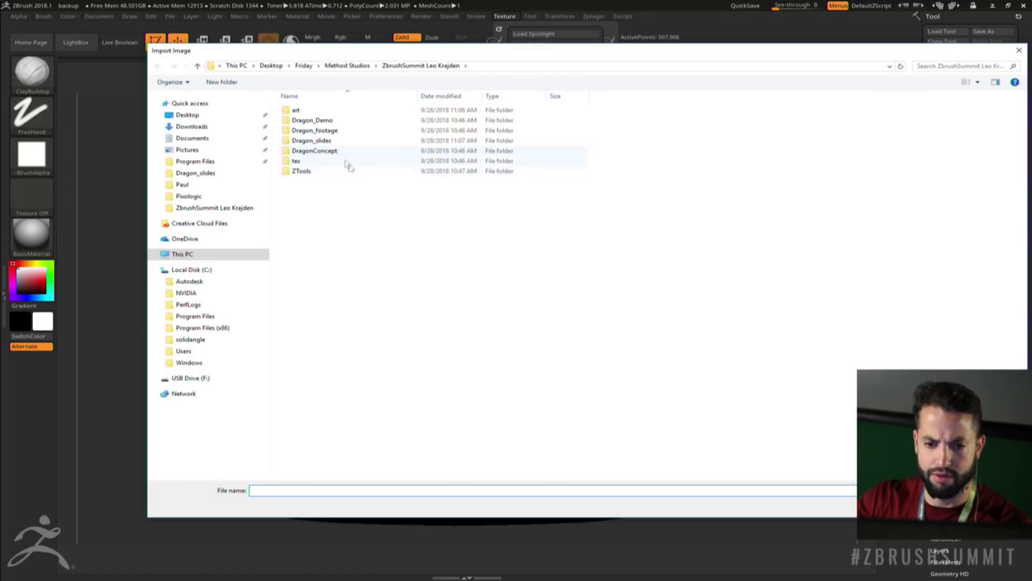
double_click(299, 162)
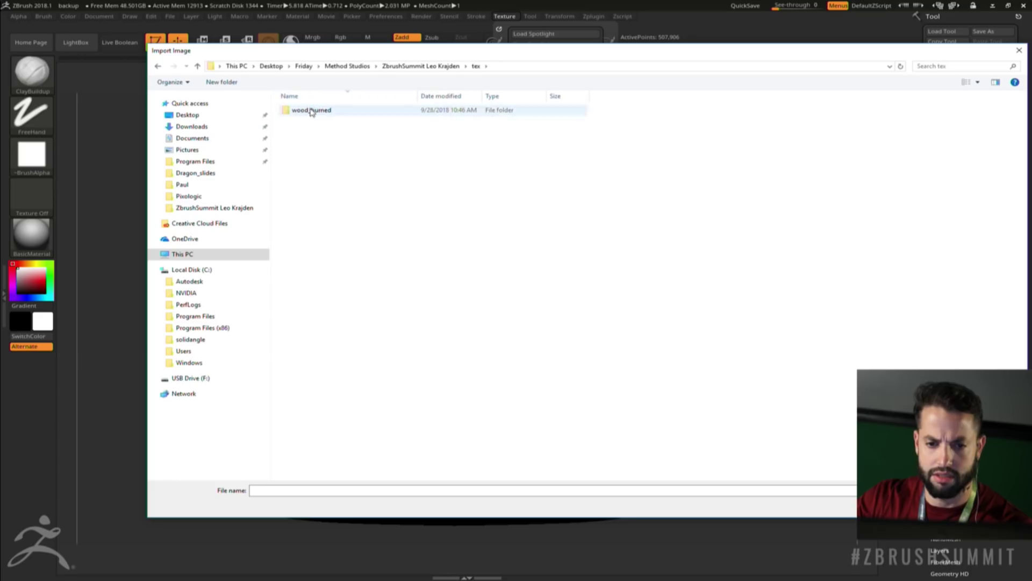
double_click(311, 109)
double_click(311, 111)
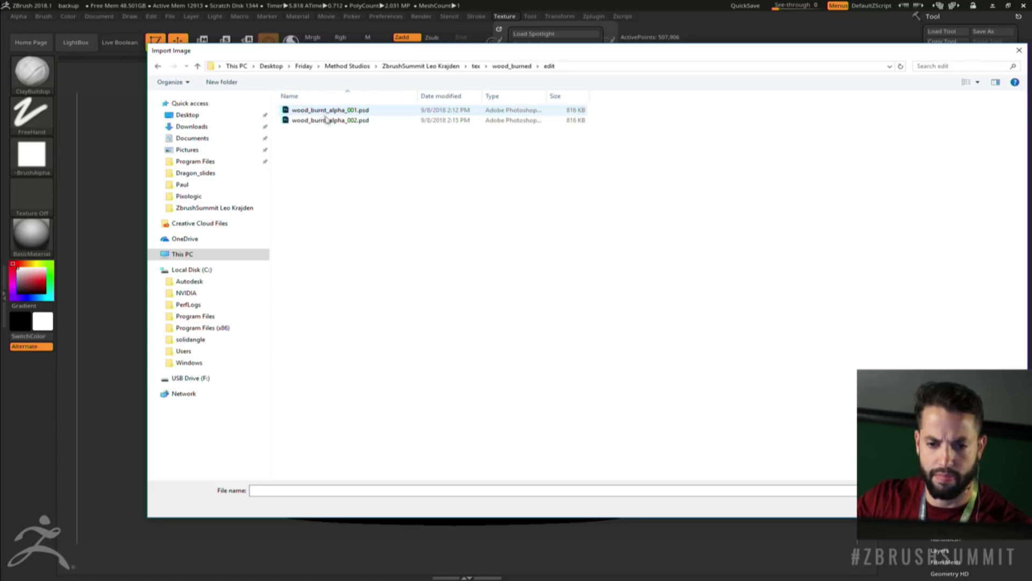
left_click(327, 120)
left_click(951, 506)
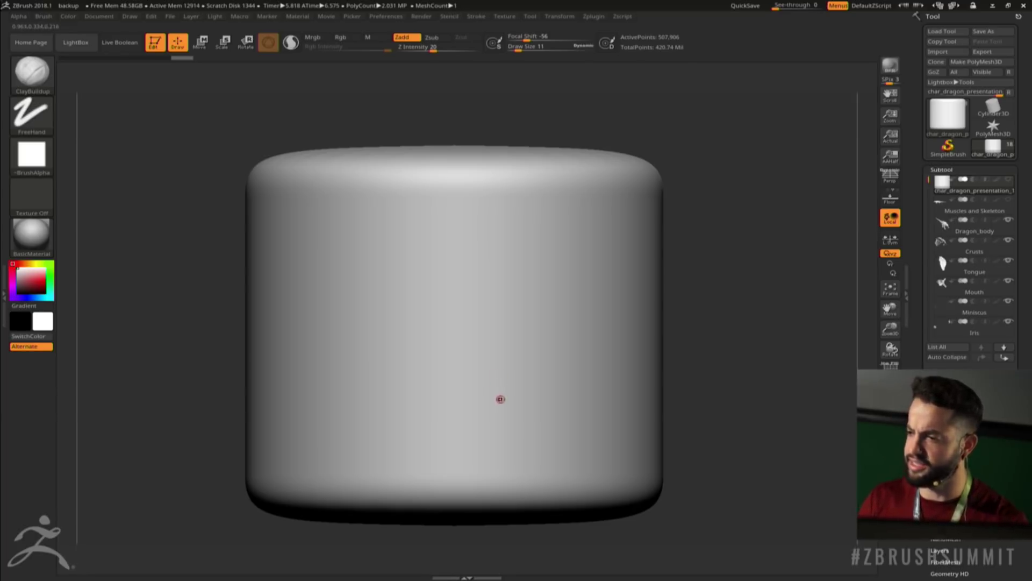
Set the brush draw size to 29
right_click_drag(552, 301, 570, 290)
key("s")
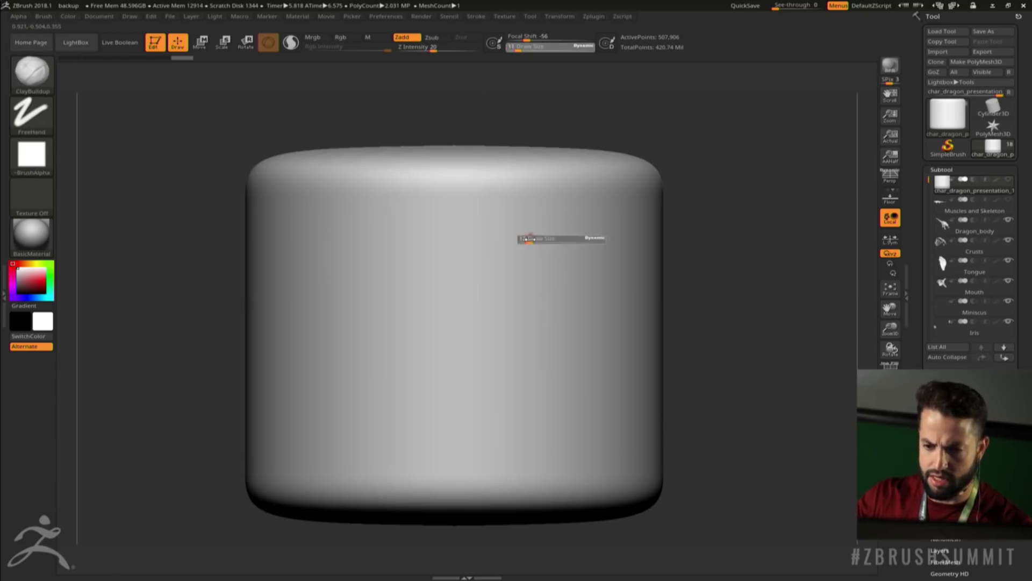
left_click_drag(529, 238, 535, 240)
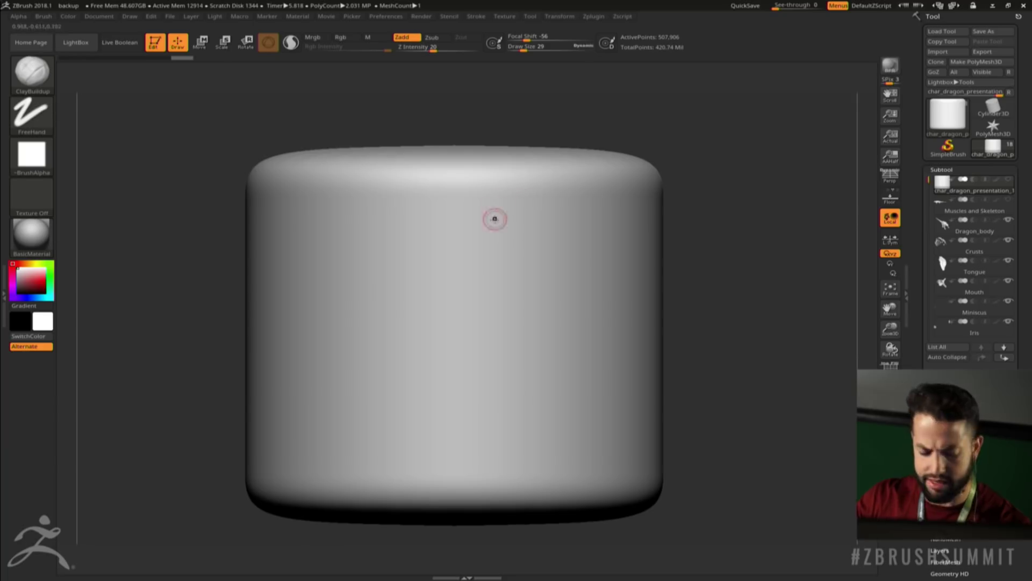
Make wood_burnt_alpha_002 the current texture and add it to Spotlight over the cylinder
right_click_drag(489, 219, 500, 269, "alt")
right_click_drag(404, 268, 394, 210, "alt")
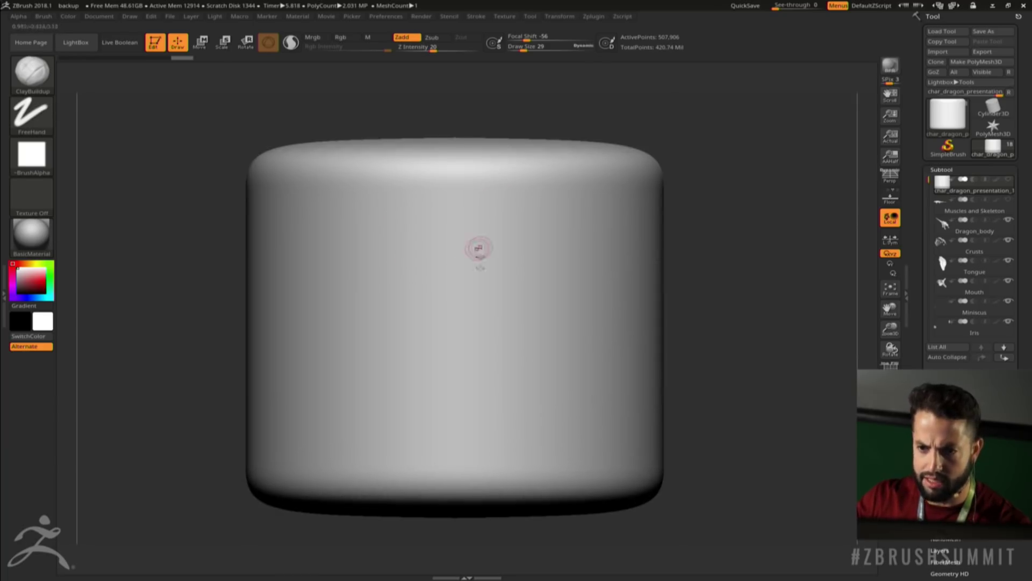
right_click_drag(453, 153, 459, 223, "alt")
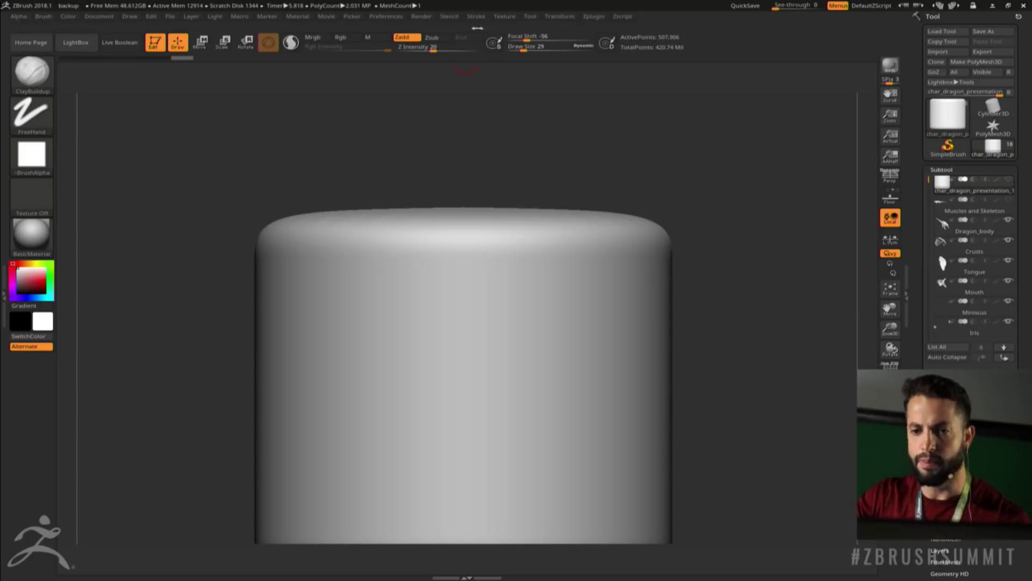
right_click_drag(443, 168, 438, 117, "alt")
left_click(506, 17)
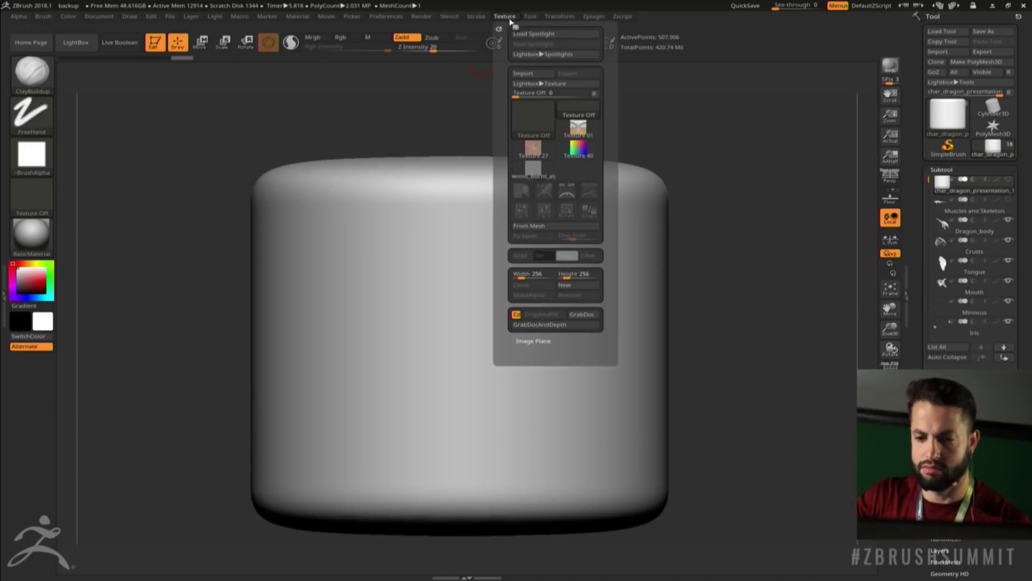
left_click(535, 170)
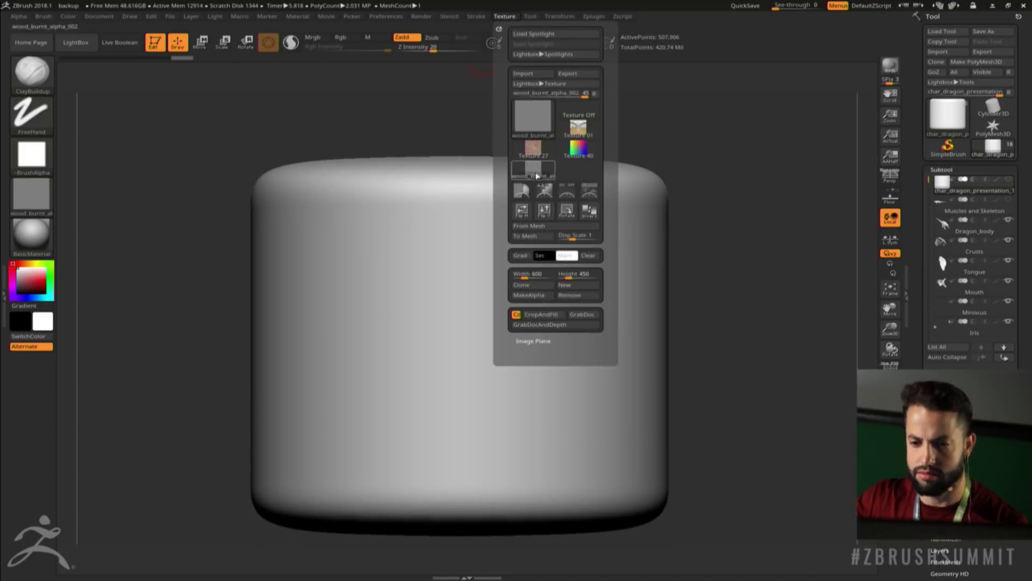
left_click(588, 200)
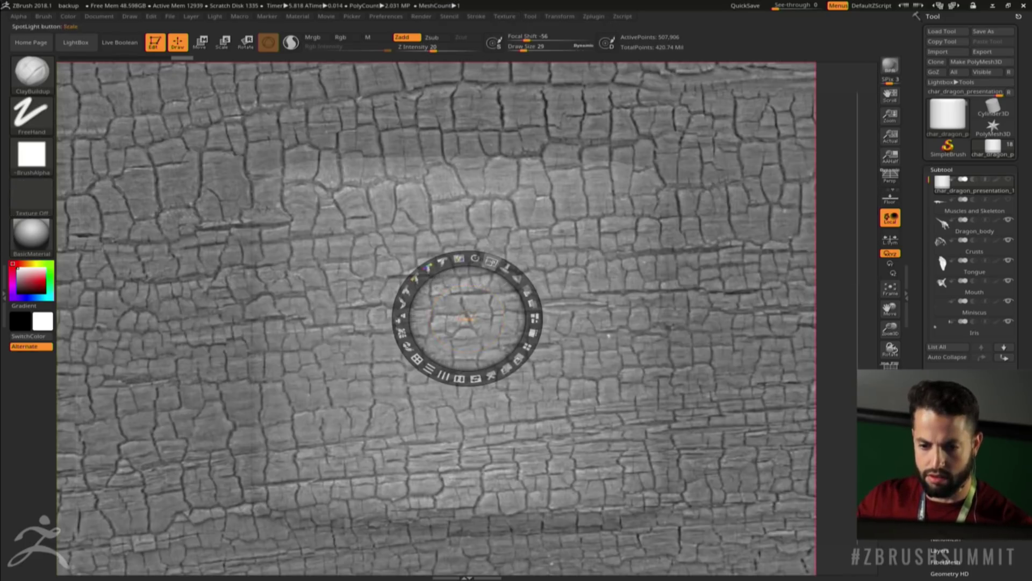
Scale the Spotlight wood image down to fit within the cylinder's front and reposition it over the surface
left_click_drag(491, 262, 458, 258)
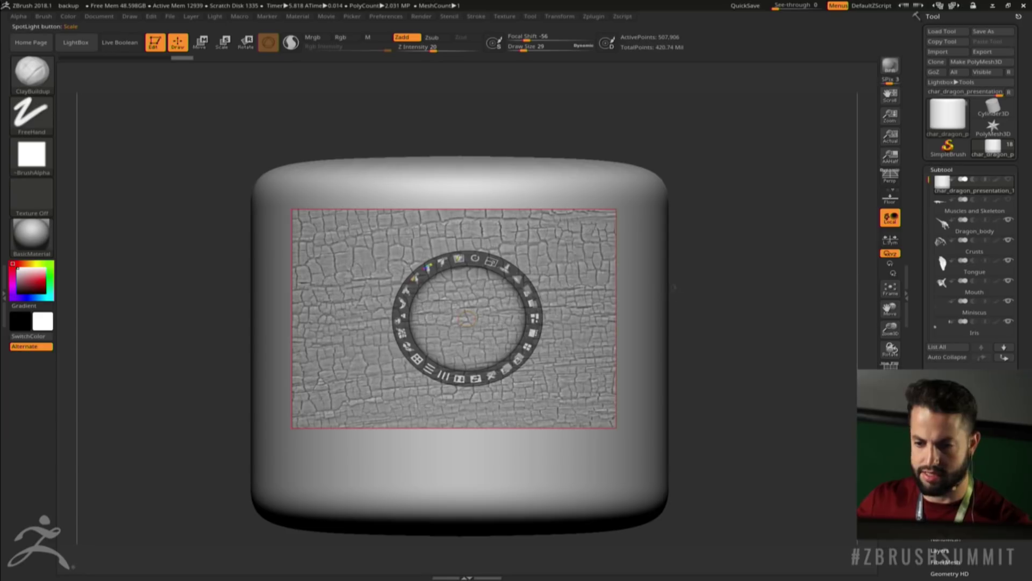
left_click_drag(467, 318, 742, 292)
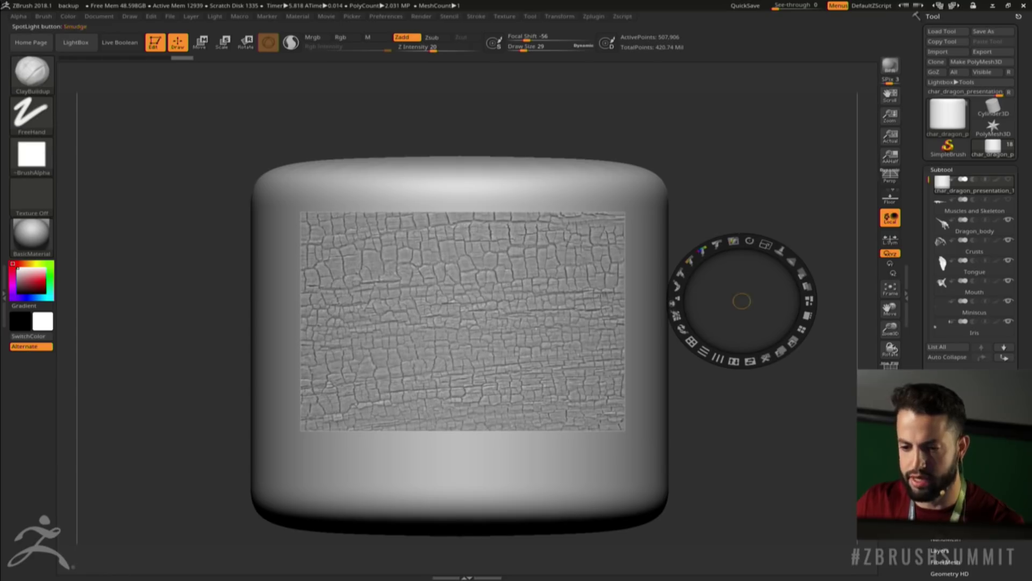
left_click_drag(734, 299, 605, 293)
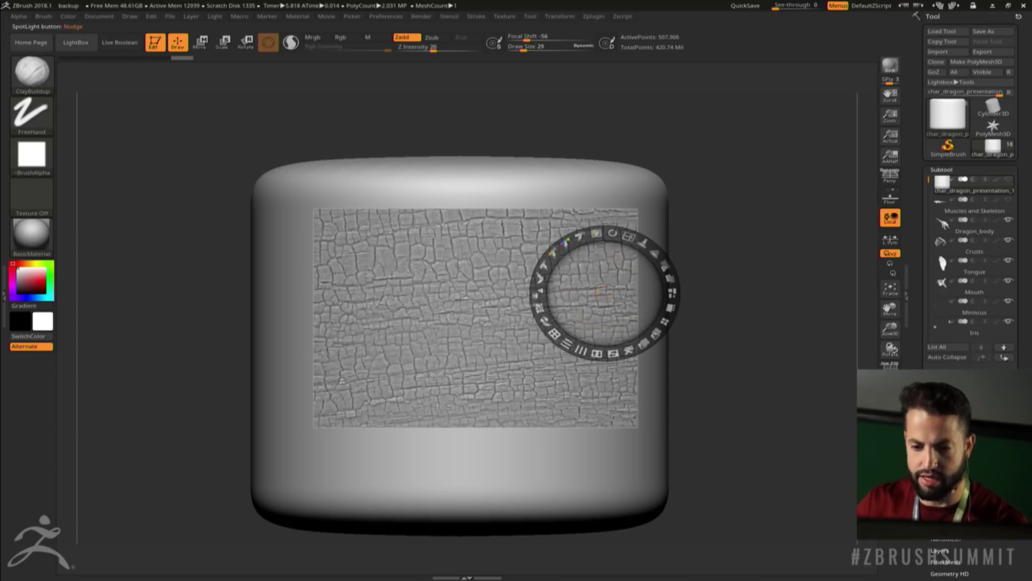
Set the draw size to 558, activate Spotlight's Nudge function and move its dial clear of the wood image
key("s")
left_click_drag(422, 334, 500, 334)
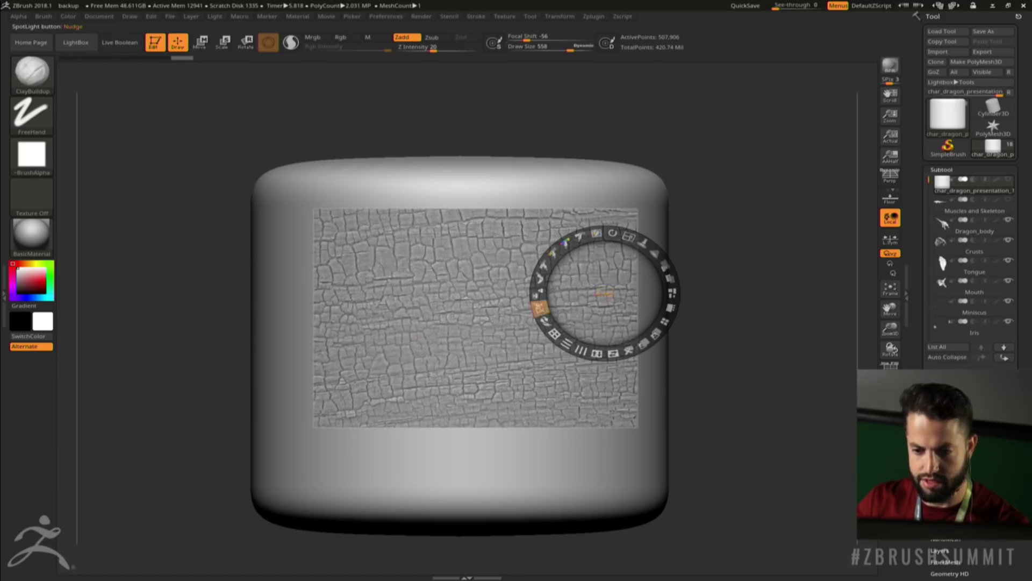
left_click_drag(491, 340, 492, 333)
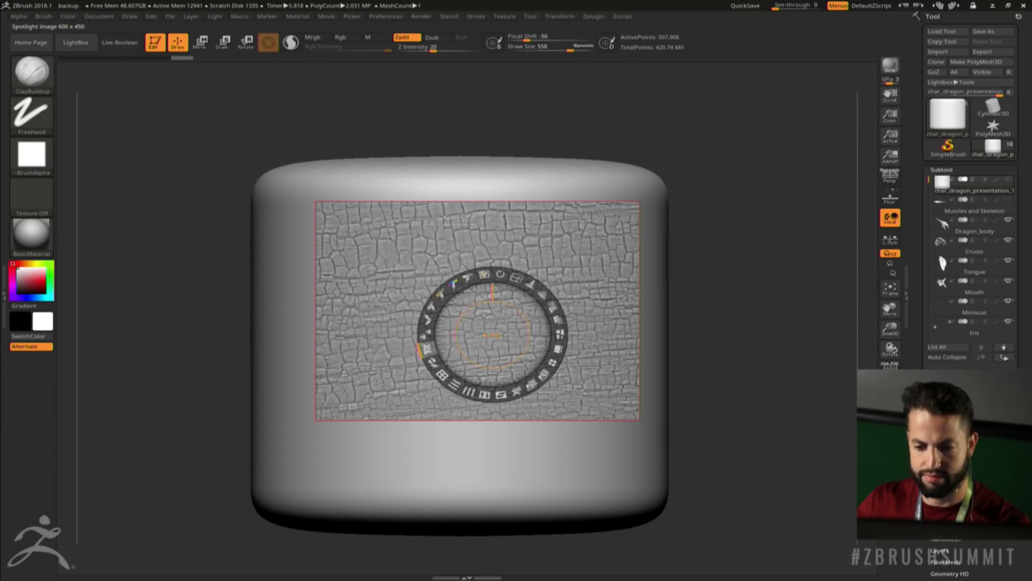
left_click_drag(493, 335, 794, 286)
Set the draw size to 244, warp the cracked wood image with curved Nudge strokes and leave Spotlight edit mode
key("s")
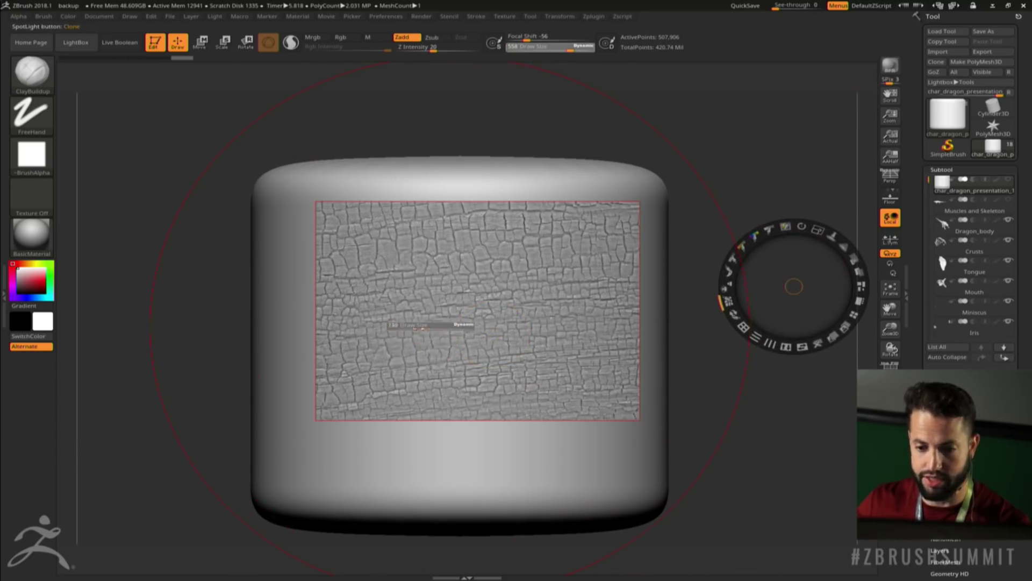
mouse_move(422, 328)
left_mouse_down()
mouse_move(403, 334)
mouse_move(458, 323)
left_mouse_up()
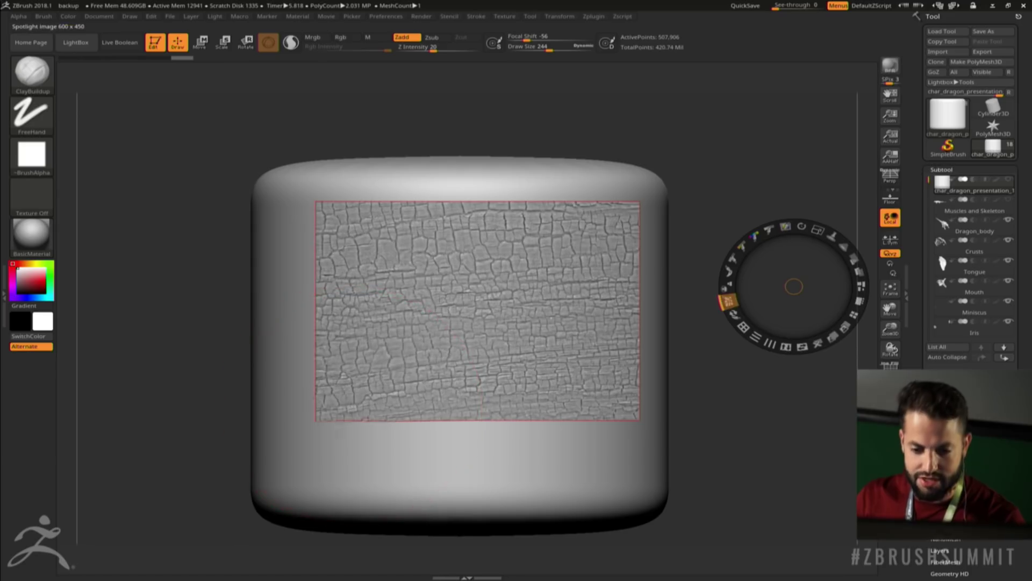
mouse_move(436, 475)
left_mouse_down()
mouse_move(430, 342)
mouse_move(408, 309)
mouse_move(357, 304)
mouse_move(366, 323)
mouse_move(450, 333)
mouse_move(478, 387)
mouse_move(473, 398)
mouse_move(486, 368)
mouse_move(519, 356)
left_mouse_up()
mouse_move(551, 261)
left_mouse_down()
mouse_move(577, 289)
mouse_move(597, 370)
left_mouse_up()
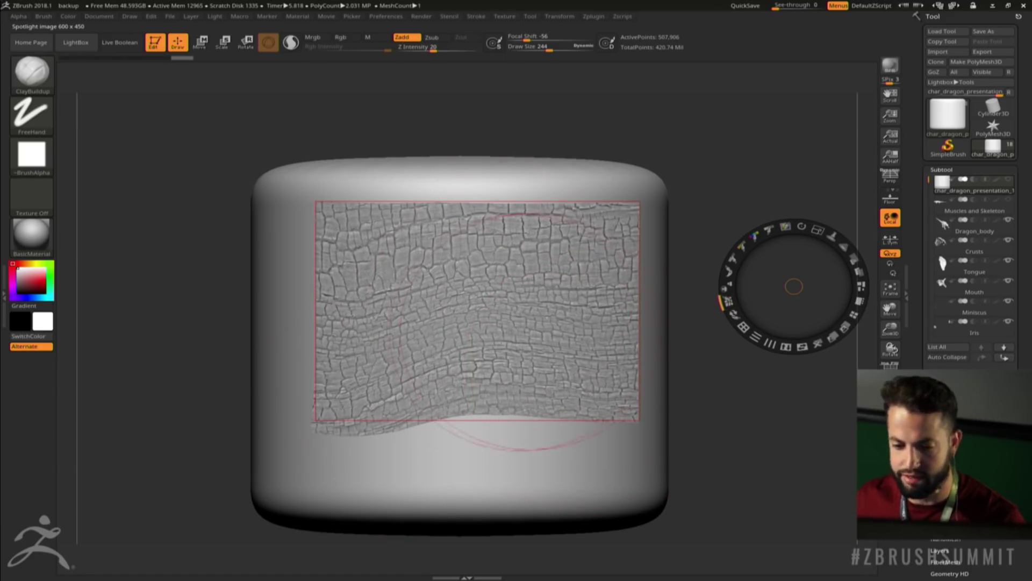
key("z")
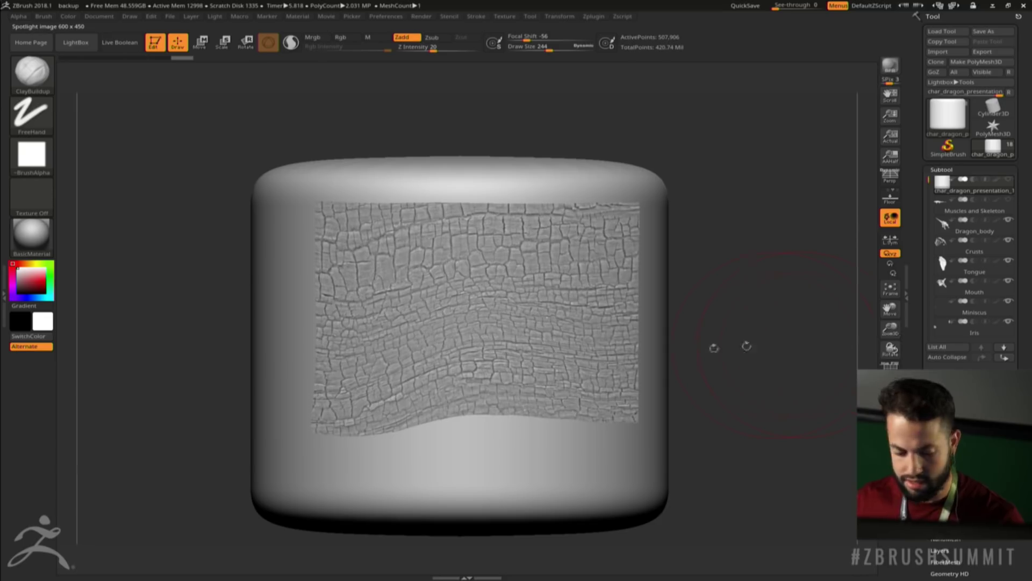
Set the draw size to 76 and switch to the Standard brush for projecting the wood image
key("s")
left_click_drag(414, 341, 396, 343)
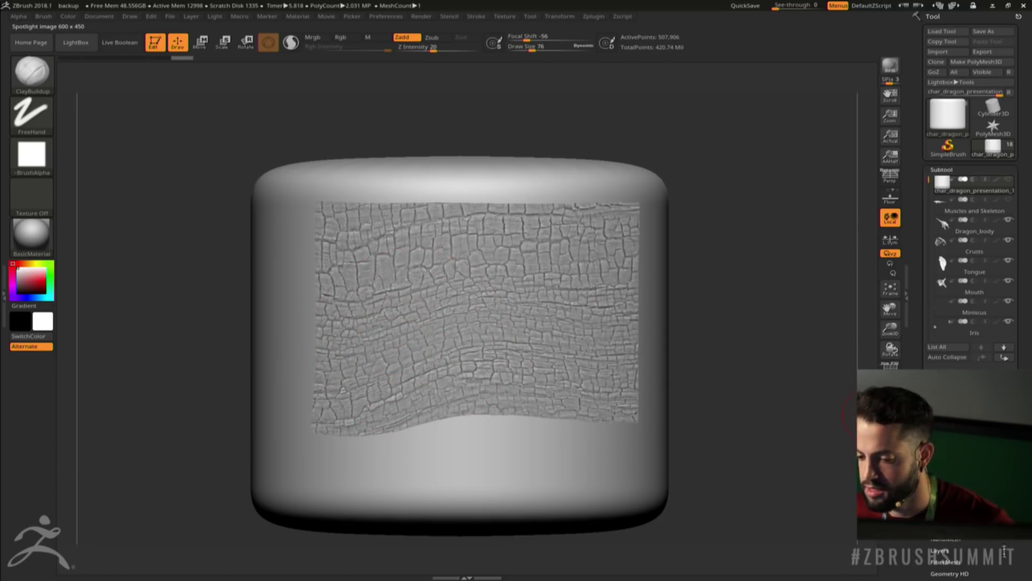
mouse_move(1004, 551)
left_mouse_down()
mouse_move(1004, 163)
mouse_move(982, 253)
left_mouse_up()
key("b")
key("s")
key("t")
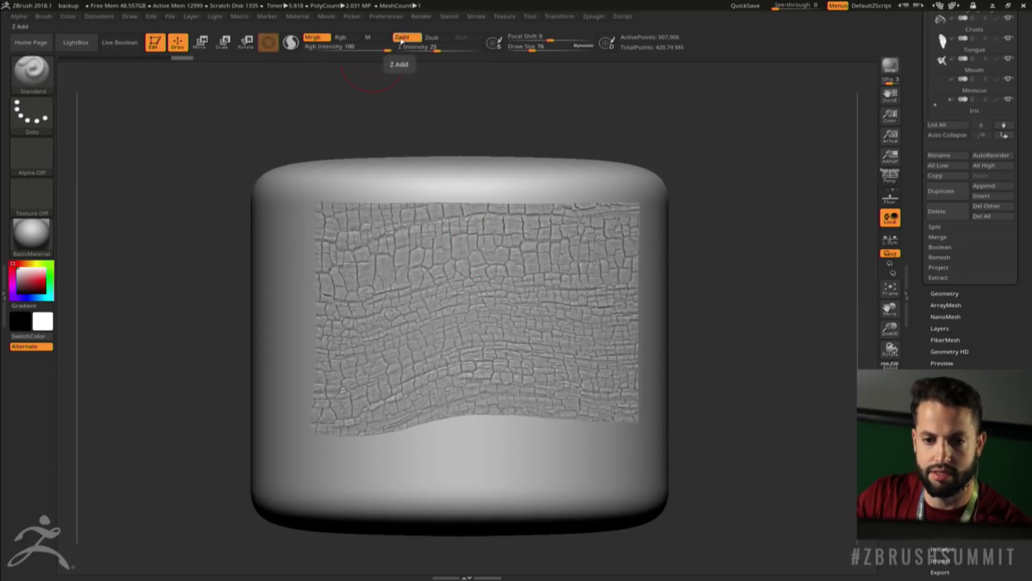
Limit the Standard brush to Rgb, set the draw size to 126 and paint the cracked wood image onto the cylinder's front
left_click(341, 37)
left_click(402, 37)
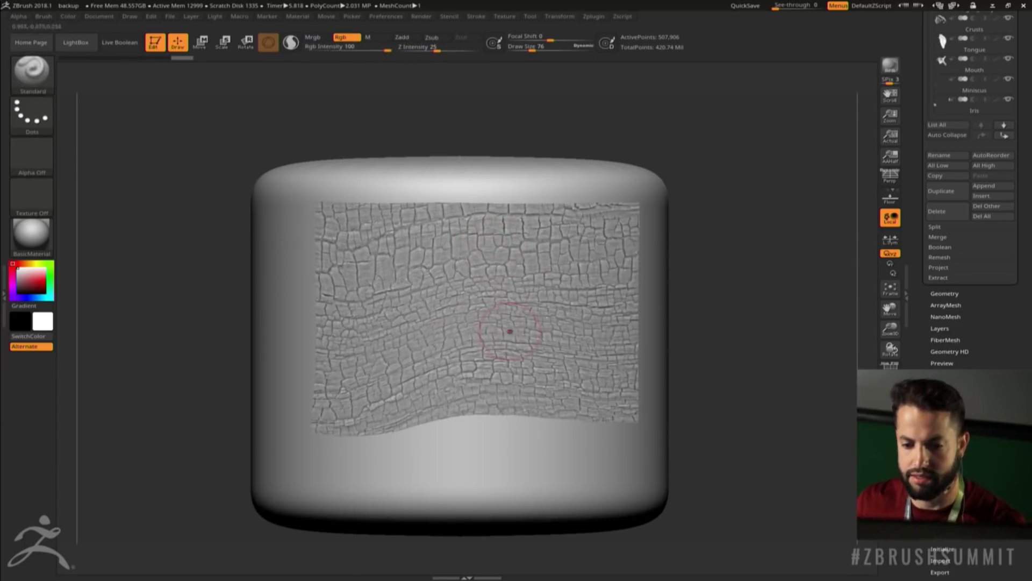
key("s")
left_click_drag(499, 319, 504, 326)
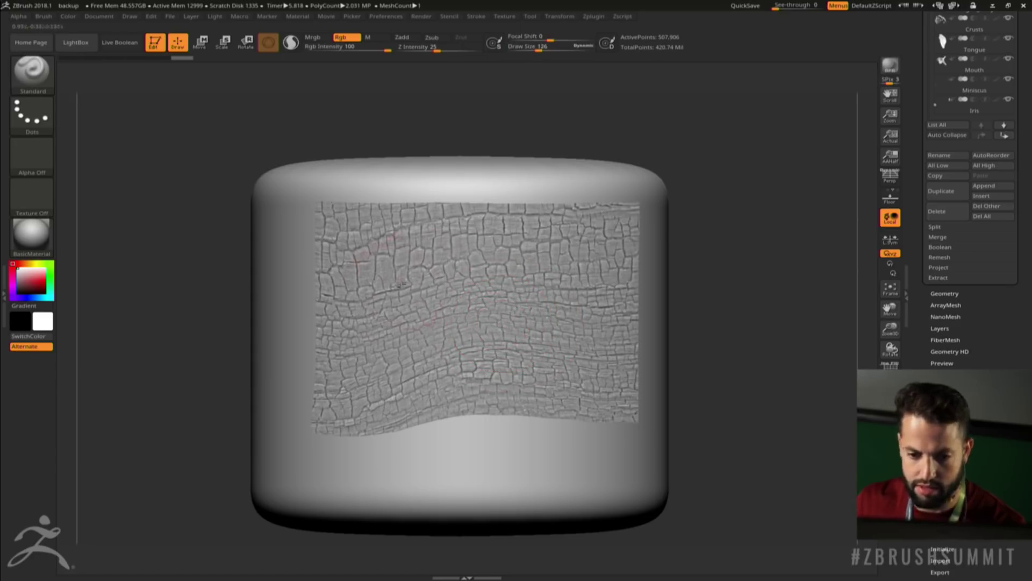
mouse_move(373, 288)
left_mouse_down()
mouse_move(379, 338)
mouse_move(503, 351)
mouse_move(519, 371)
mouse_move(416, 394)
left_mouse_up()
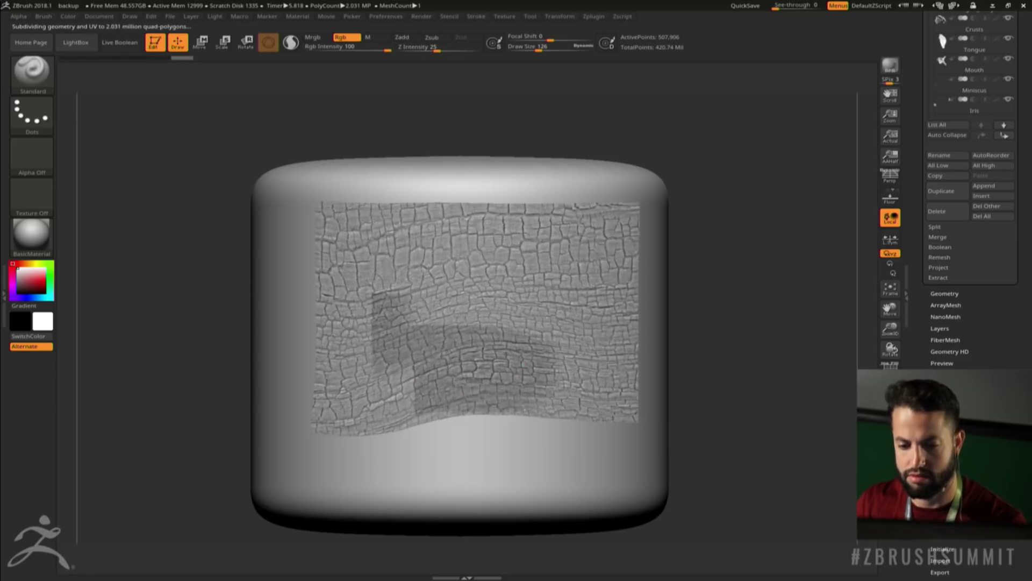
mouse_move(431, 332)
left_mouse_down()
mouse_move(423, 303)
mouse_move(452, 289)
mouse_move(417, 307)
left_mouse_up()
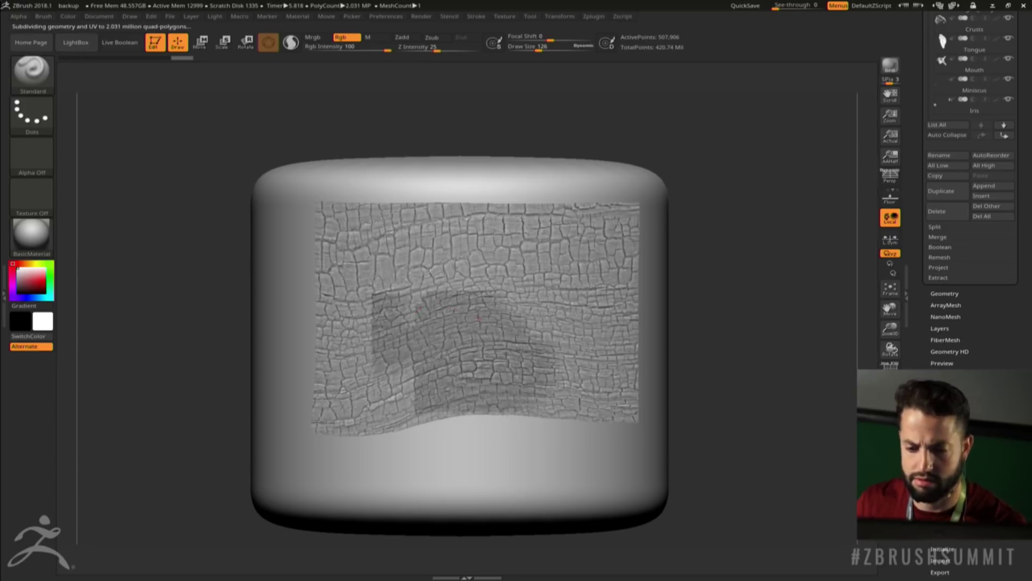
mouse_move(510, 331)
left_mouse_down()
mouse_move(549, 328)
mouse_move(500, 294)
left_mouse_up()
left_click_drag(419, 311, 440, 280)
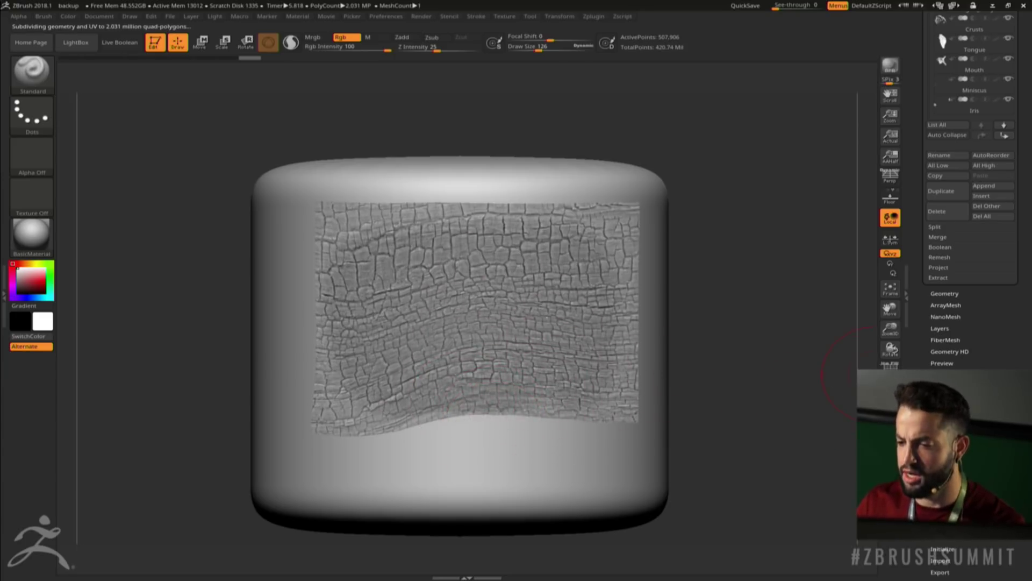
Expand the cylinder's Texture Map settings and turn off the Spotlight image overlay
left_click_drag(978, 404, 973, 375)
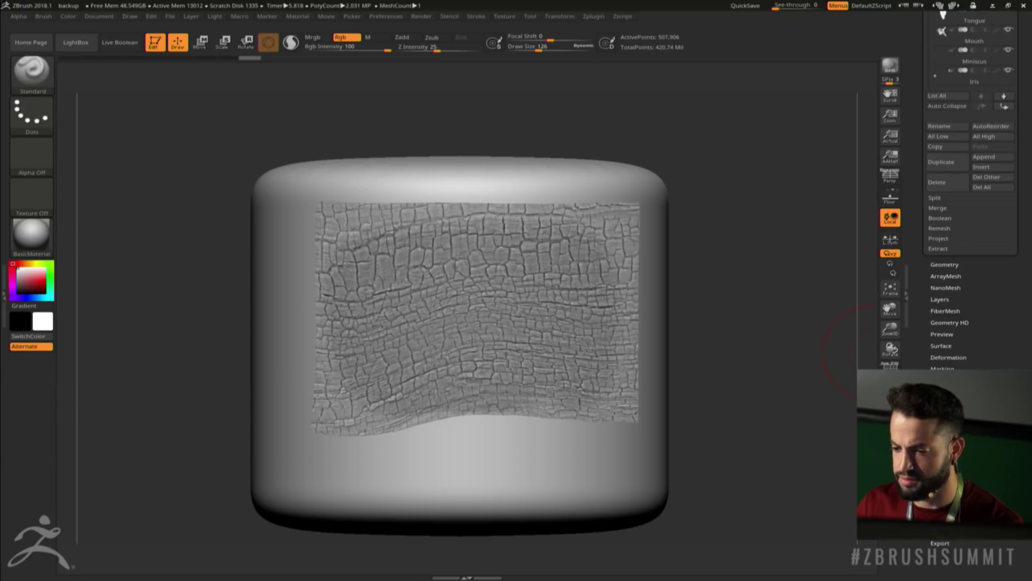
left_click(948, 450)
key("shift+z")
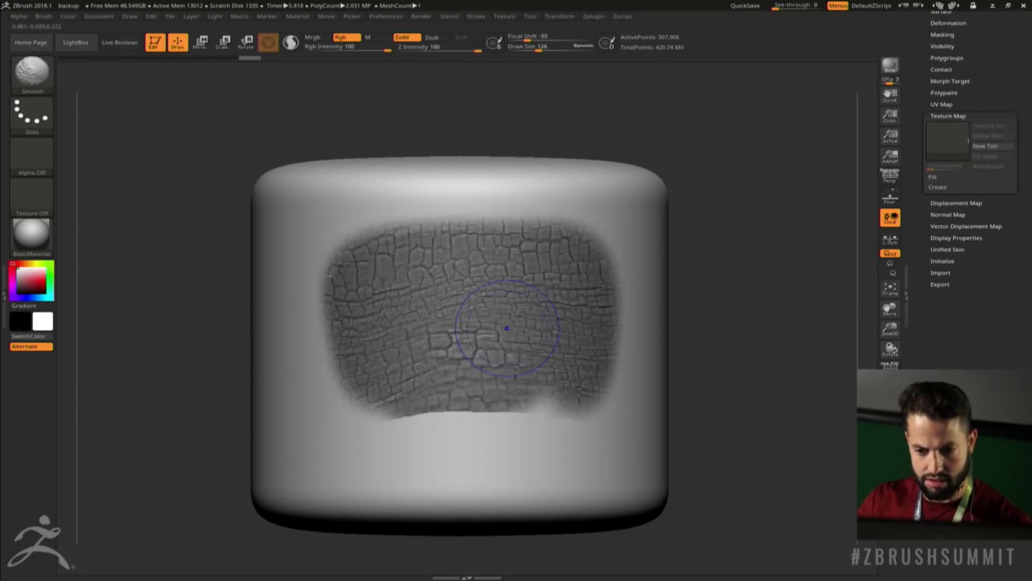
Mask the cylinder by the intensity of its painted wood texture and hide the mask display
mouse_move(754, 346)
left_mouse_down()
mouse_move(753, 371)
mouse_move(772, 325)
left_mouse_up()
scroll(967, 193, "up", 5)
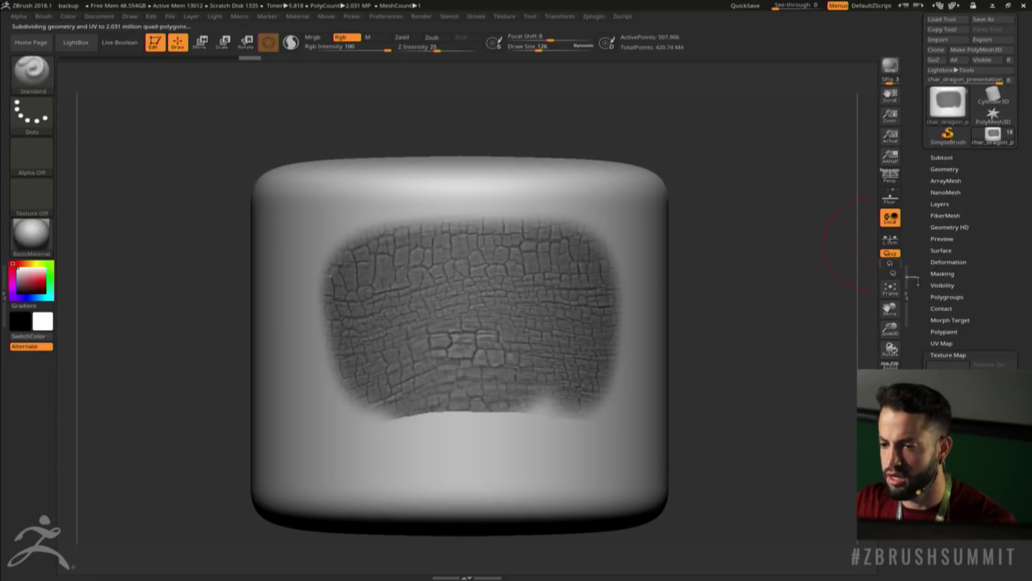
left_click(950, 274)
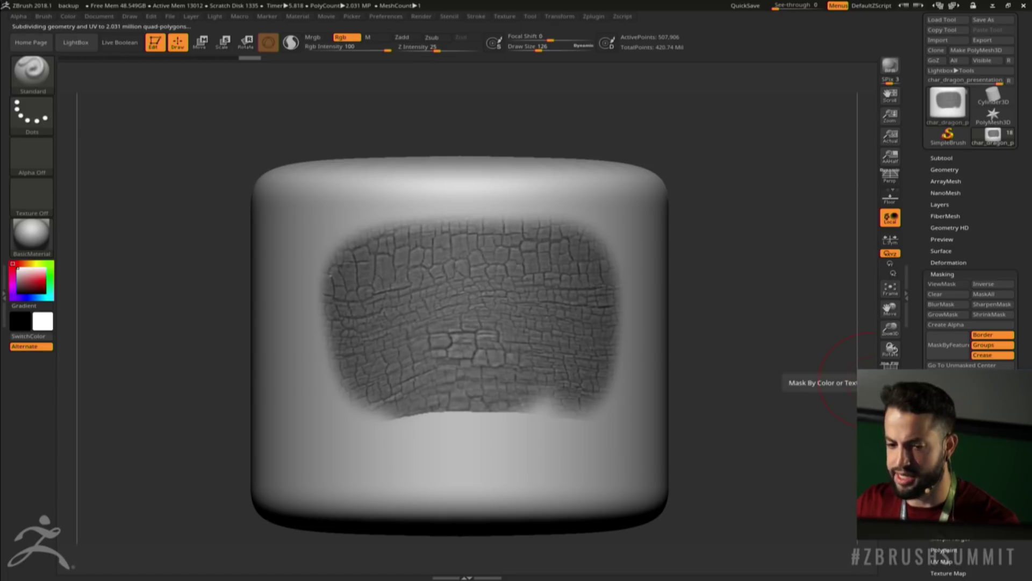
key("ctrl+h")
key("ctrl")
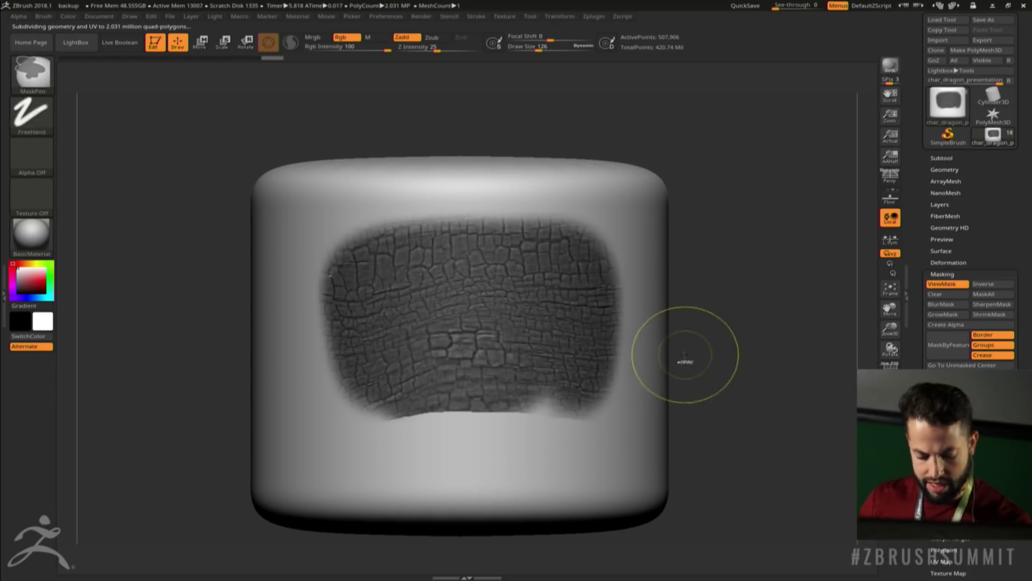
key("ctrl+h")
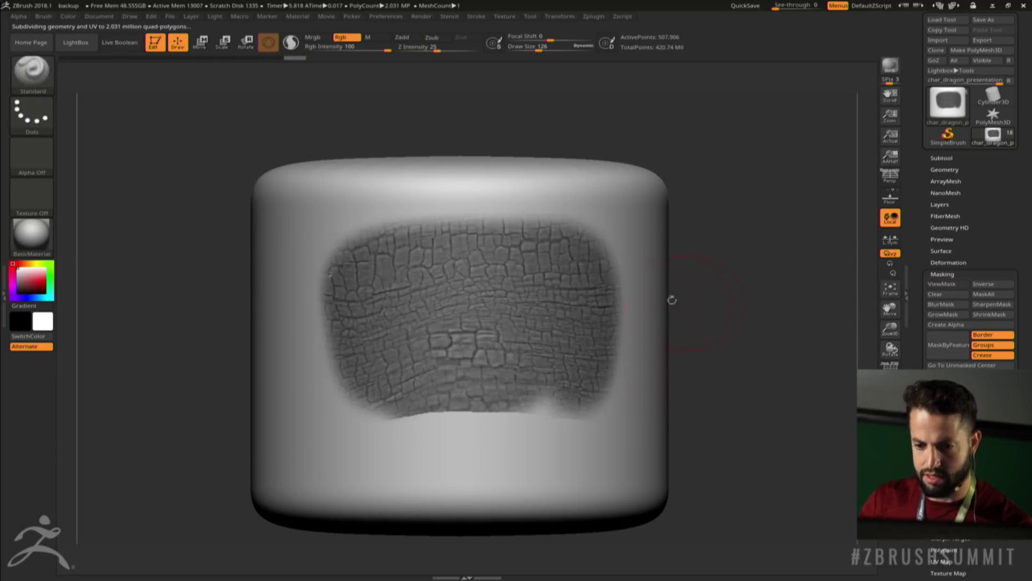
Hide and restore the painted wood texture to compare it with the plain cylinder surface
left_click_drag(682, 303, 726, 353)
key("ctrl+z")
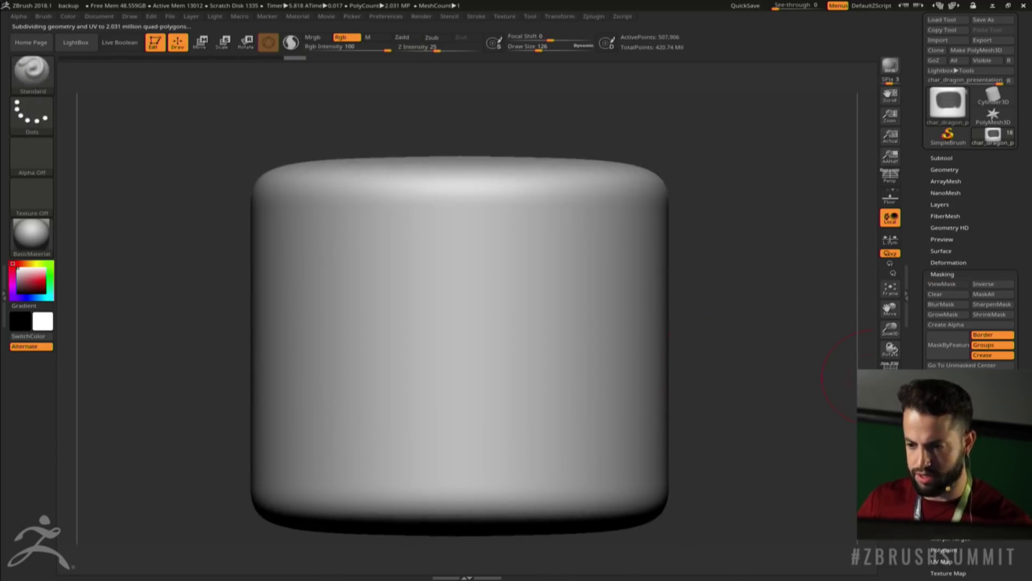
key("ctrl+shift+z")
key("ctrl+z")
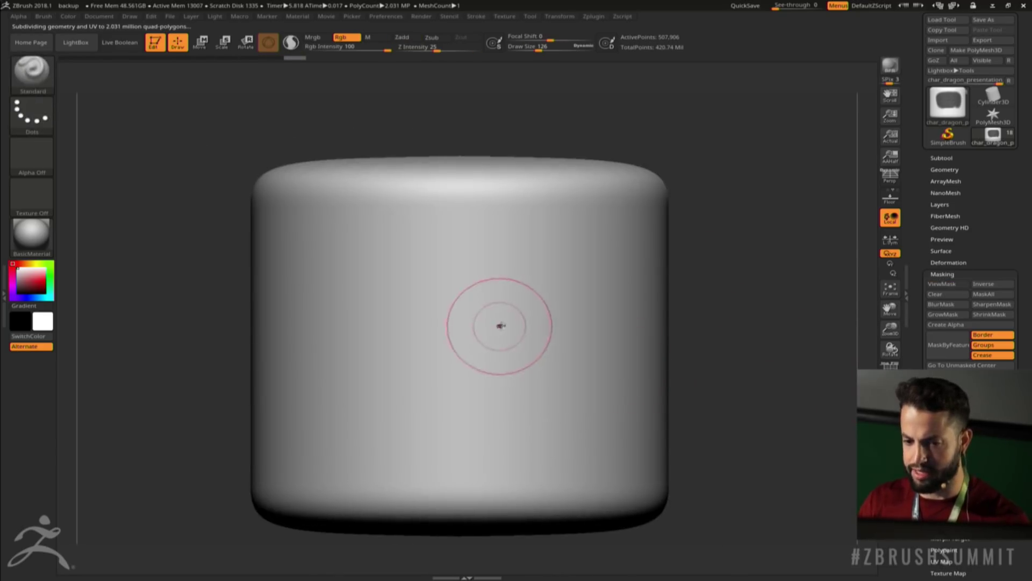
key("ctrl+shift+z")
Switch to the Displace brush and expand the alpha's Modify options
key("b")
key("d")
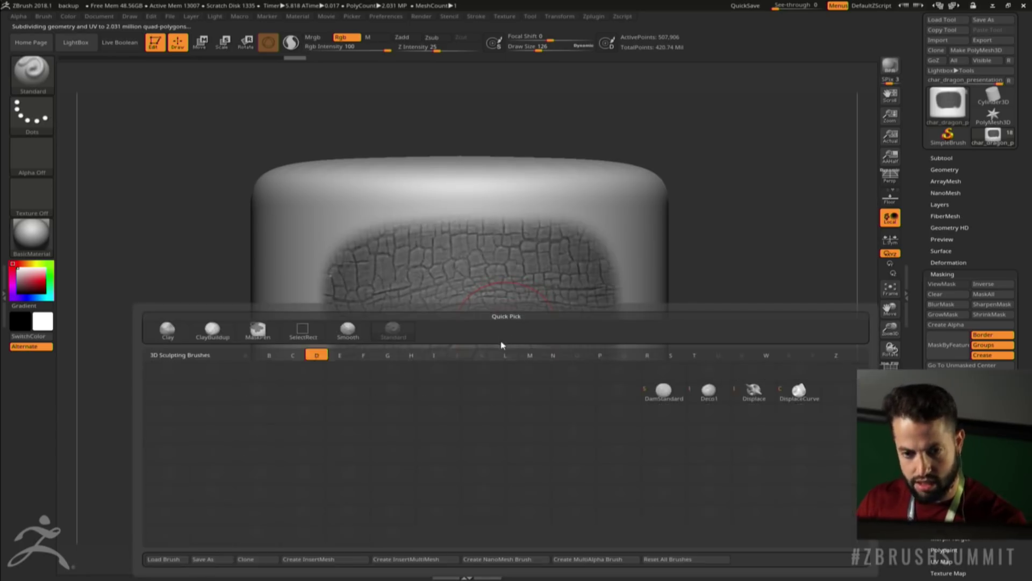
key("p")
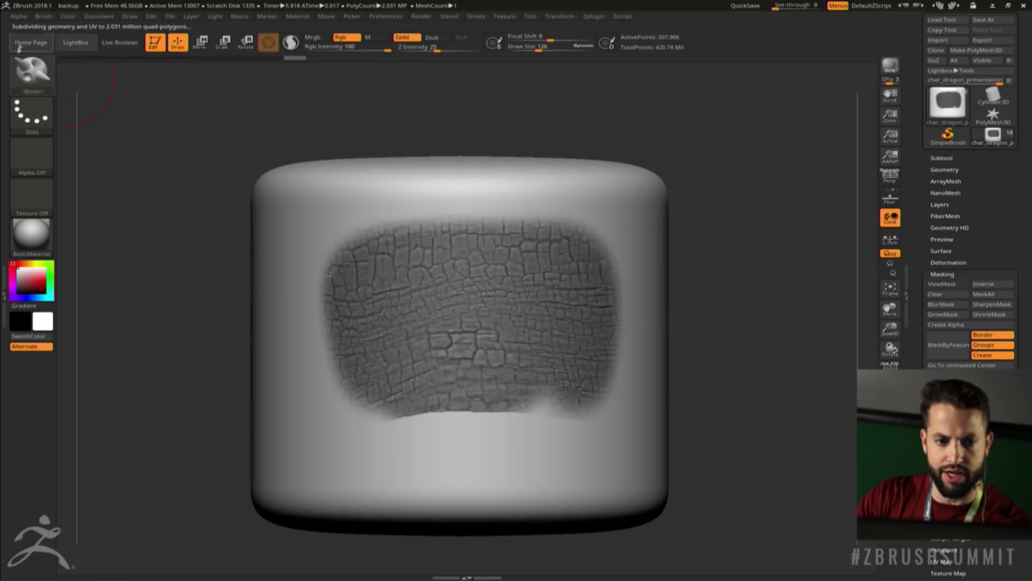
left_click(19, 16)
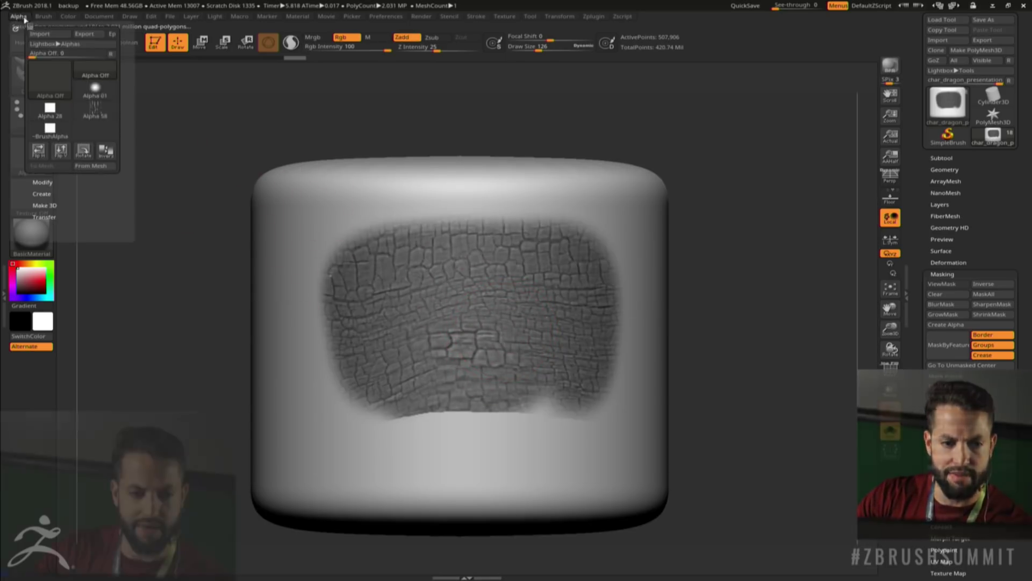
left_click(44, 182)
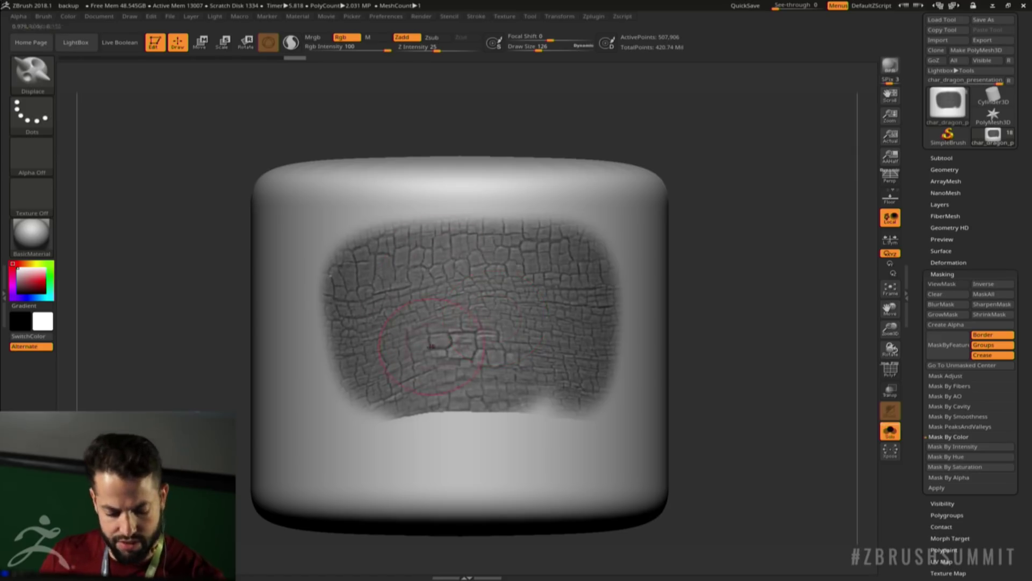
Try sculpting the masked crack pattern with Displace at Z intensity 19 and draw size 194, and undo the strokes
key("ctrl+z")
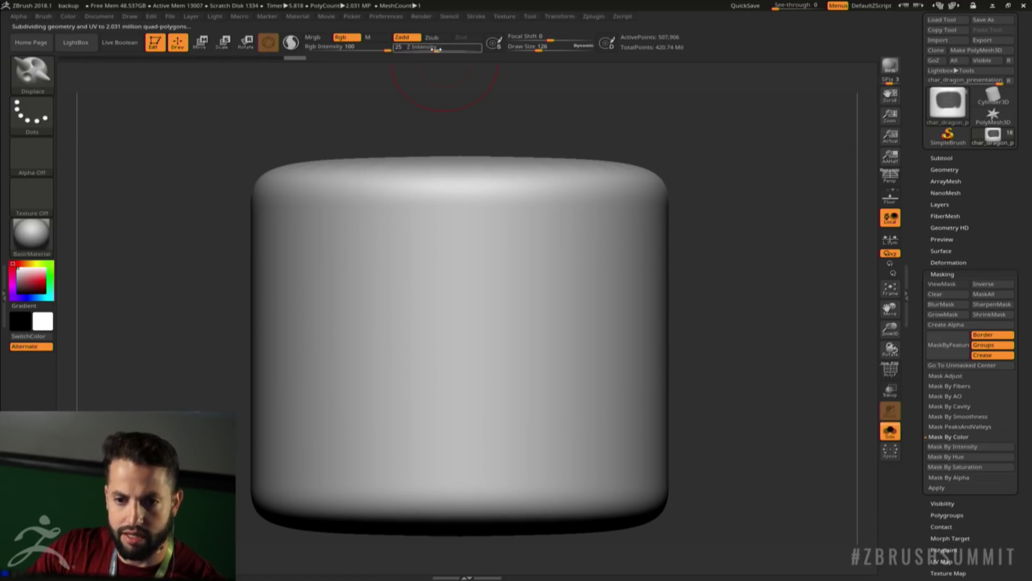
left_click_drag(437, 48, 432, 49)
key("s")
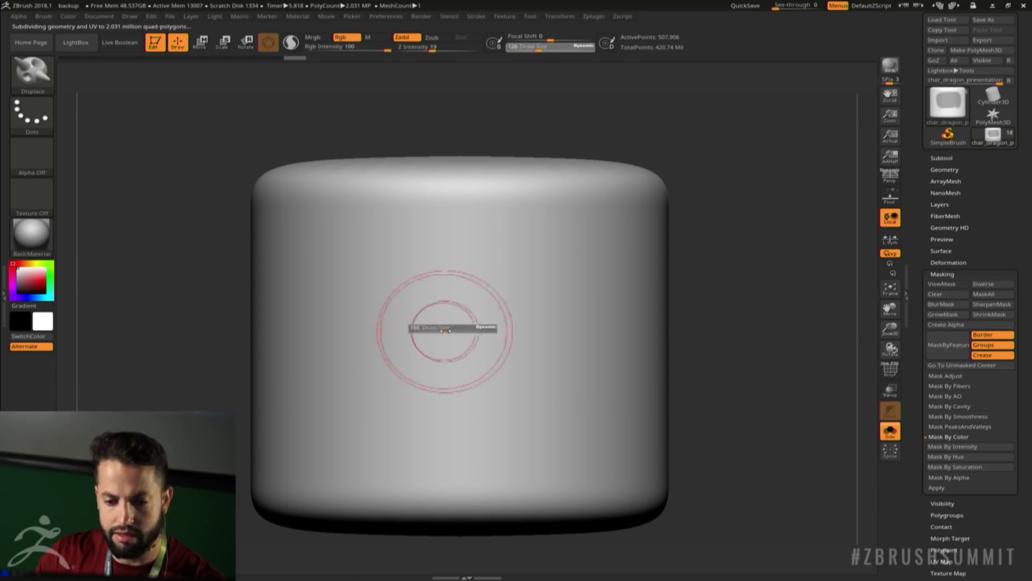
mouse_move(445, 332)
left_mouse_down()
mouse_move(405, 309)
mouse_move(506, 292)
mouse_move(497, 293)
mouse_move(535, 309)
mouse_move(515, 315)
mouse_move(530, 371)
mouse_move(545, 300)
mouse_move(534, 341)
left_mouse_up()
key("ctrl+z")
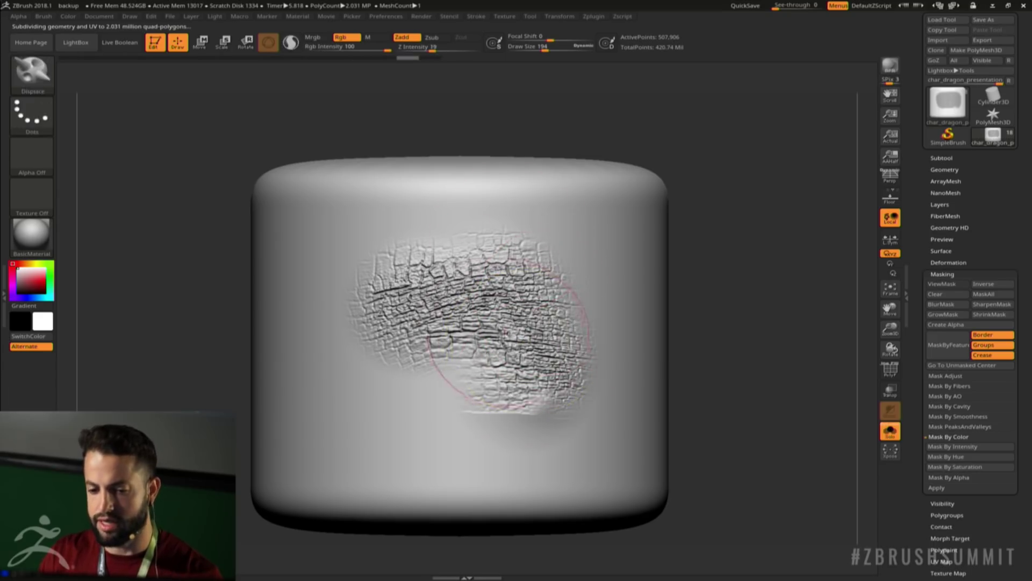
key("ctrl+z")
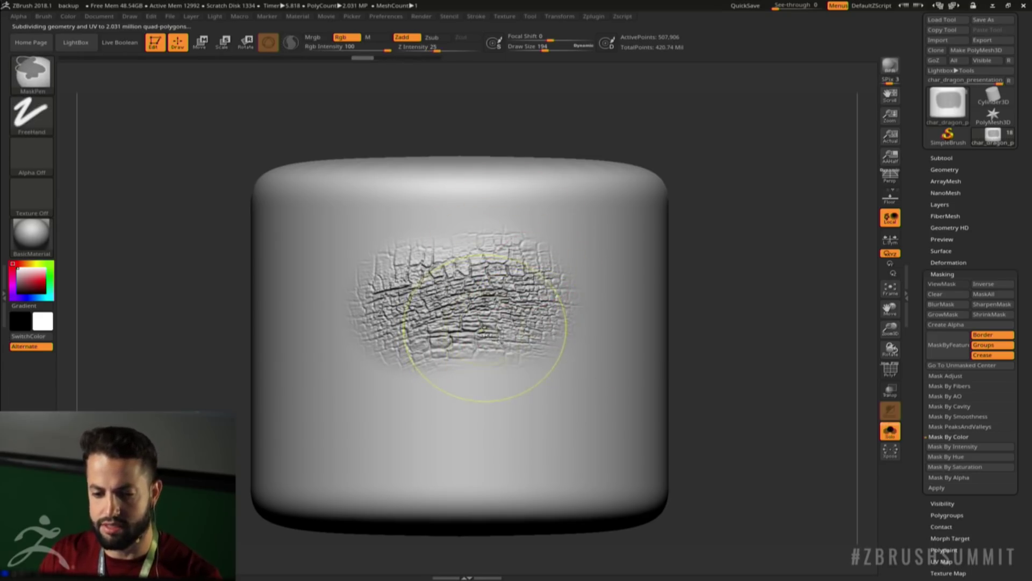
key("ctrl+z")
key("ctrl+z")
key("ctrl+z")
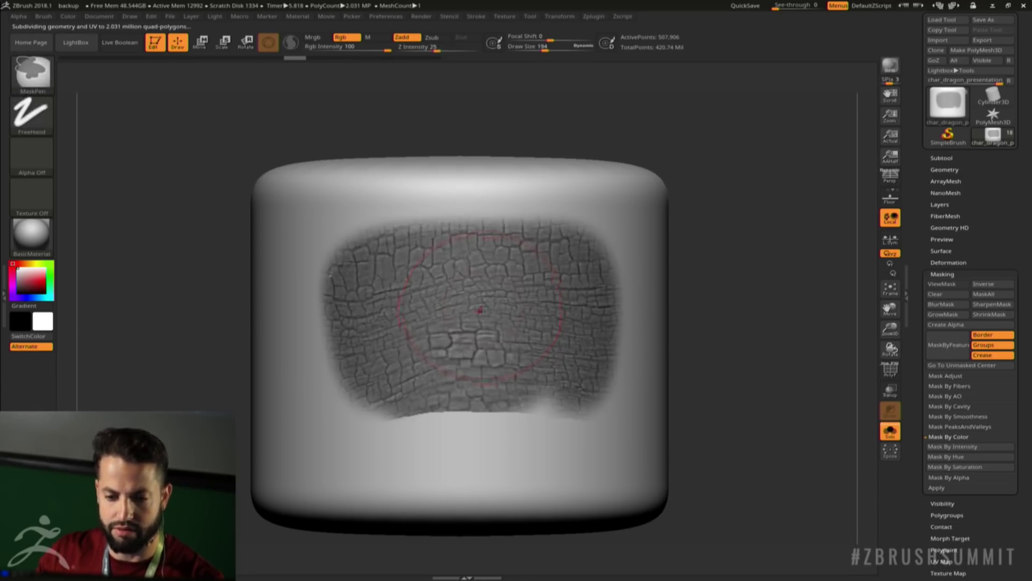
Hide the painted texture, set the Z intensity to 12 and store a morph target of the smooth cylinder
key("ctrl+z")
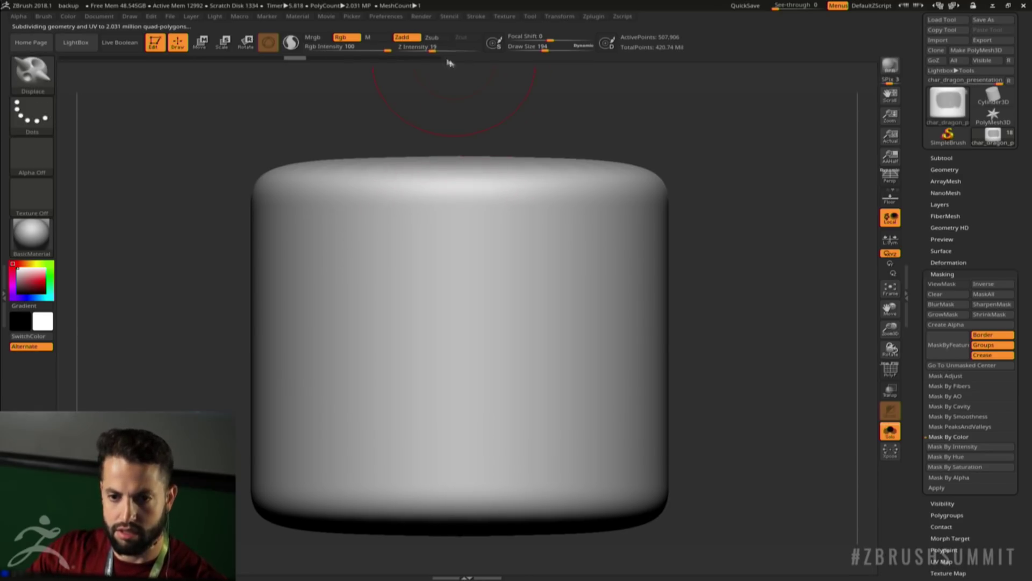
left_click_drag(433, 47, 428, 48)
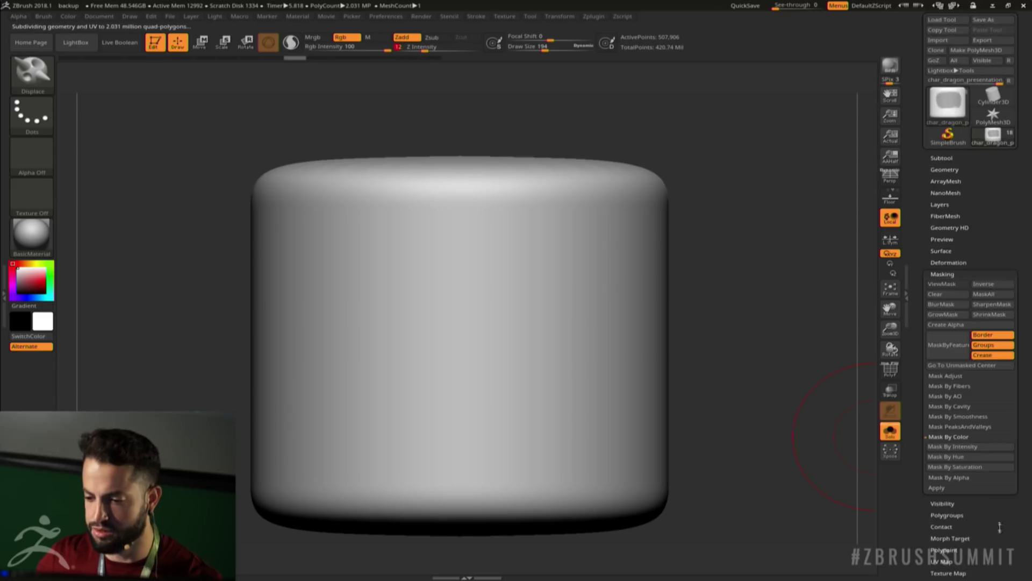
scroll(976, 427, "down", 5)
left_click(946, 205)
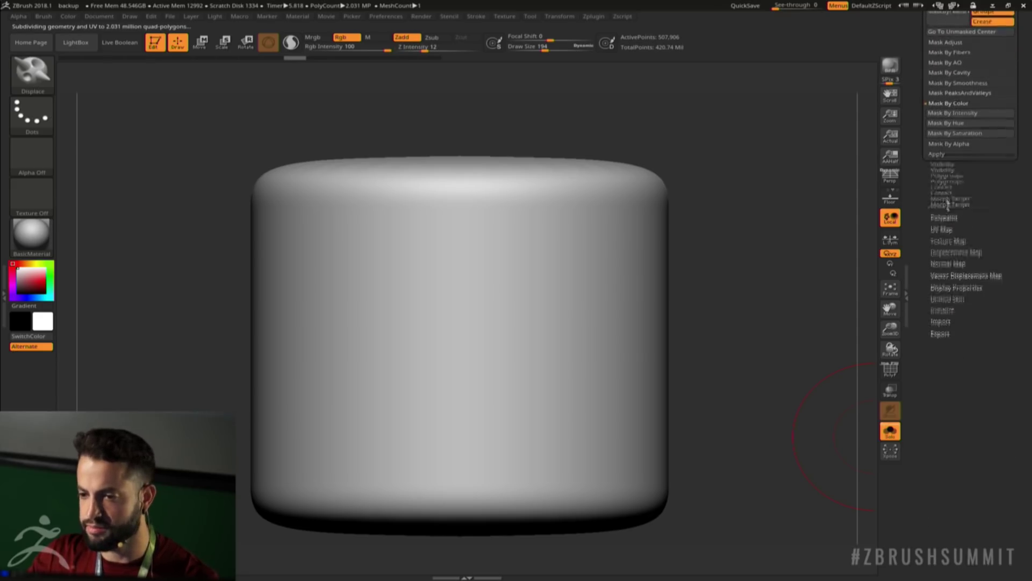
left_click_drag(966, 294, 963, 393)
left_click(939, 300)
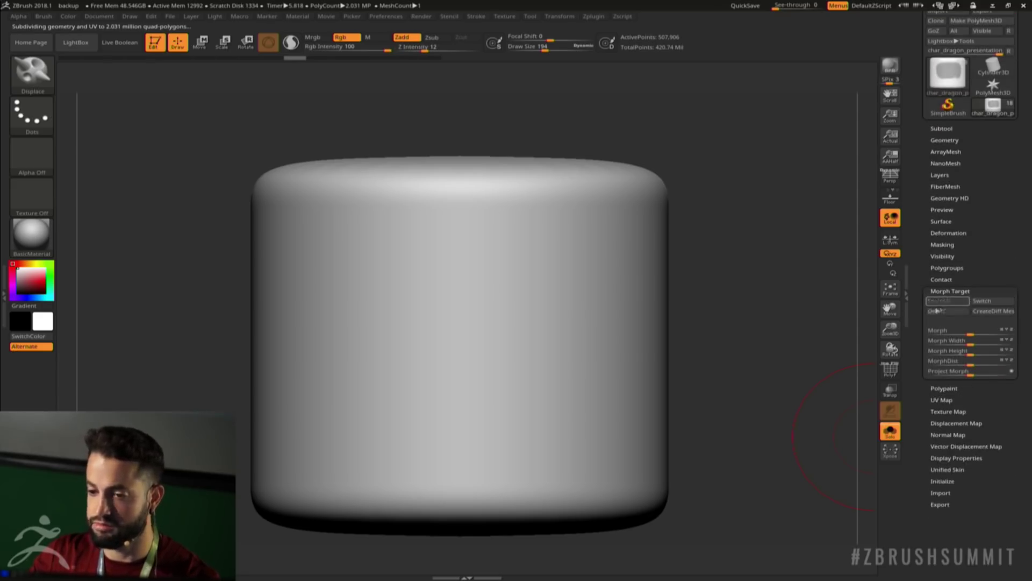
Set the draw size to 156 and displace the masked crack pattern across the cylinder's front
key("s")
mouse_move(484, 325)
left_mouse_down()
mouse_move(468, 299)
mouse_move(509, 269)
left_mouse_up()
mouse_move(512, 339)
left_mouse_down()
mouse_move(534, 292)
mouse_move(513, 386)
mouse_move(472, 364)
mouse_move(421, 371)
mouse_move(410, 315)
mouse_move(403, 340)
mouse_move(392, 295)
mouse_move(456, 247)
mouse_move(477, 252)
left_mouse_up()
left_click_drag(459, 326, 435, 324)
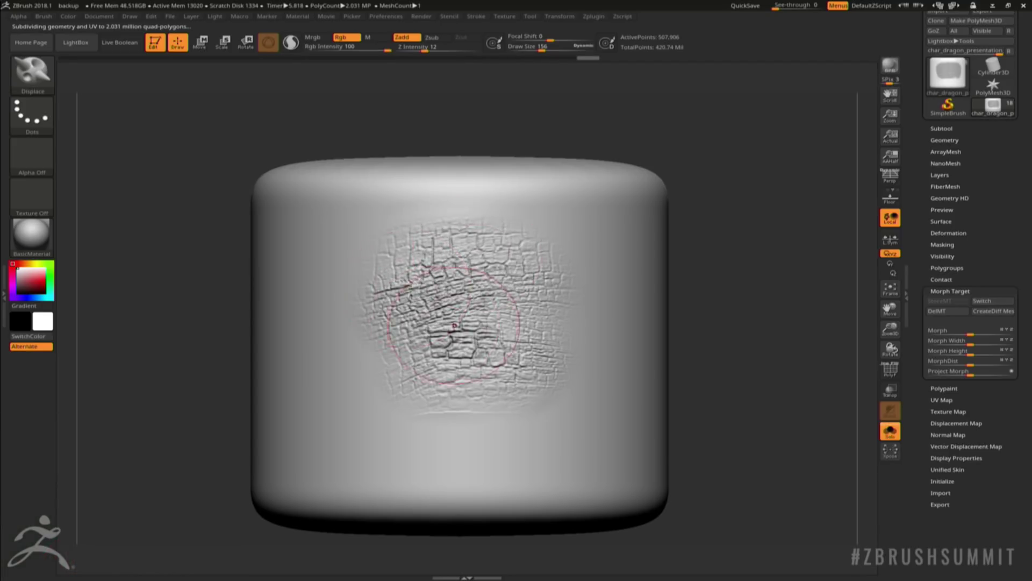
Switch to the Morph brush, set the draw size to 62 and brush parts of the cracked detail back towards the smooth surface
key("b")
key("m")
key("o")
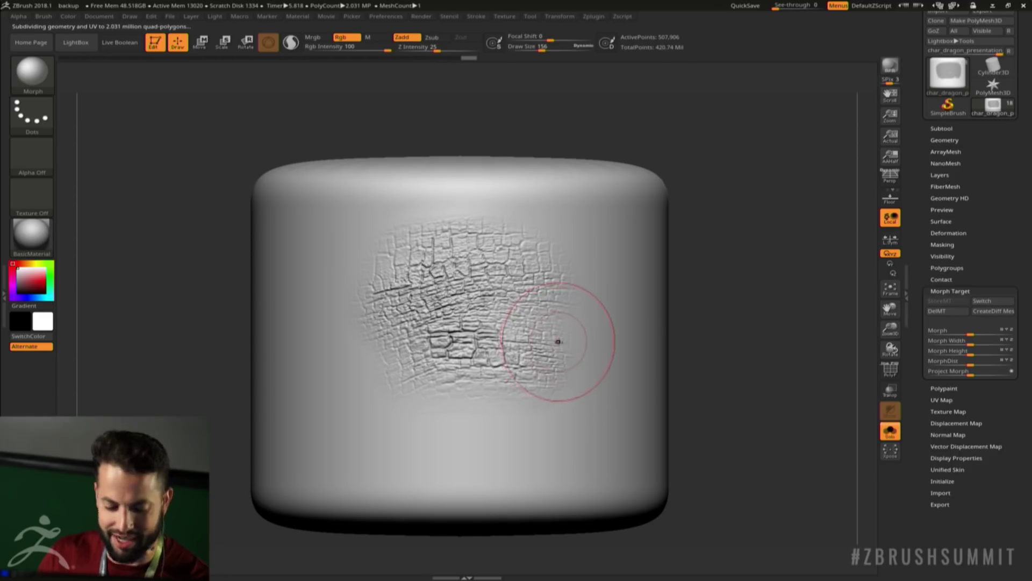
key("s")
left_click_drag(531, 349, 527, 349)
mouse_move(701, 329)
left_mouse_down("alt")
mouse_move(653, 311)
mouse_move(674, 331)
mouse_move(670, 355)
mouse_move(701, 341)
mouse_move(666, 340)
mouse_move(593, 388)
left_mouse_up("alt")
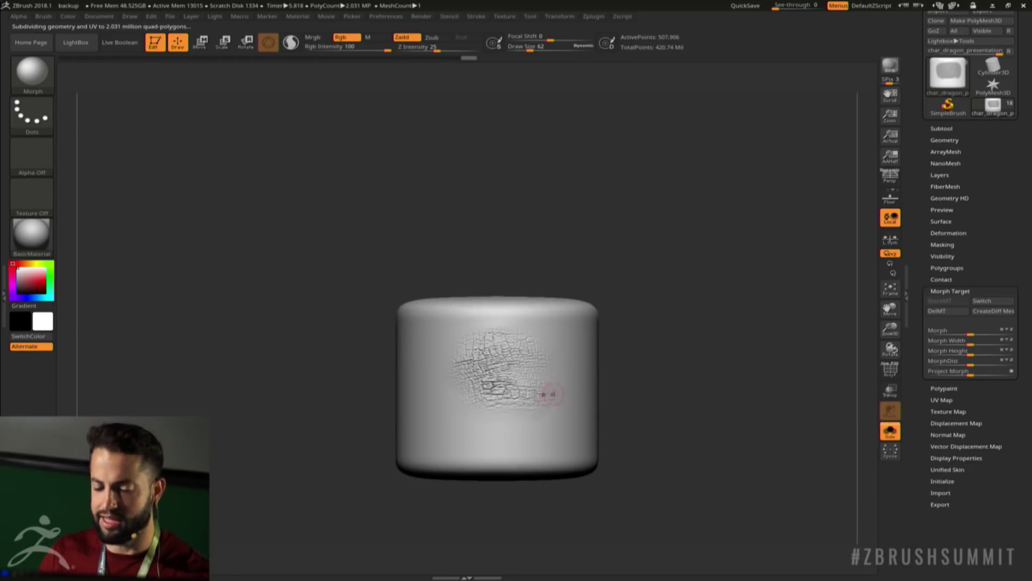
right_click_drag(553, 394, 565, 376, "ctrl")
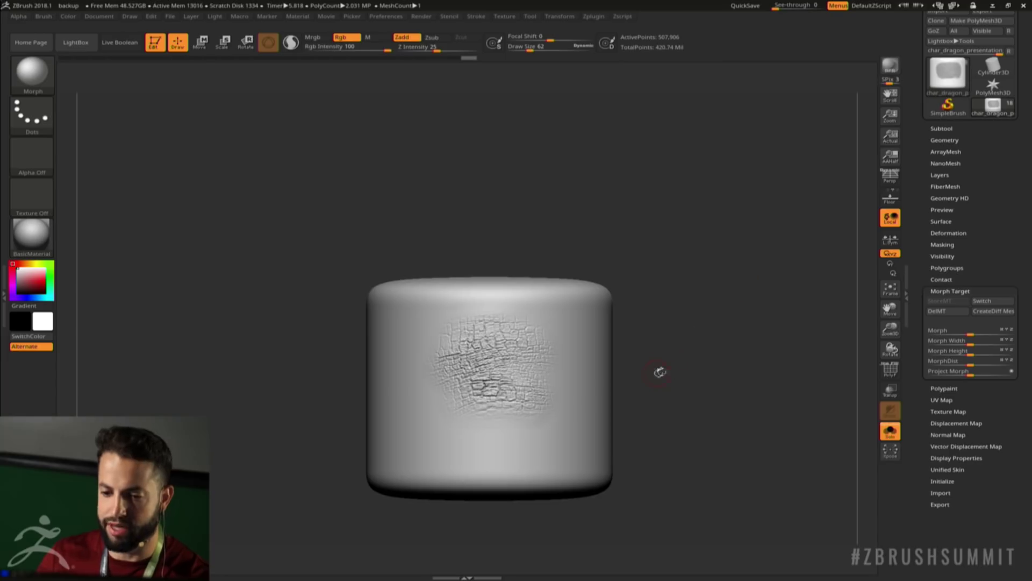
left_click_drag(660, 373, 767, 292, "alt")
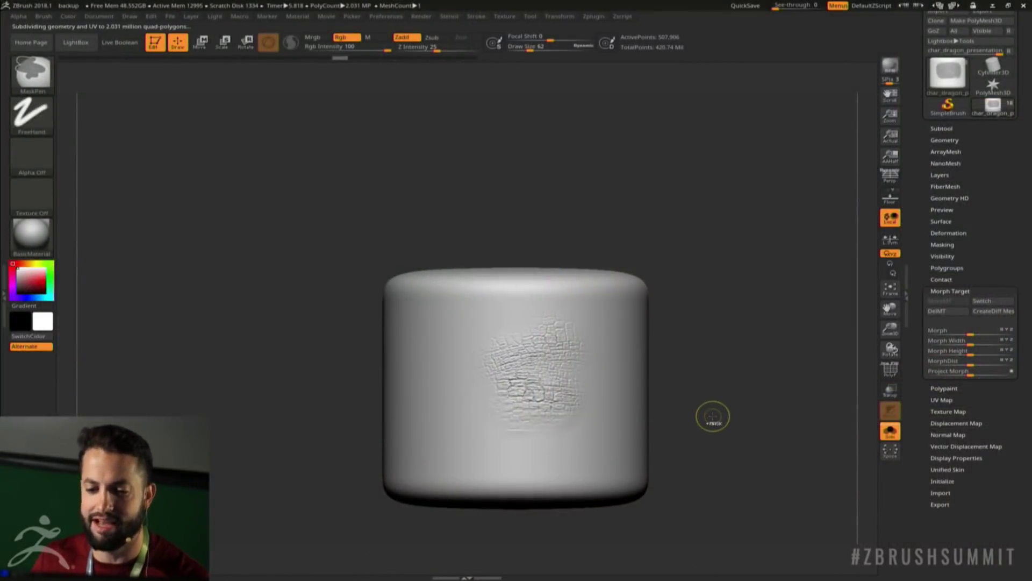
Undo the Morph and Displace strokes on the cylinder and show the painted wood texture again
key("ctrl+z")
key("ctrl+z")
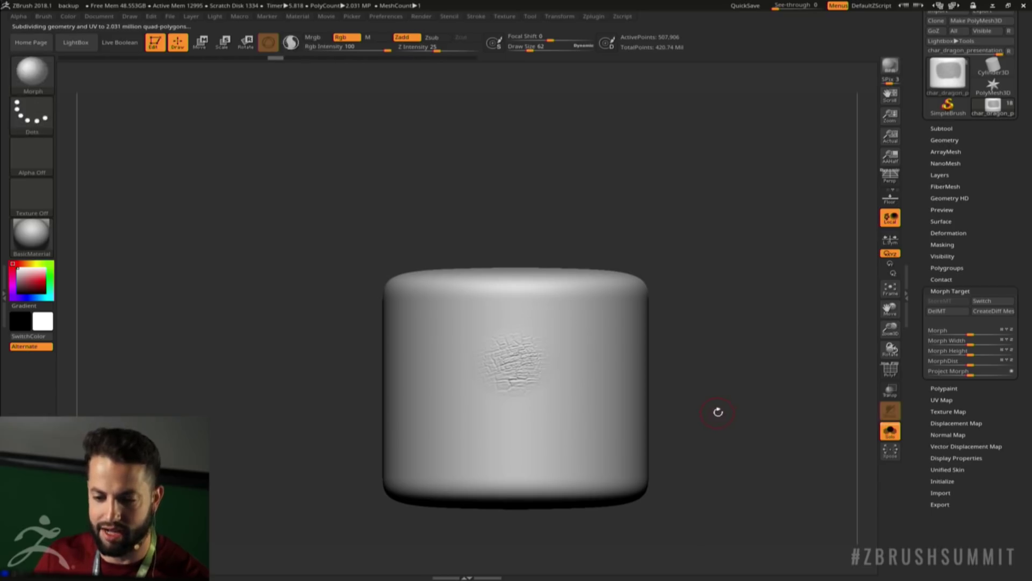
key("ctrl")
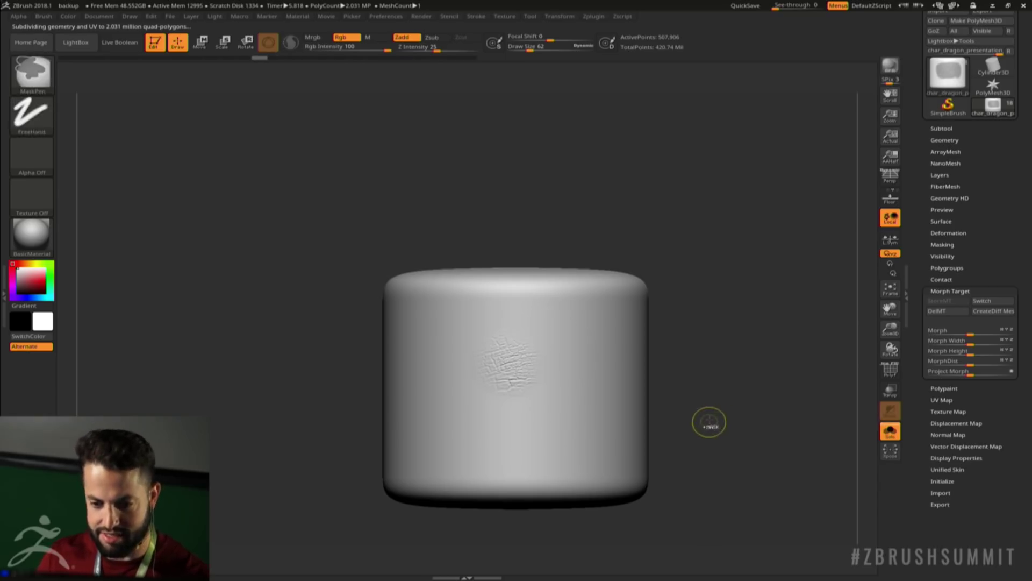
key("ctrl+z")
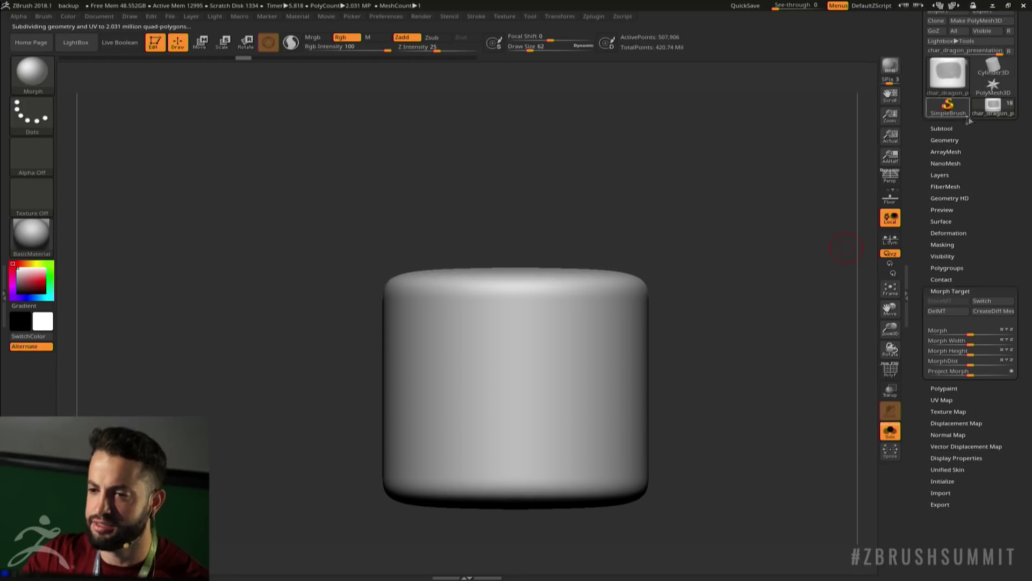
key("ctrl+shift+z")
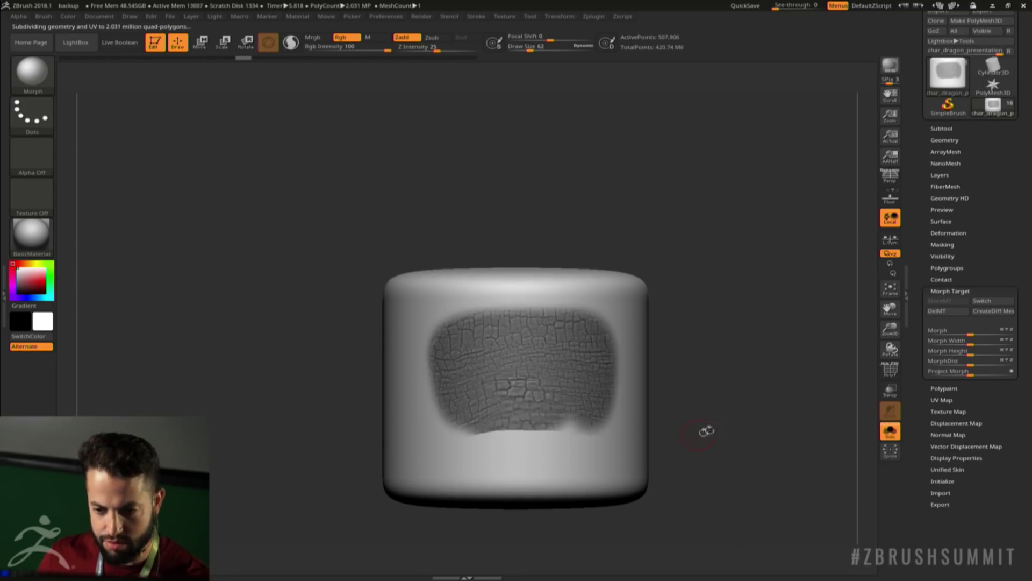
Fill the whole cylinder with white to clear the painted wood texture
left_click_drag(722, 388, 705, 384)
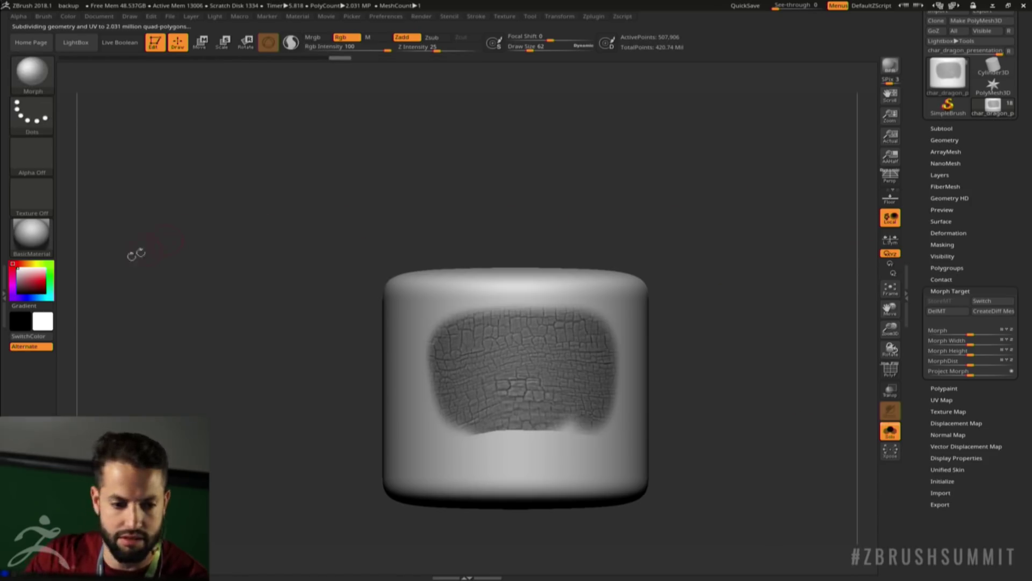
left_click(68, 17)
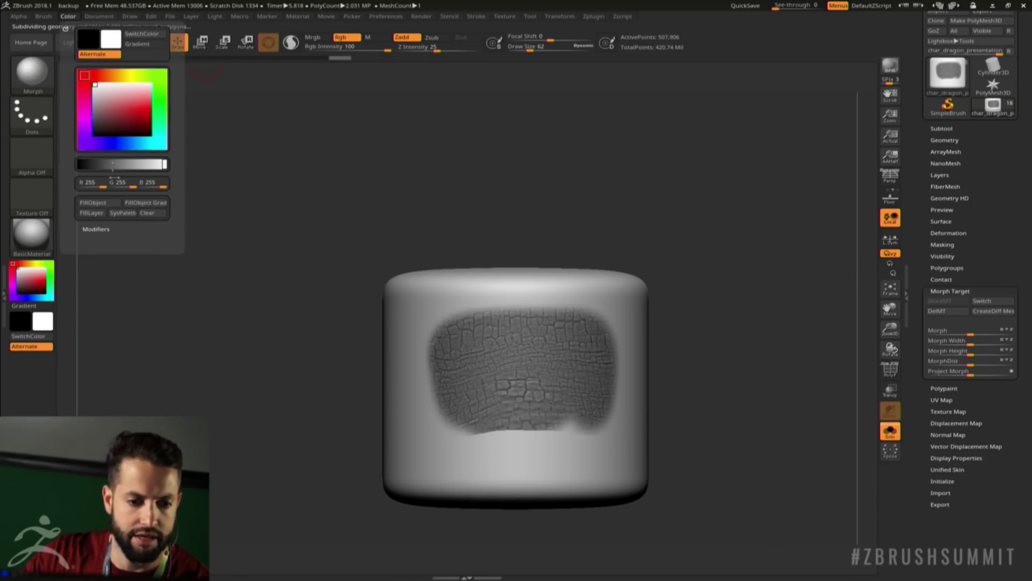
left_click(104, 205)
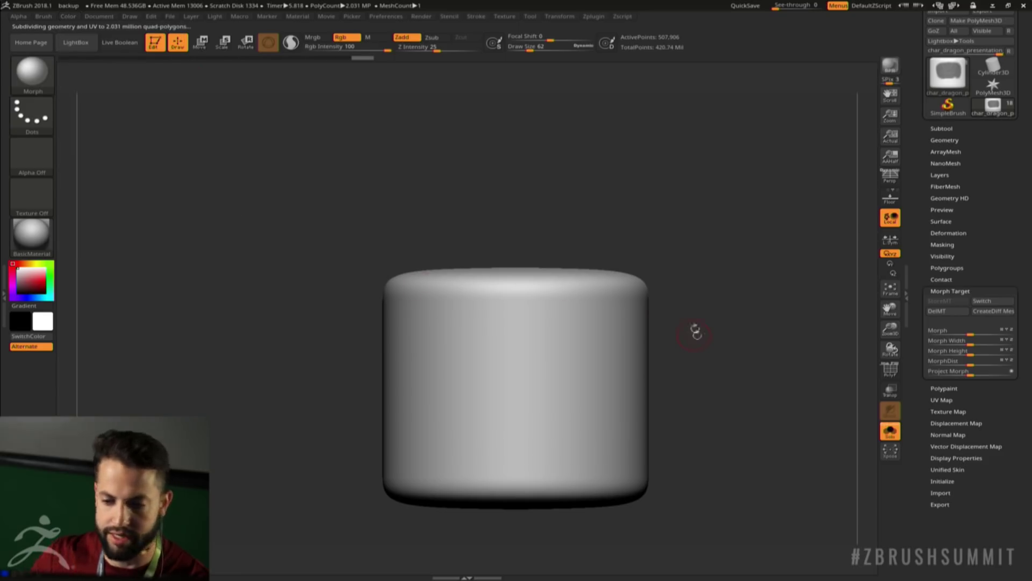
left_click(511, 17)
left_click(507, 17)
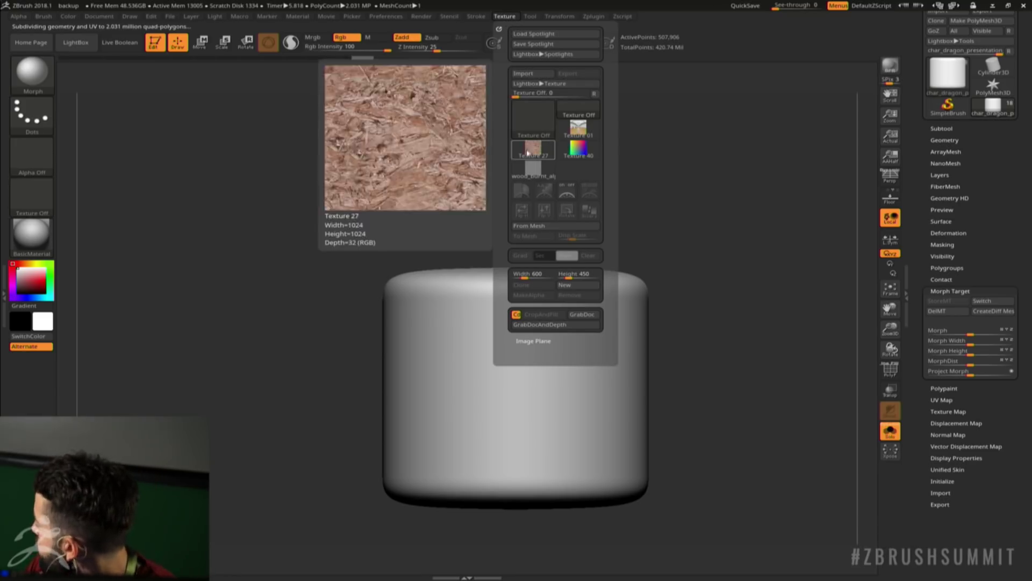
mouse_move(523, 165)
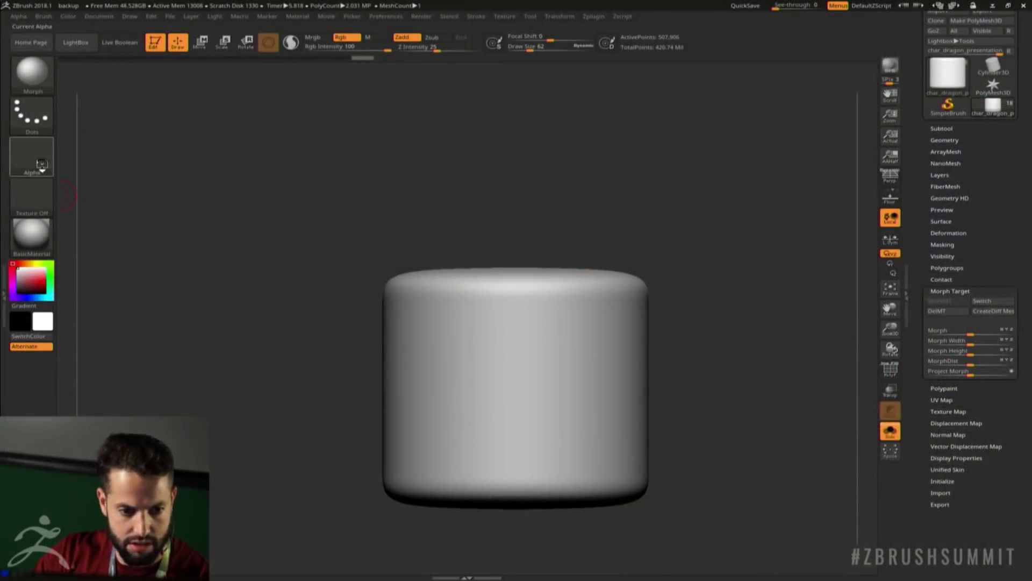
left_click(41, 164)
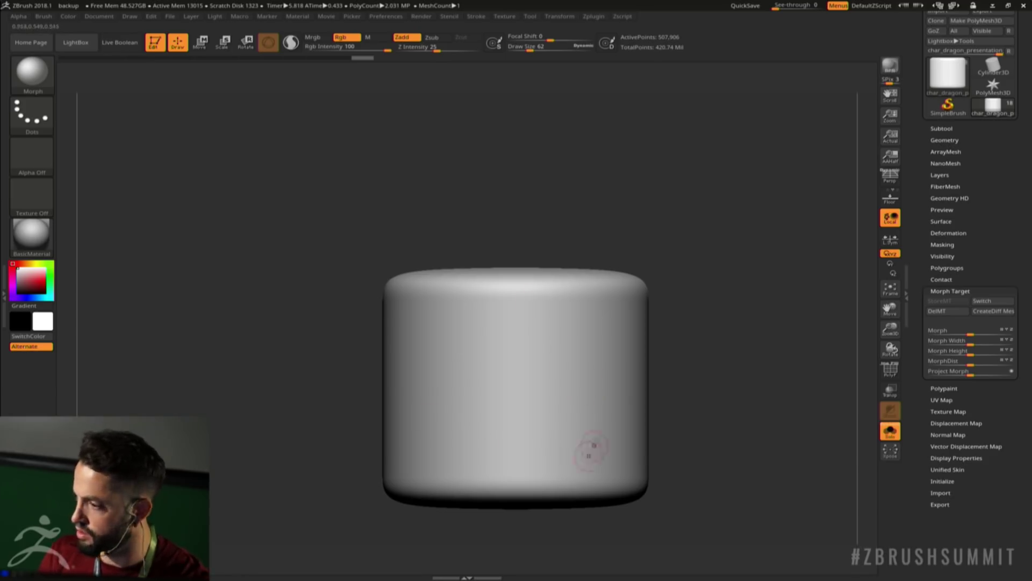
right_click_drag(603, 413, 529, 373, "alt")
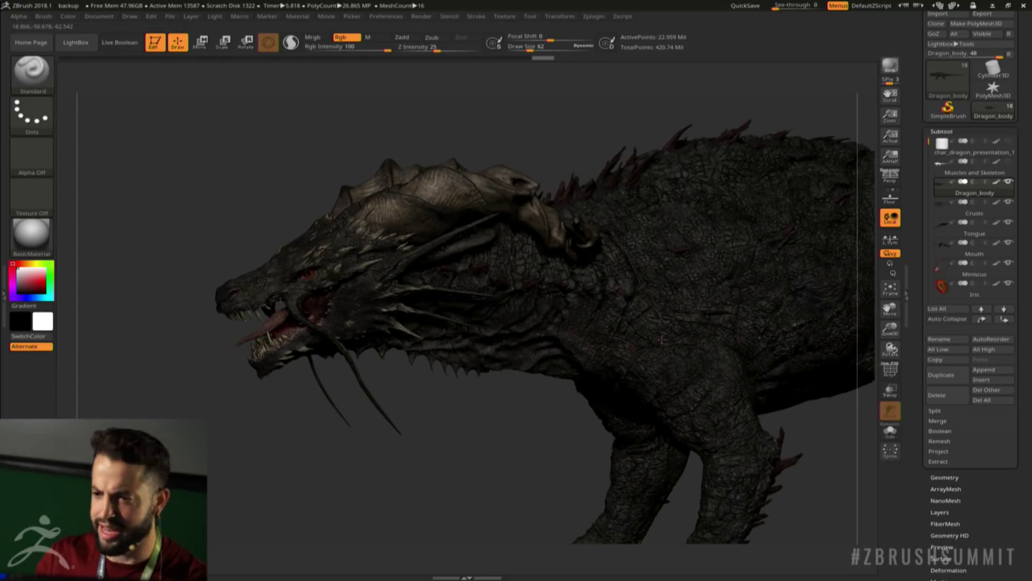
mouse_move(1000, 168)
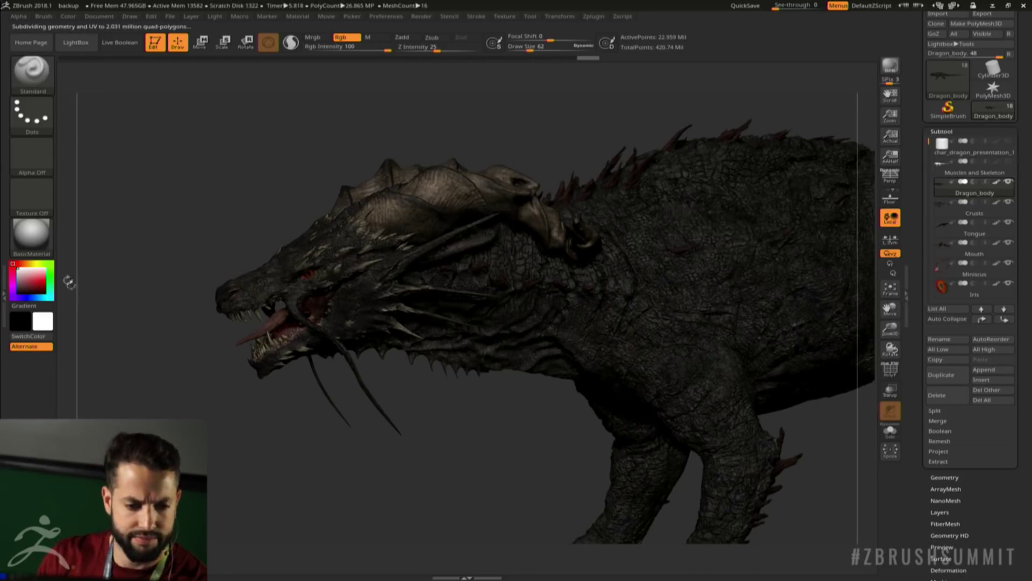
left_click(31, 234)
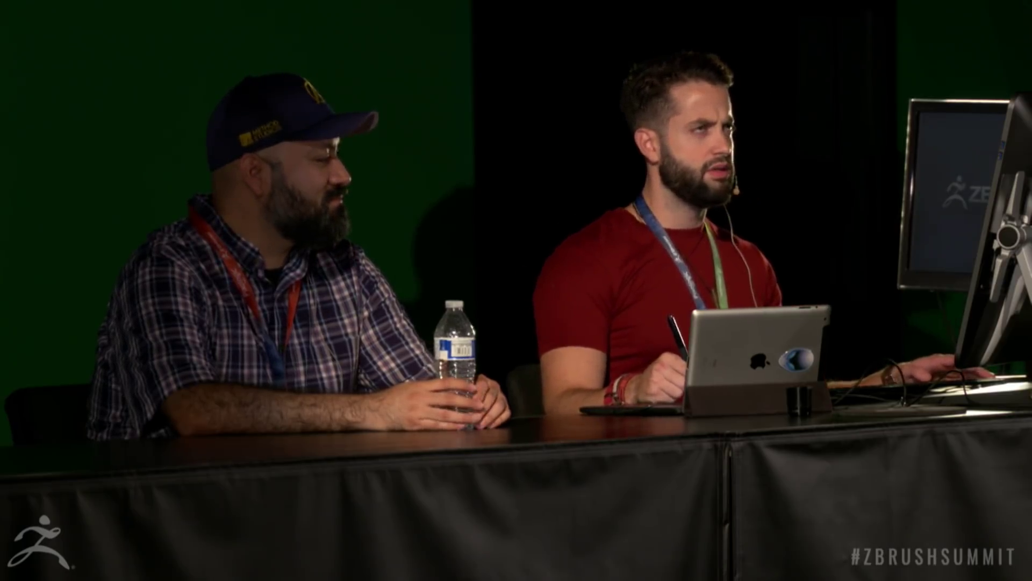
left_click_drag(222, 499, 228, 527)
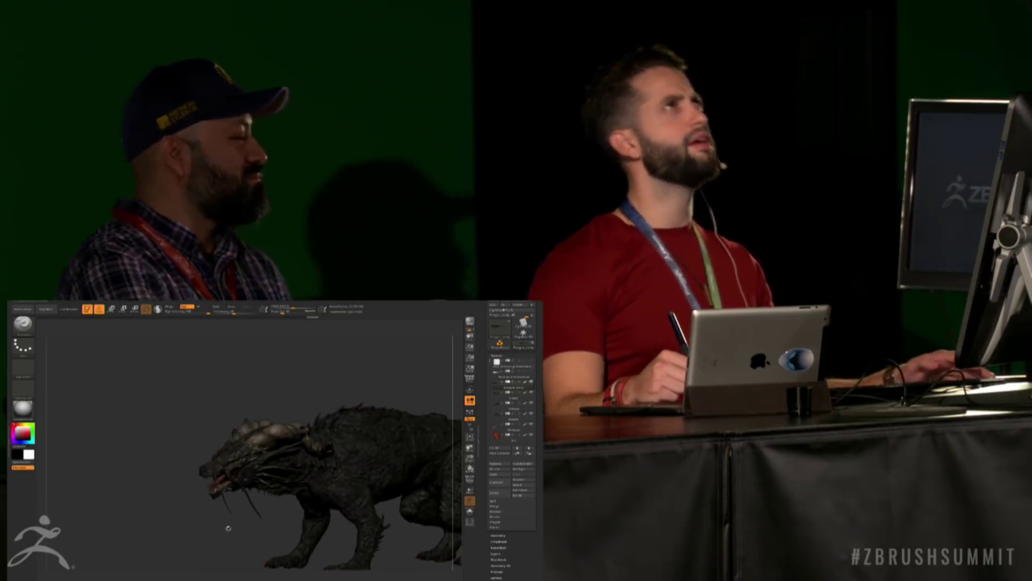
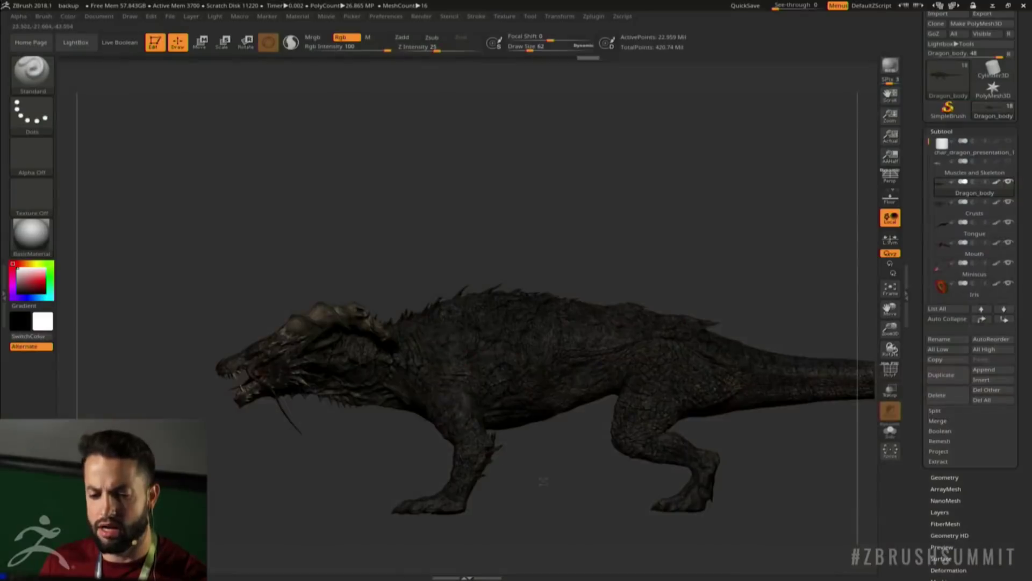
Examine the painted dragon from its full side profile in to the head, horns and neck
left_click_drag(543, 480, 526, 415, "alt")
left_click_drag(502, 349, 473, 391, "alt")
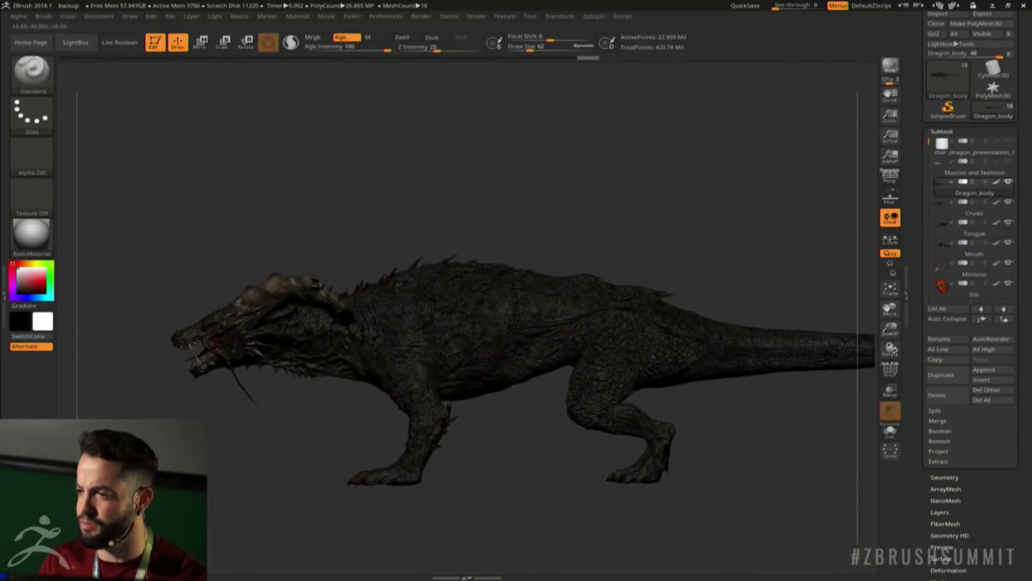
left_click_drag(509, 360, 480, 356)
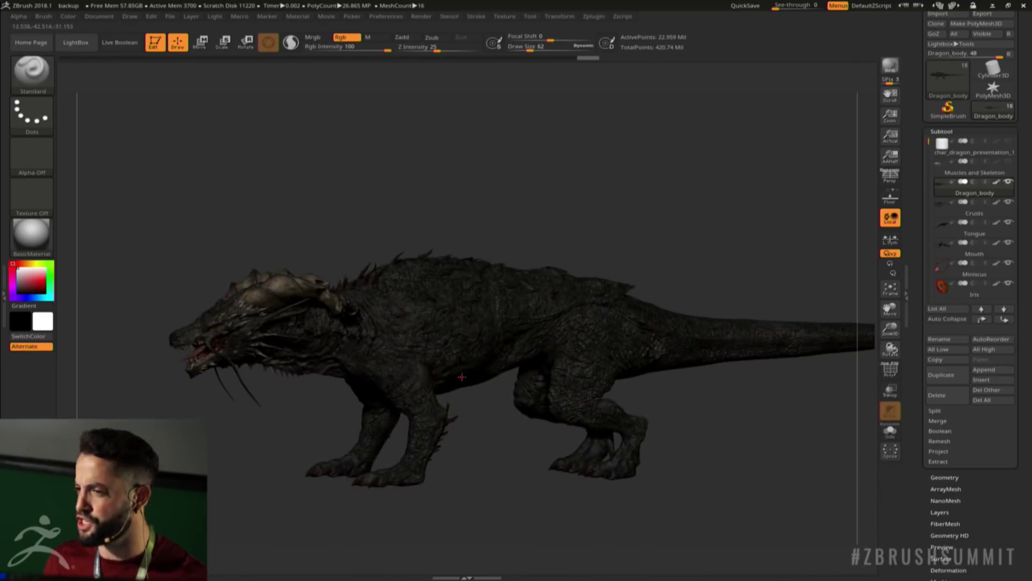
left_click_drag(486, 241, 472, 240)
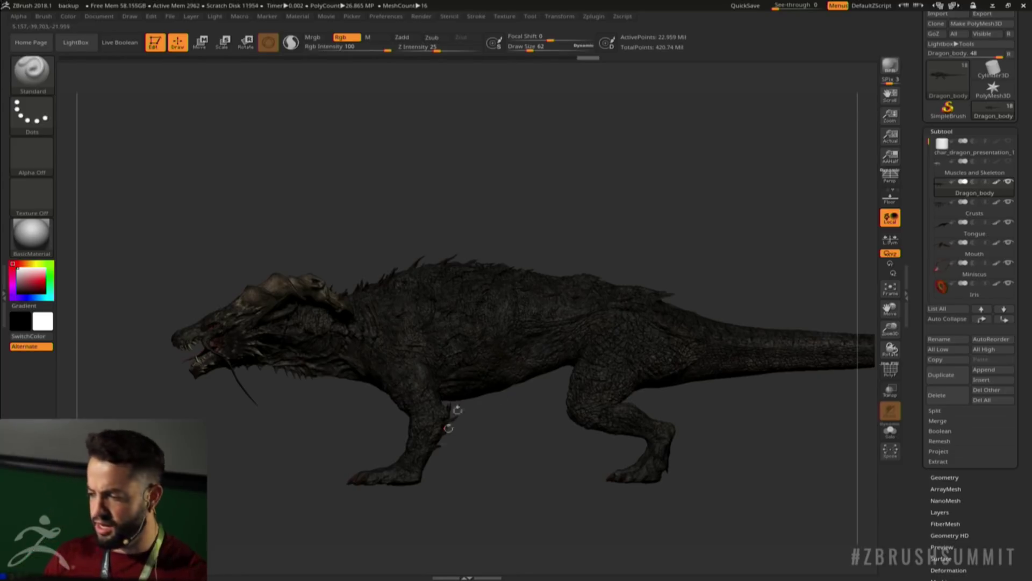
left_click_drag(320, 436, 397, 418)
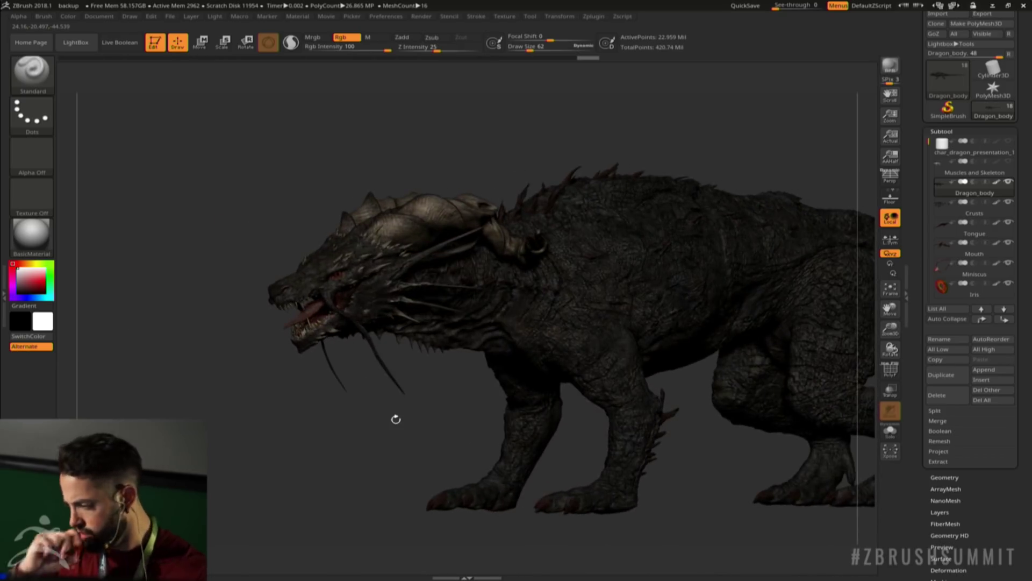
left_click_drag(417, 374, 466, 387)
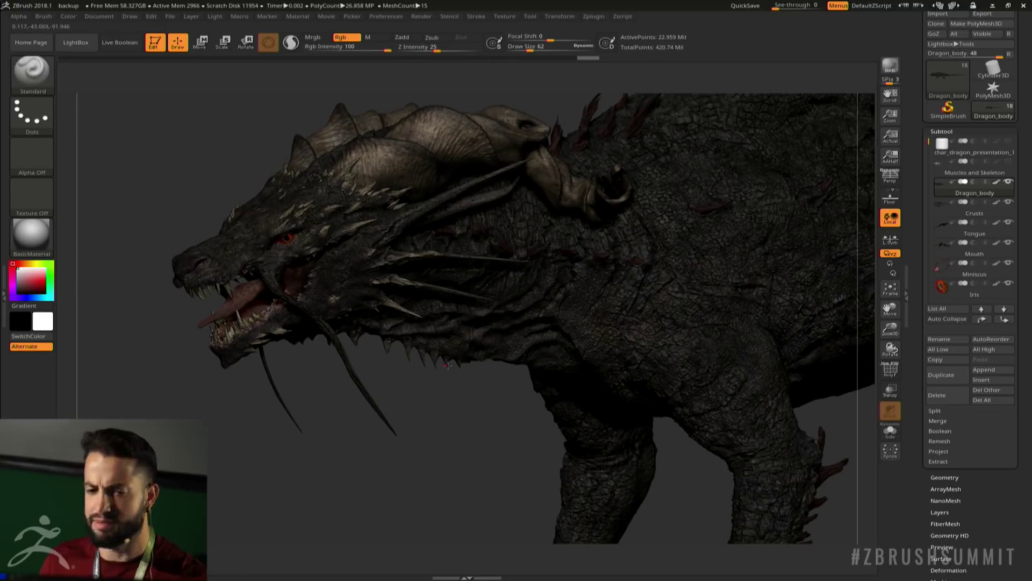
left_click_drag(447, 421, 456, 435)
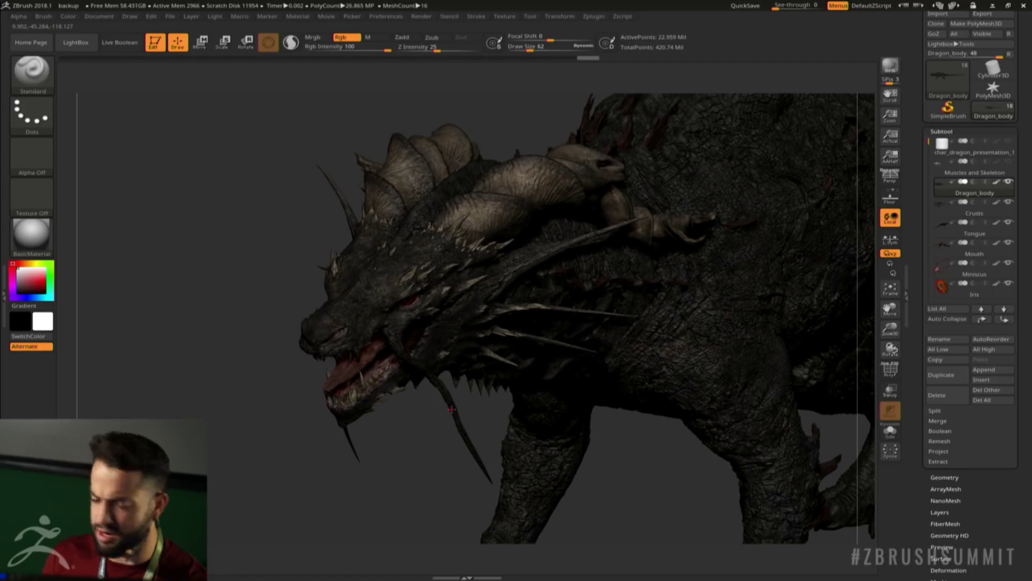
left_click_drag(425, 479, 349, 442)
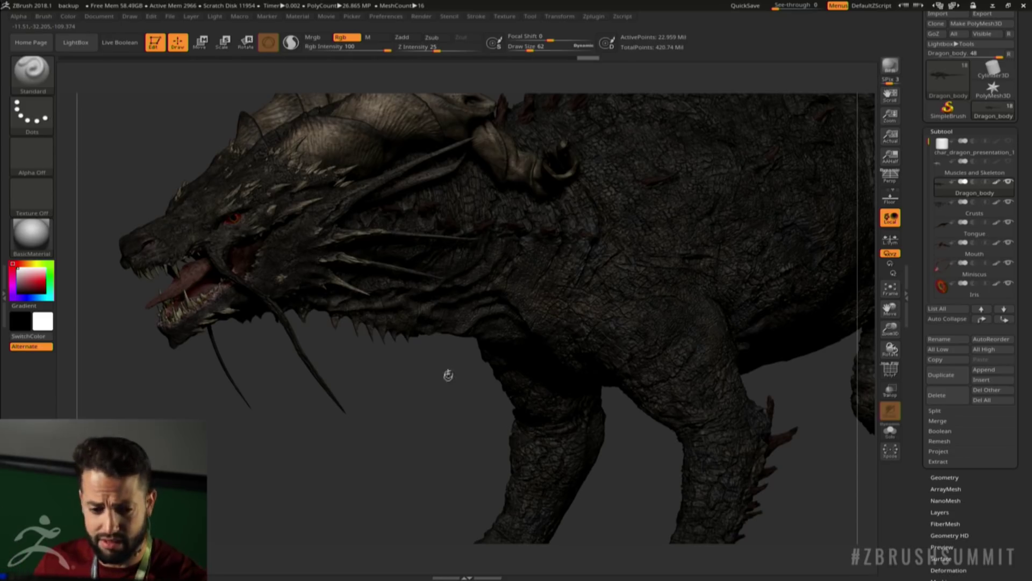
left_click_drag(444, 427, 466, 444, "alt")
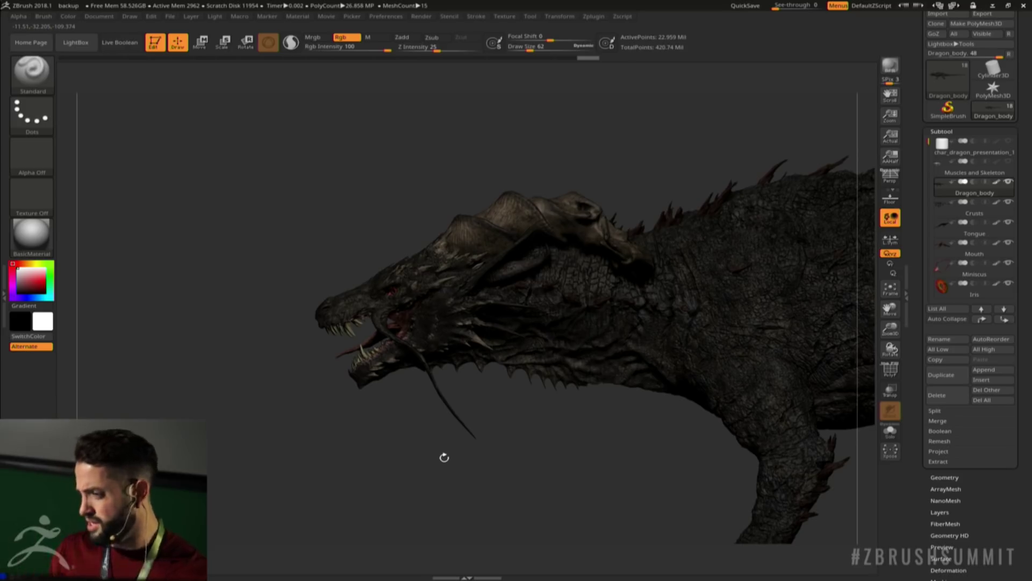
left_click_drag(592, 393, 535, 439)
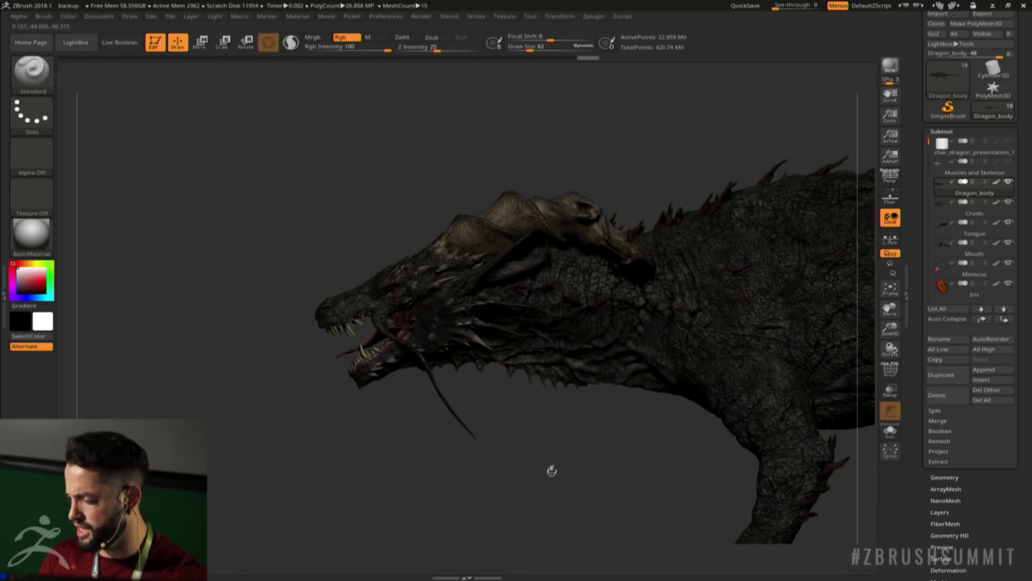
Examine the dragon's whole body and legs from the side and front quarter, along with its subtools
left_click_drag(627, 444, 577, 414)
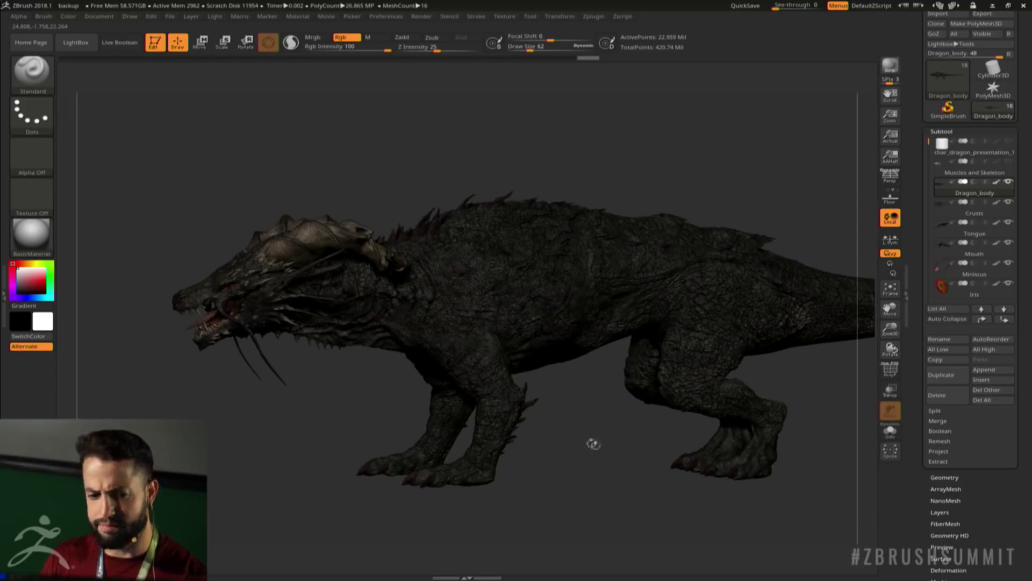
left_click_drag(590, 440, 611, 450)
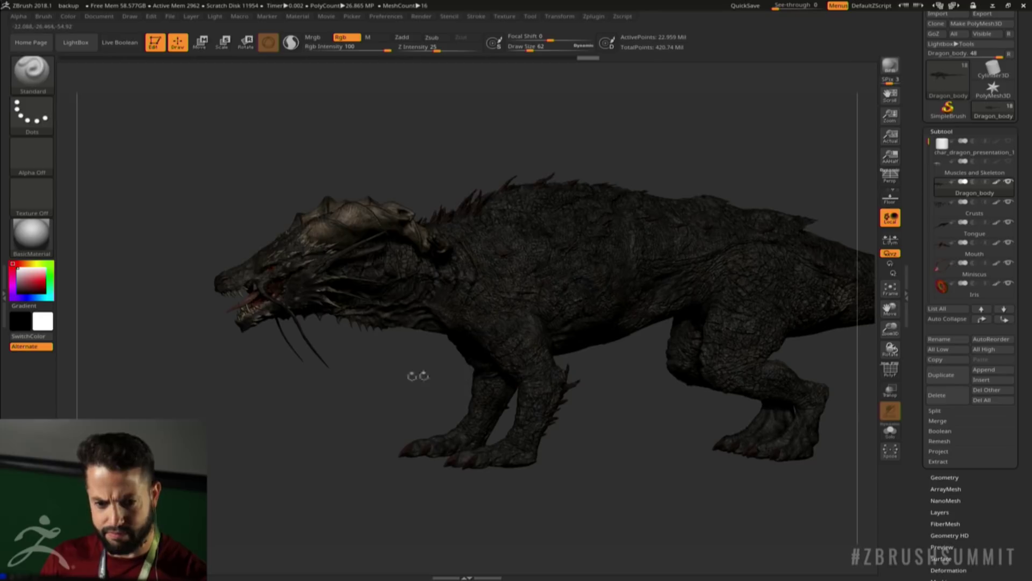
left_click_drag(379, 368, 436, 356)
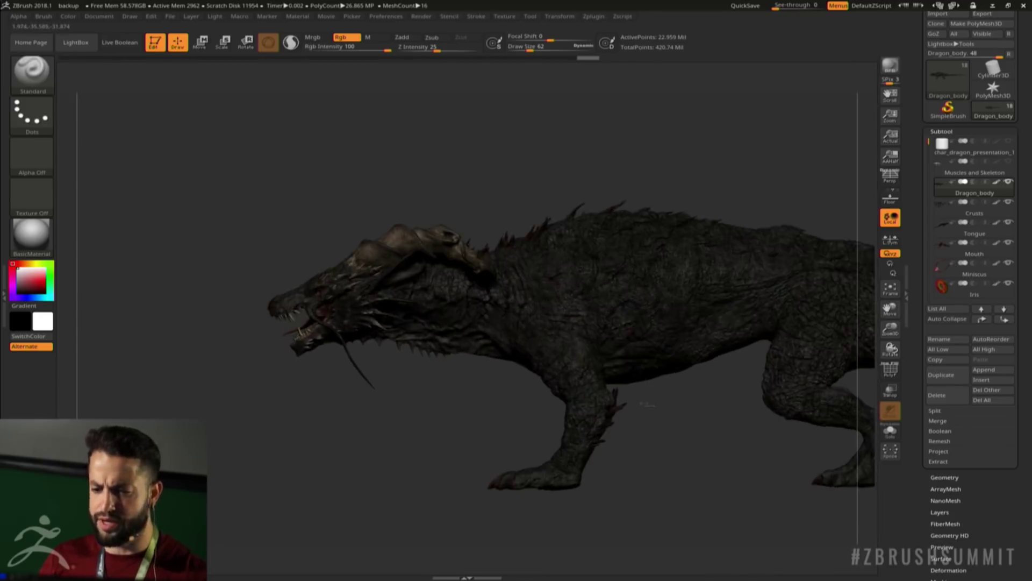
left_click_drag(642, 403, 636, 392)
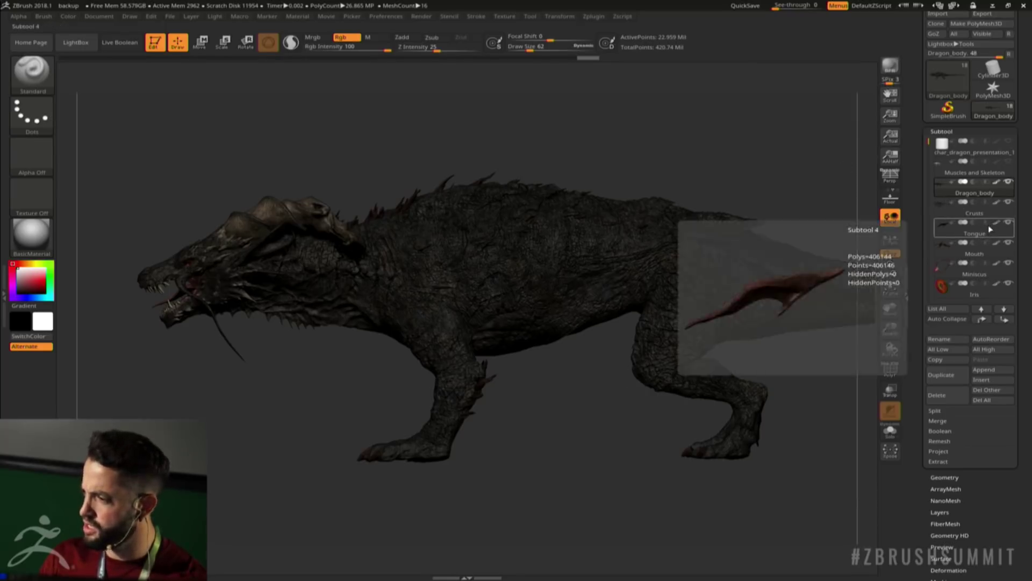
left_click_drag(656, 489, 589, 448, "alt")
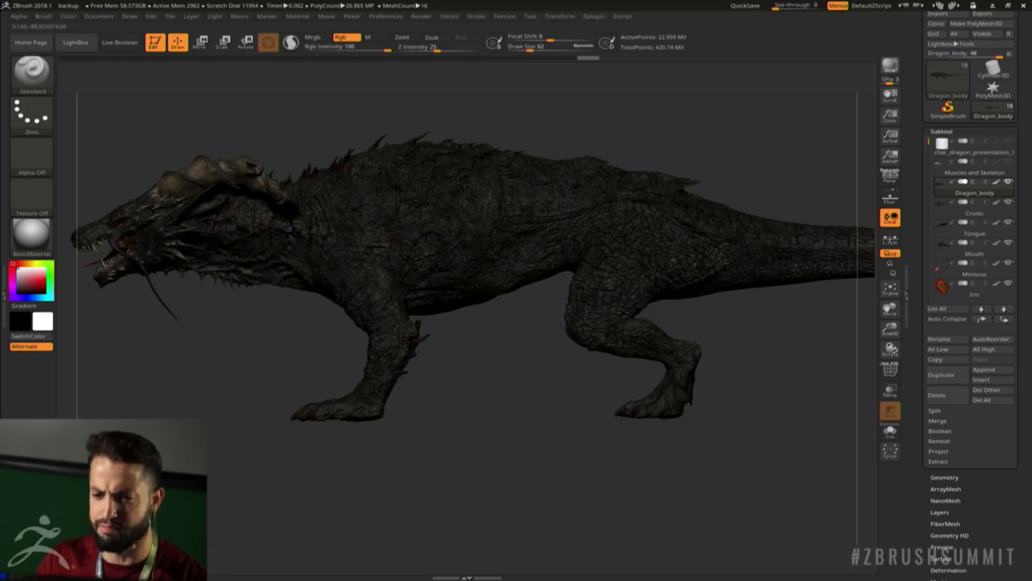
left_click_drag(556, 403, 586, 439, "alt")
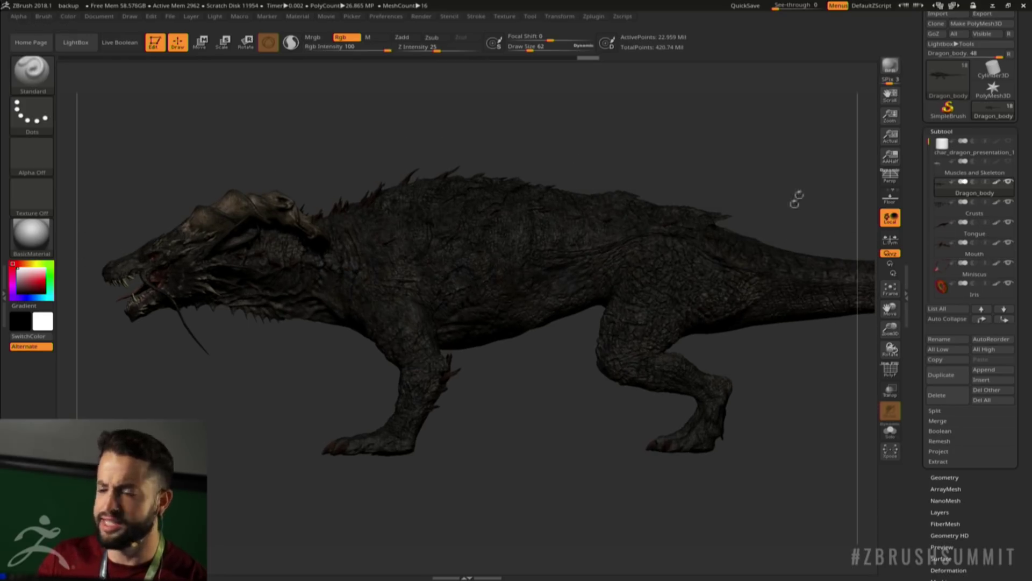
left_click_drag(627, 531, 634, 448, "alt")
left_click_drag(559, 377, 551, 338, "alt")
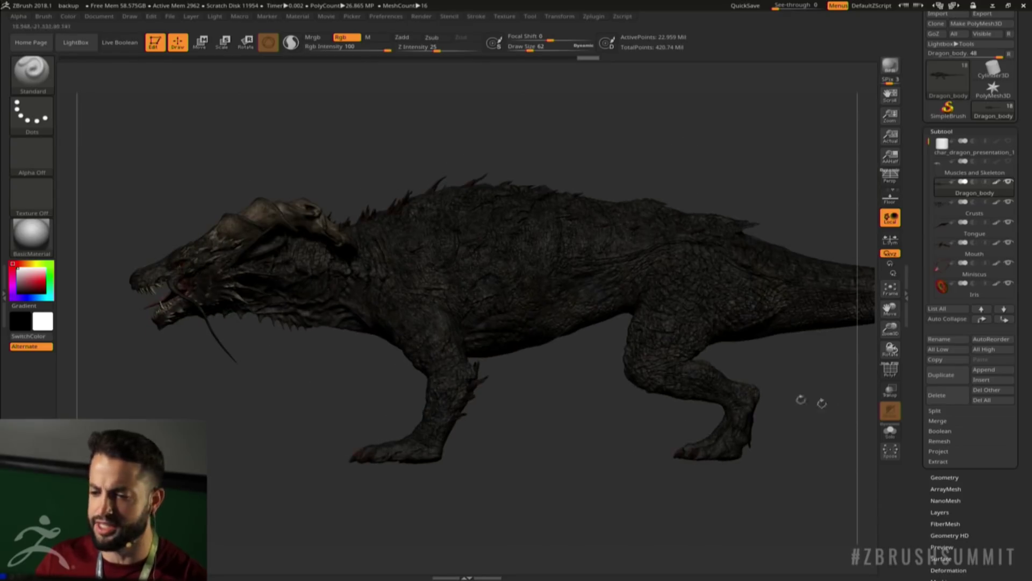
left_click_drag(654, 495, 631, 444)
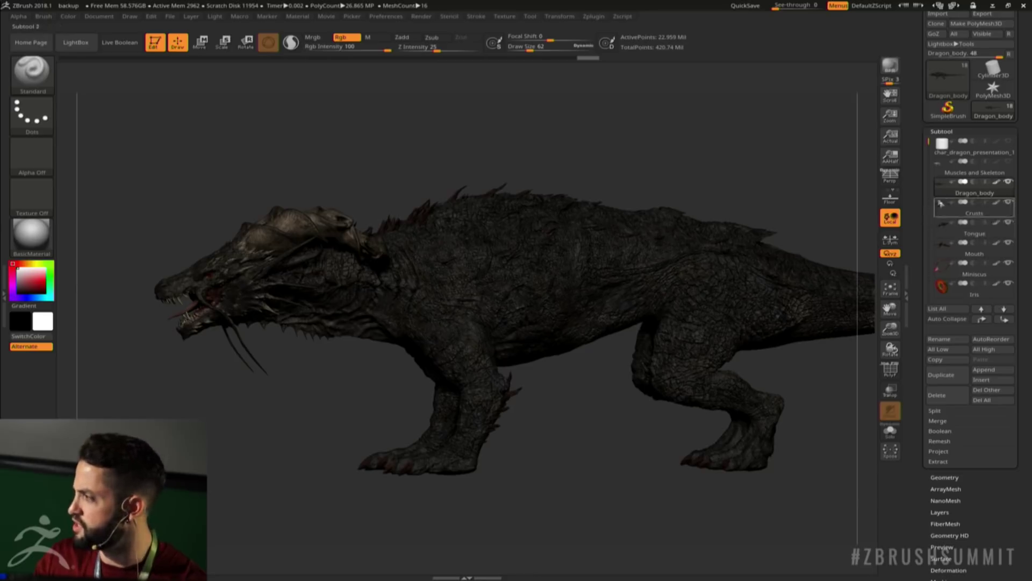
mouse_move(940, 196)
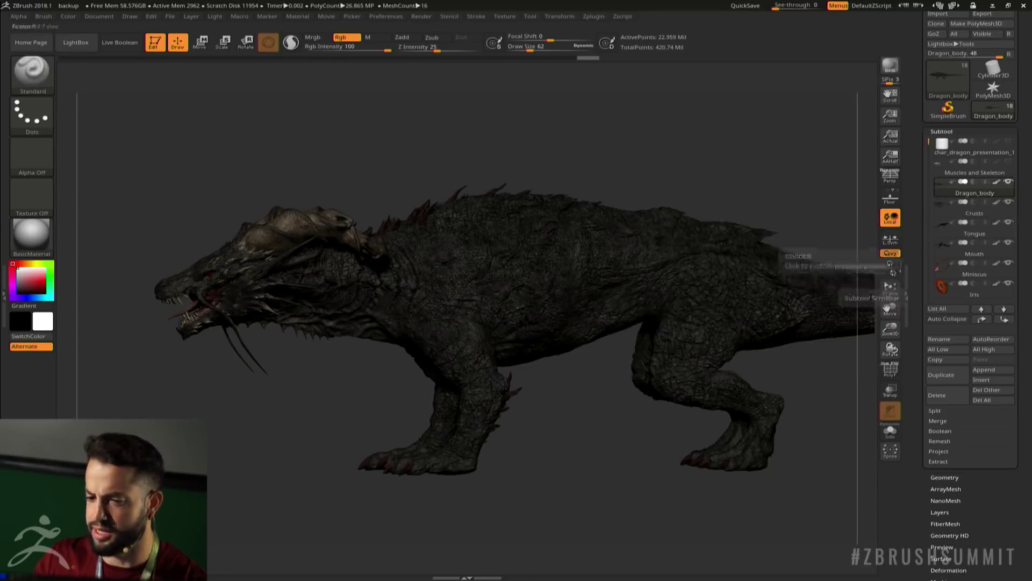
mouse_move(601, 438)
left_mouse_down()
mouse_move(639, 430)
mouse_move(590, 435)
left_mouse_up()
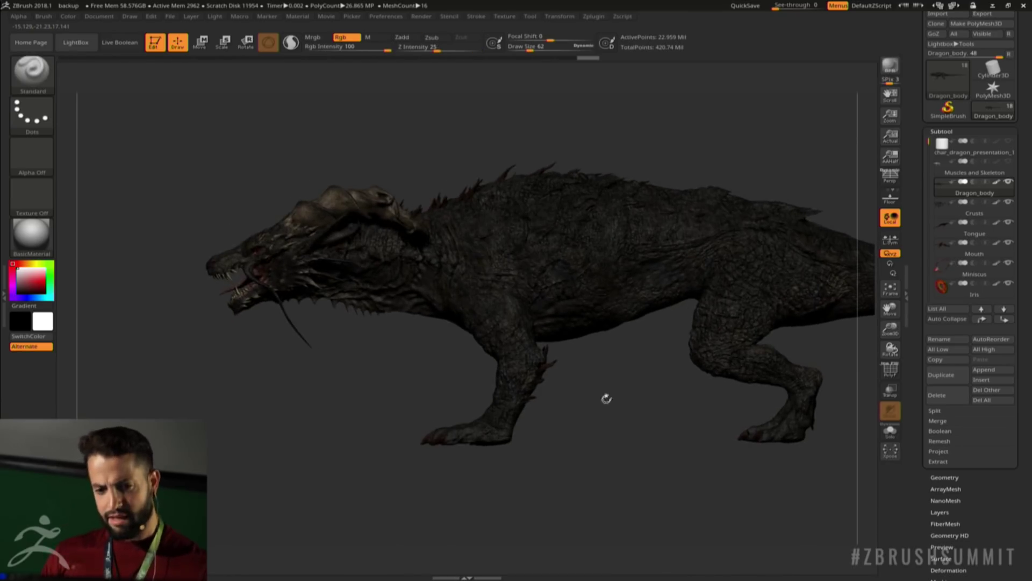
Isolate the Dragon_body subtool, hide its paint and inspect the sculpted scales on the head and neck
left_click_drag(606, 398, 735, 442, "alt")
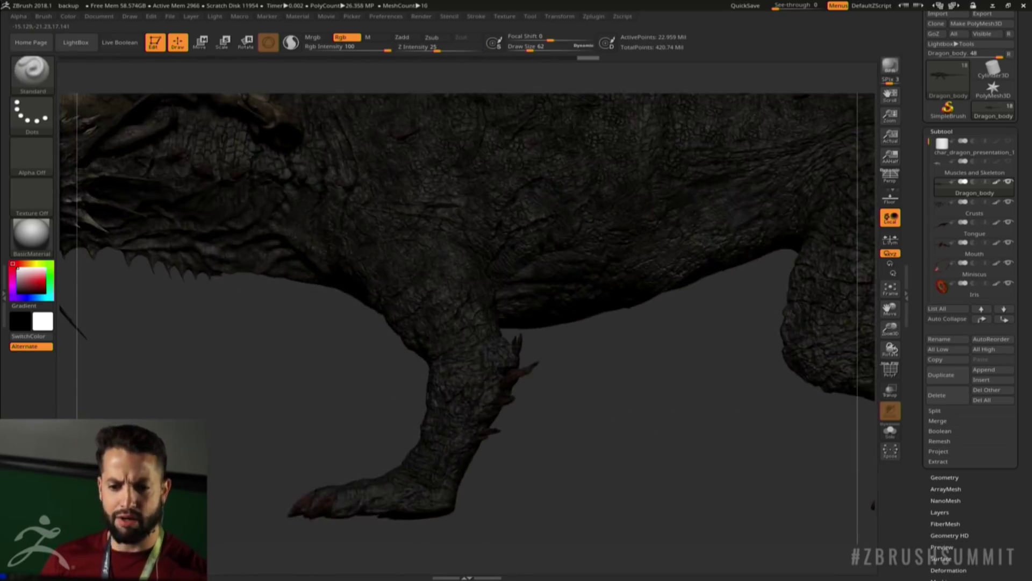
left_click_drag(215, 374, 452, 433, "alt")
key("c")
key("alt+s")
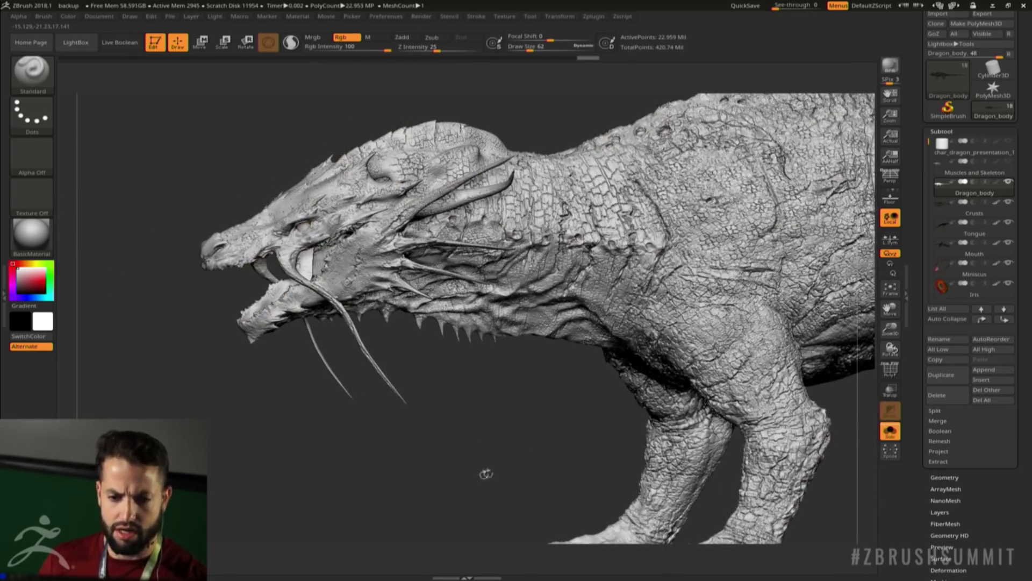
left_click_drag(486, 473, 547, 436)
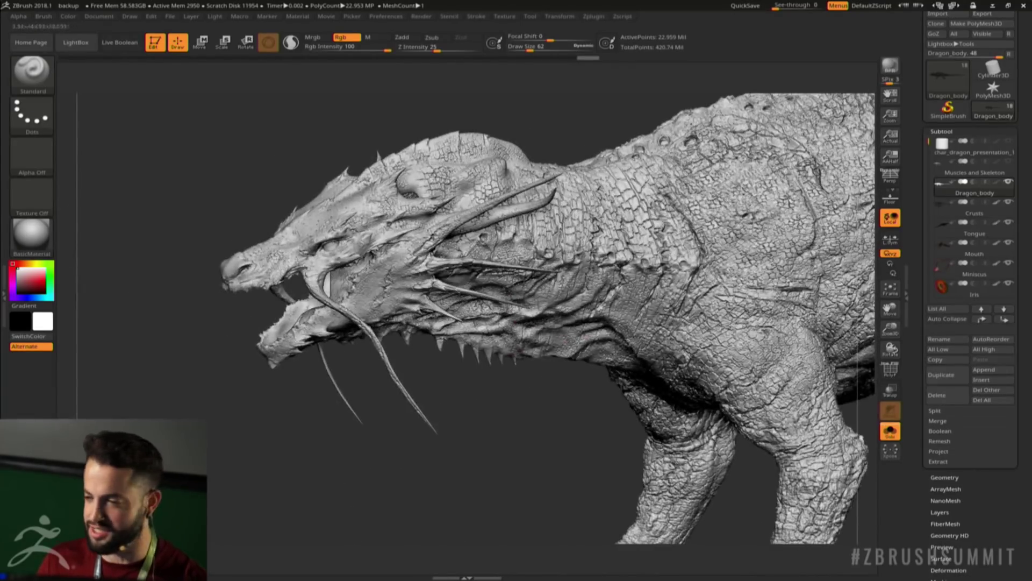
left_click_drag(583, 382, 539, 396)
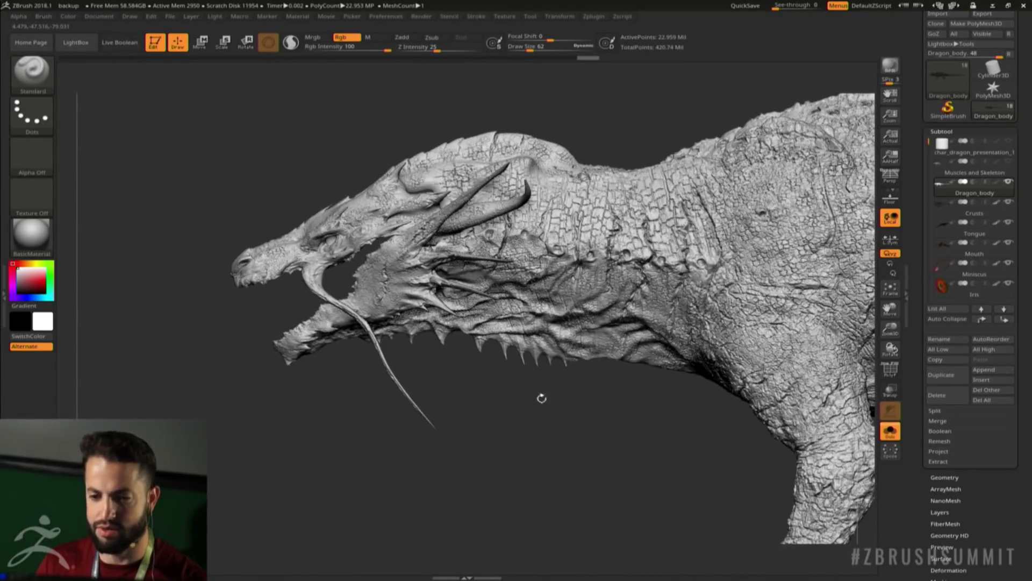
Dock the Zplugin palette in the tray beside the canvas
left_click(599, 17)
left_click_drag(590, 28, 64, 162)
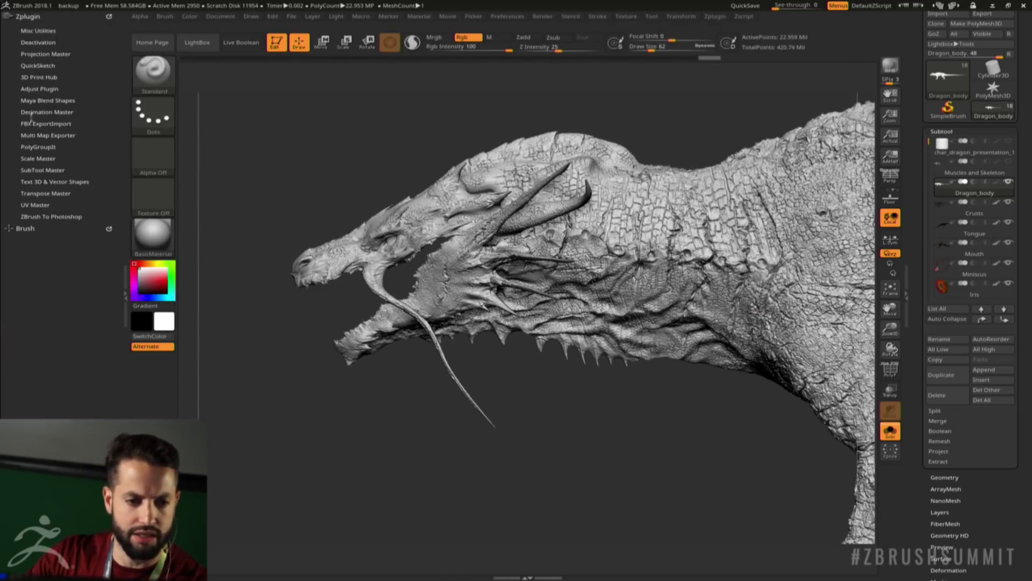
Expand the Multi Map Exporter plugin with its export options and displacement map settings
left_click(55, 134)
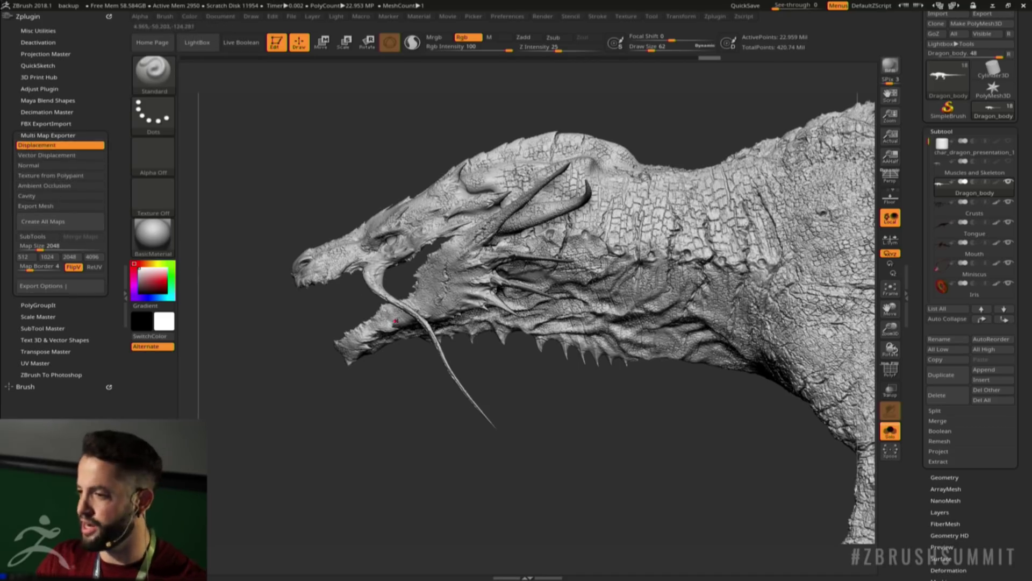
left_click(53, 286)
left_click(54, 329)
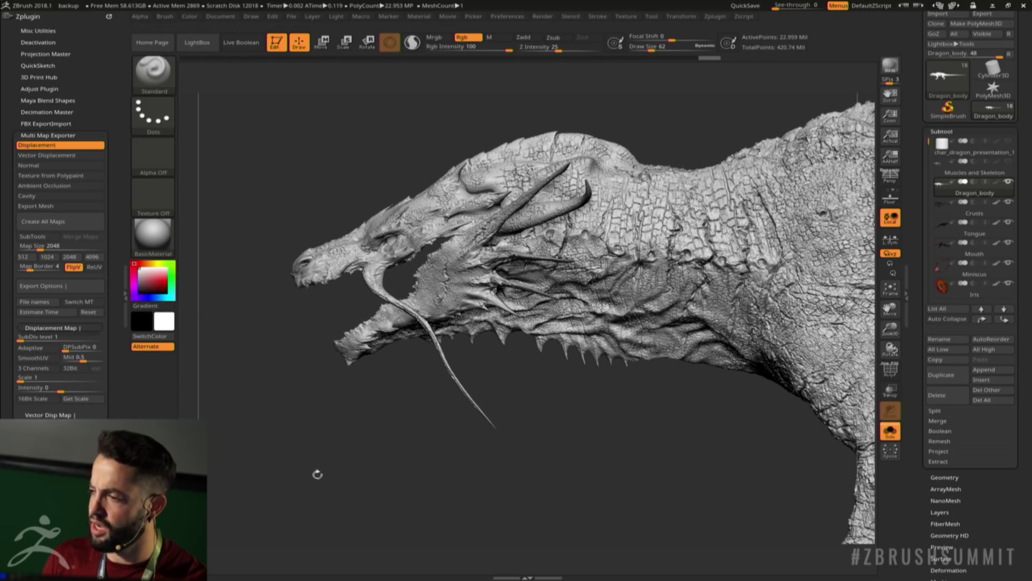
Examine the unpainted dragon's head, neck and forelegs from the side and front quarter
mouse_move(430, 443)
left_mouse_down()
mouse_move(462, 442)
mouse_move(431, 445)
left_mouse_up()
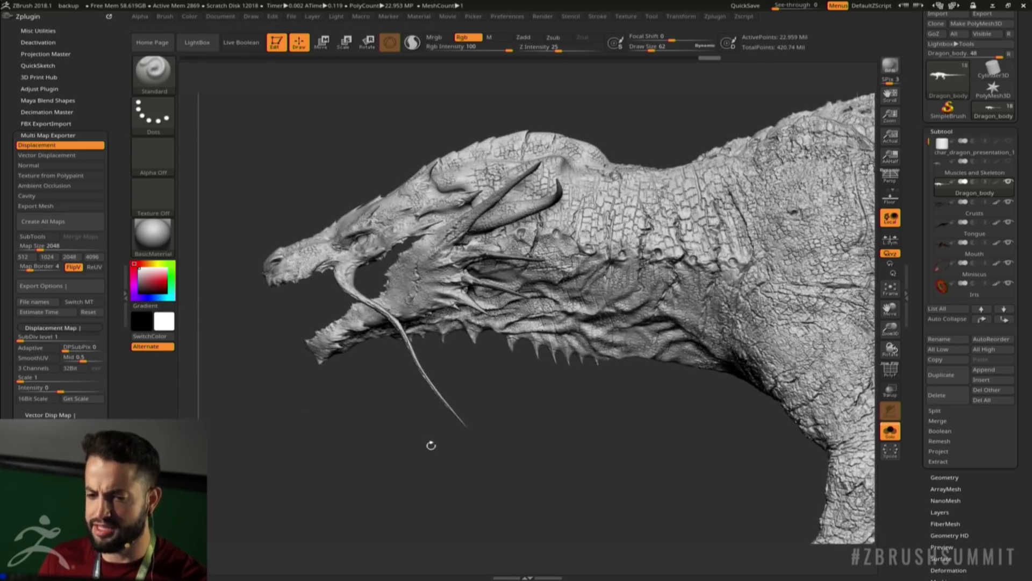
left_click_drag(571, 438, 534, 457)
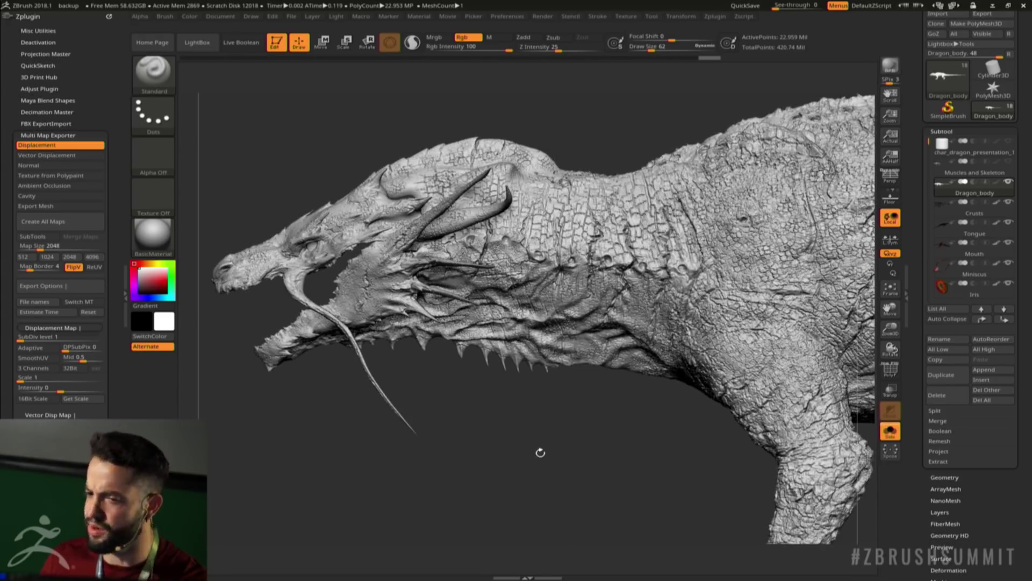
left_click_drag(402, 394, 484, 370)
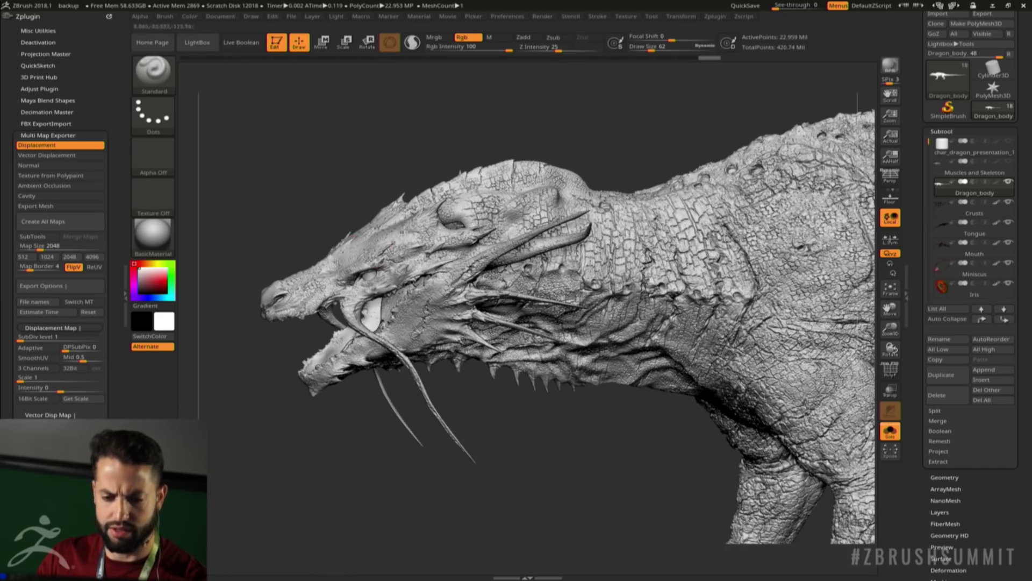
right_click_drag(401, 233, 450, 274, "alt")
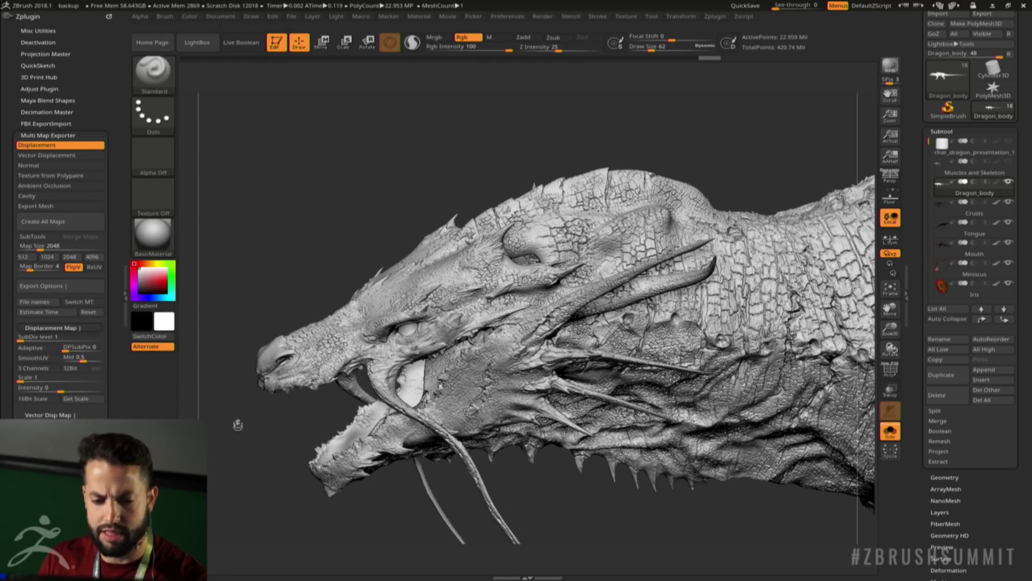
key("shift+d")
right_click_drag(290, 418, 504, 467)
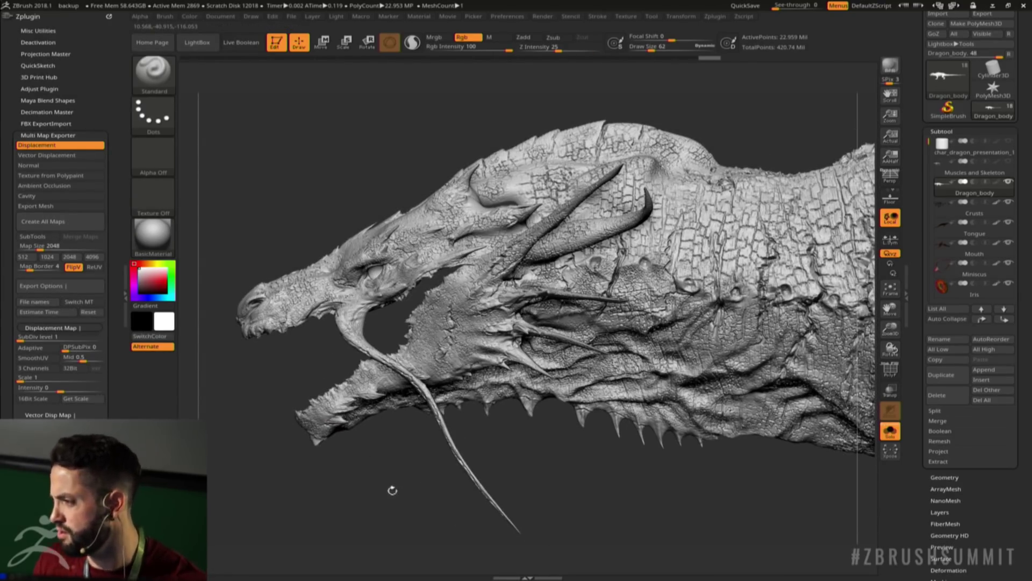
left_click_drag(392, 488, 510, 467)
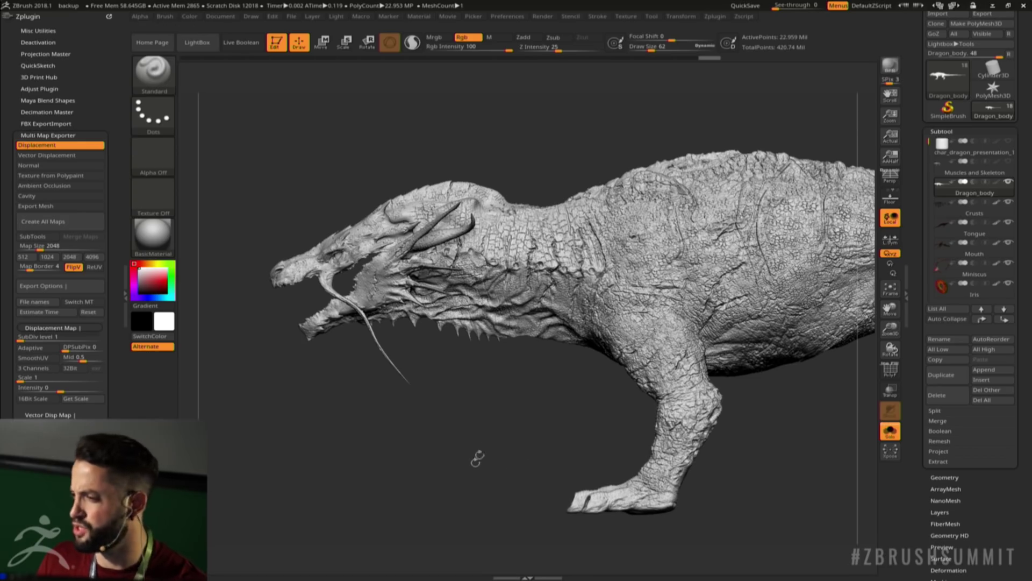
mouse_move(462, 437)
left_mouse_down("alt")
mouse_move(439, 451)
mouse_move(471, 453)
mouse_move(471, 443)
mouse_move(489, 474)
mouse_move(479, 421)
mouse_move(512, 423)
mouse_move(453, 427)
left_mouse_up("alt")
left_click_drag(523, 389, 541, 430)
Show the polyframe on the dragon body and inspect the polygroups around the head, jaw and neck
key("shift+f")
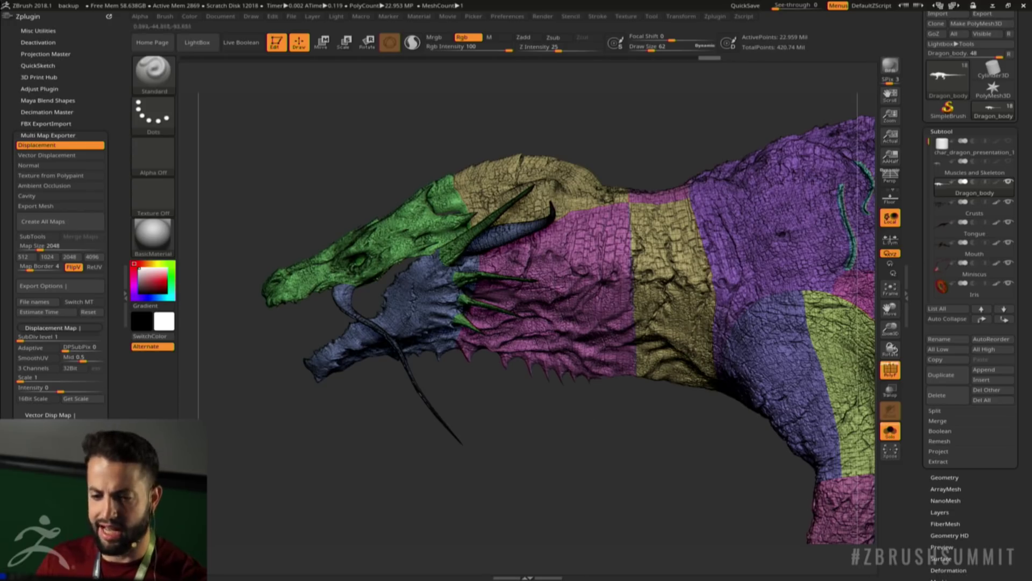
left_click_drag(587, 416, 602, 406)
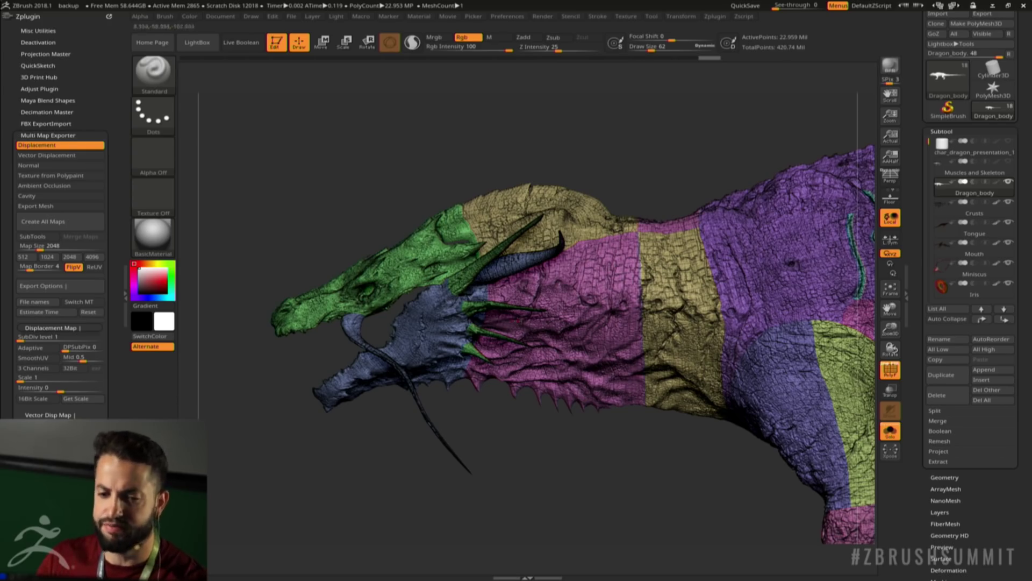
left_click_drag(501, 395, 495, 308, "alt")
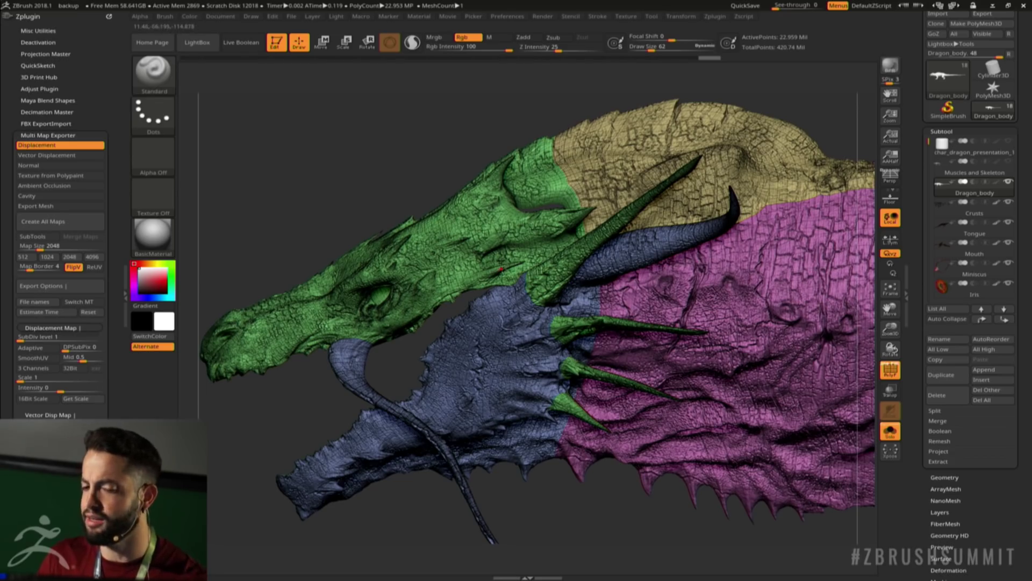
right_click_drag(423, 276, 530, 289, "alt")
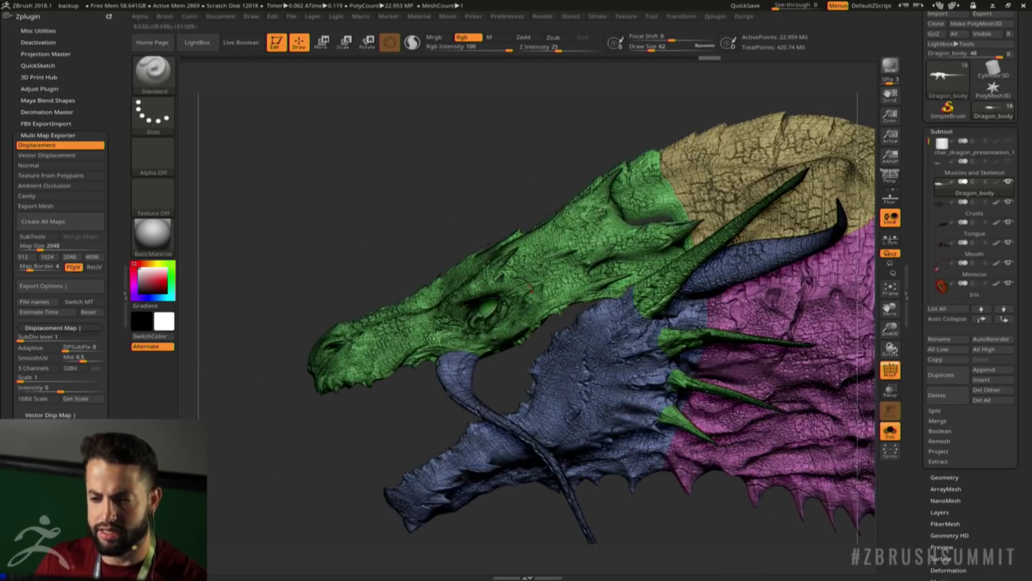
right_click_drag(544, 334, 417, 340)
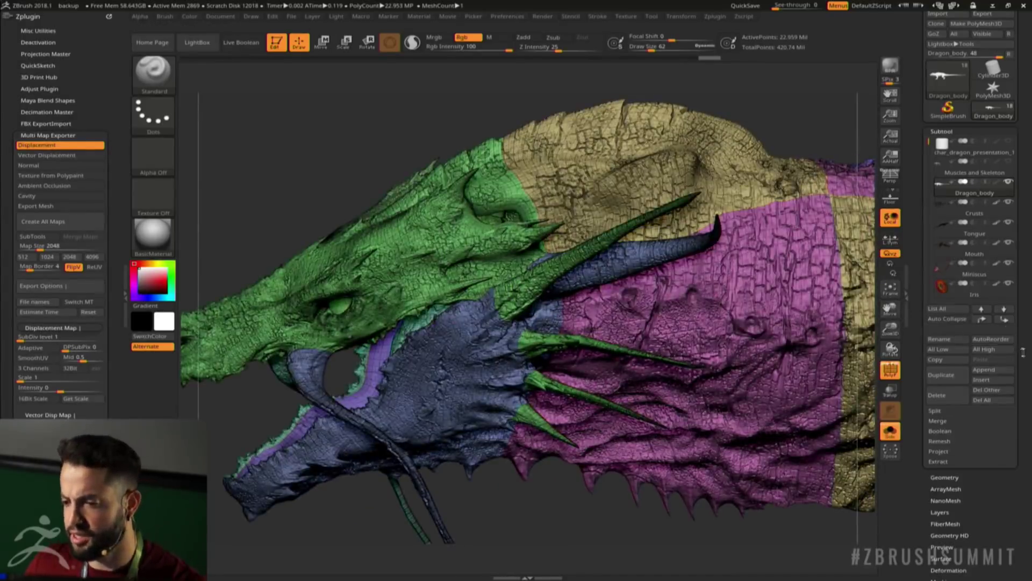
Expand the dragon body's Geometry settings and its Crease options
left_click_drag(1023, 354, 973, 348)
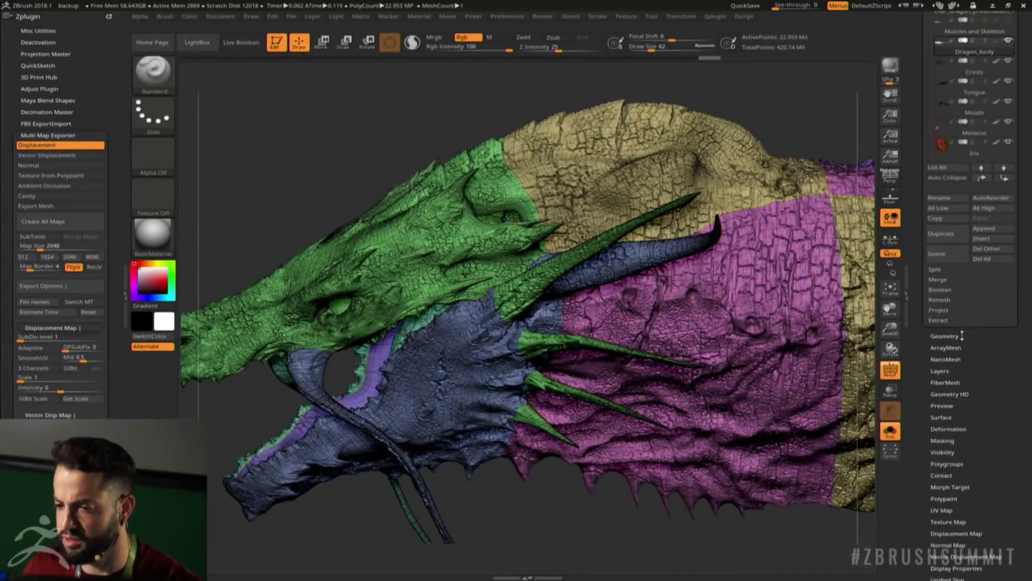
left_click(963, 335)
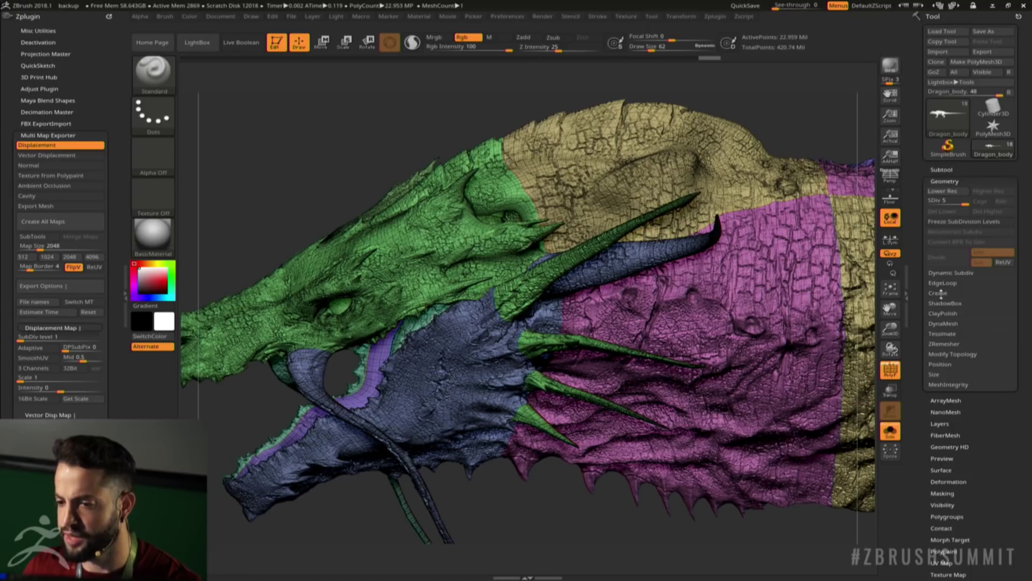
left_click(939, 293)
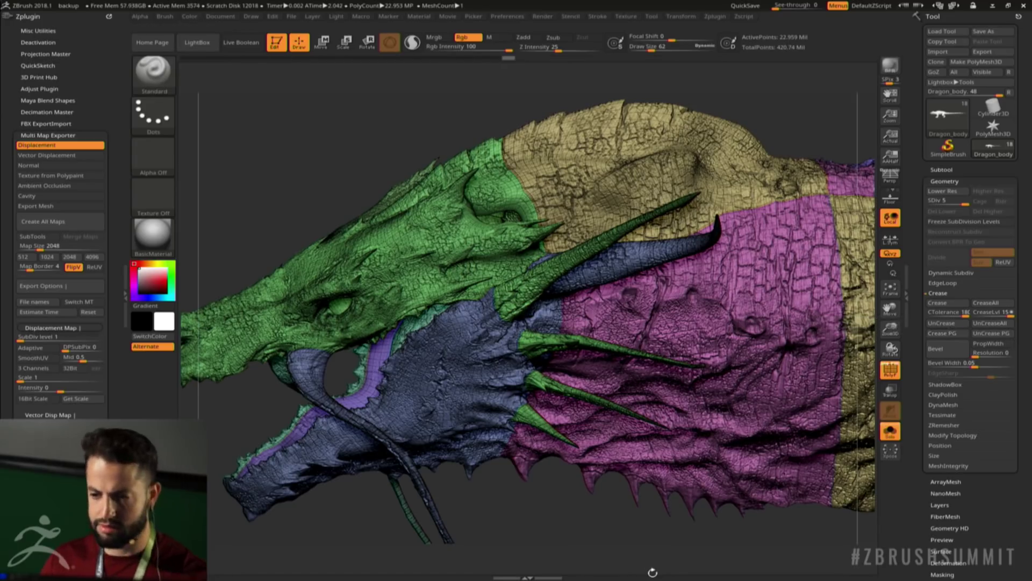
Isolate the green polygroup of the upper head and spikes, and hide the polyframe
key("ctrl+shift")
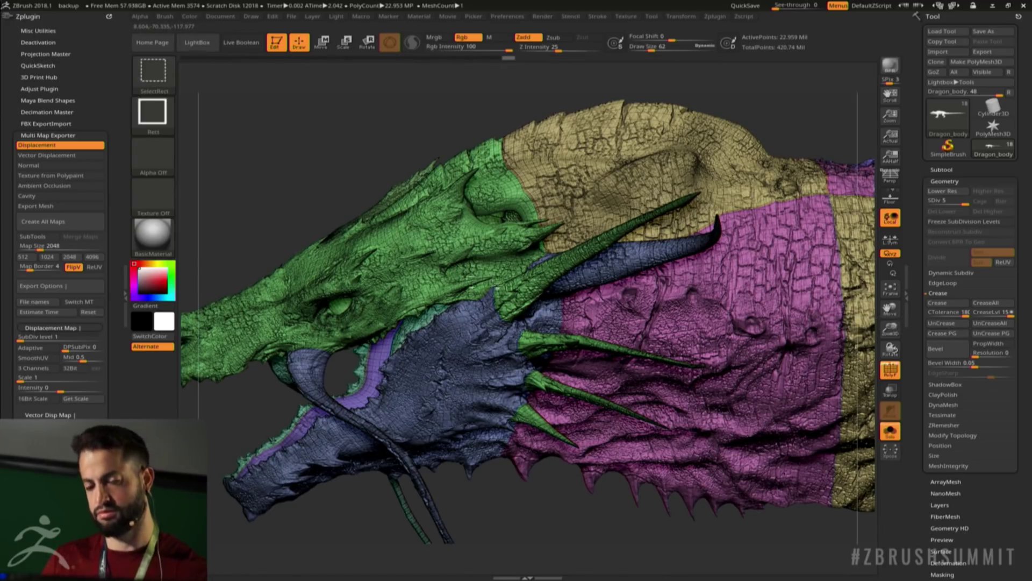
left_click(439, 307, "ctrl+shift")
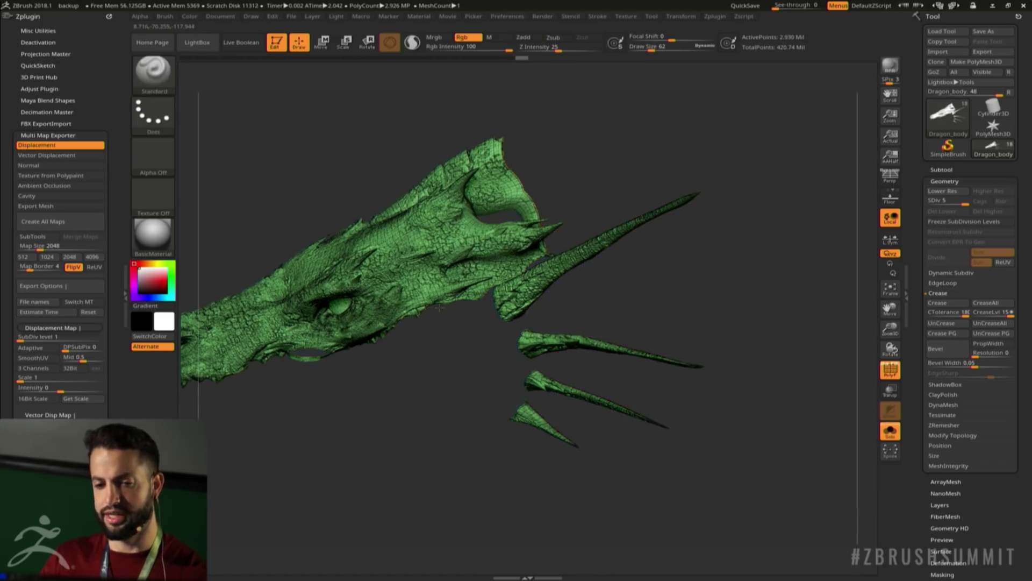
left_click_drag(449, 395, 474, 381)
key("shift+f")
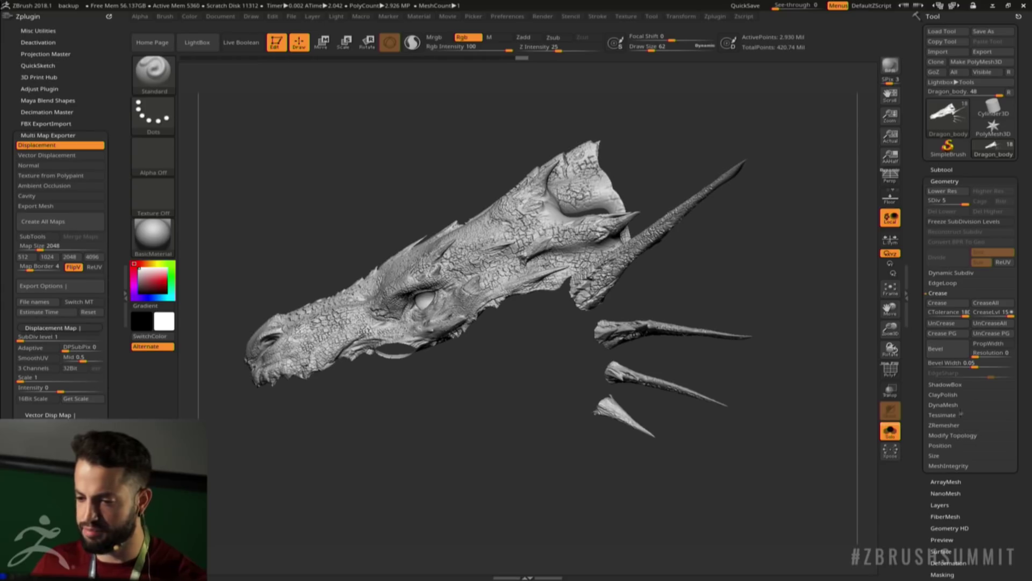
Expand the Geometry HD settings and reframe the isolated head piece
left_click_drag(981, 514, 970, 500)
left_click(963, 511)
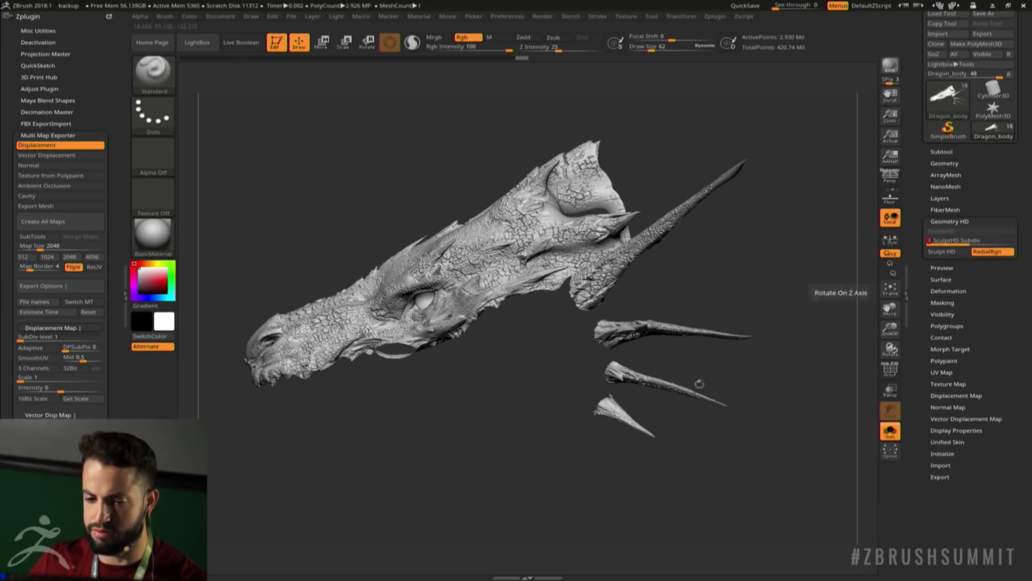
left_click_drag(477, 391, 557, 391, "alt")
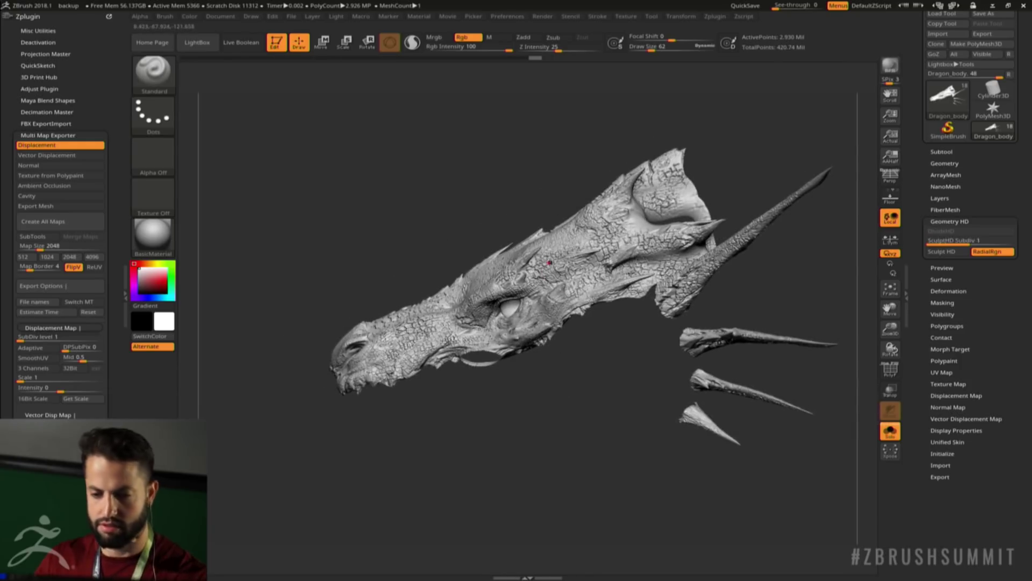